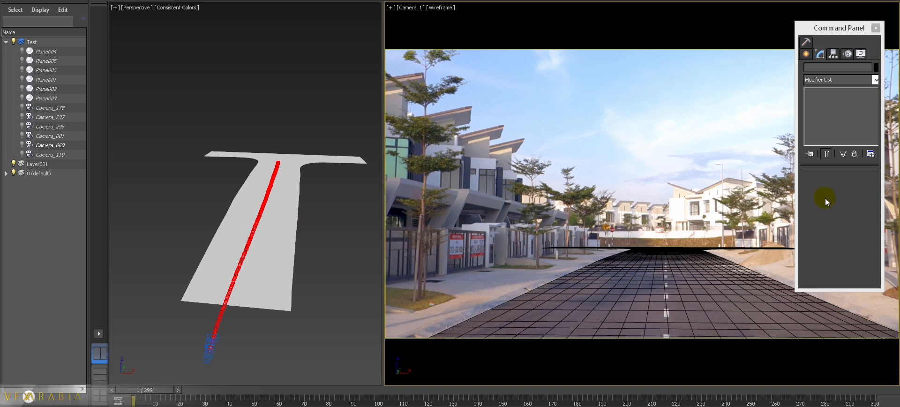
Step: Examine the ground plane's Camera Mapping modifiers, checking which camera and map channel CM_001 uses
drag(818, 27, 289, 61)
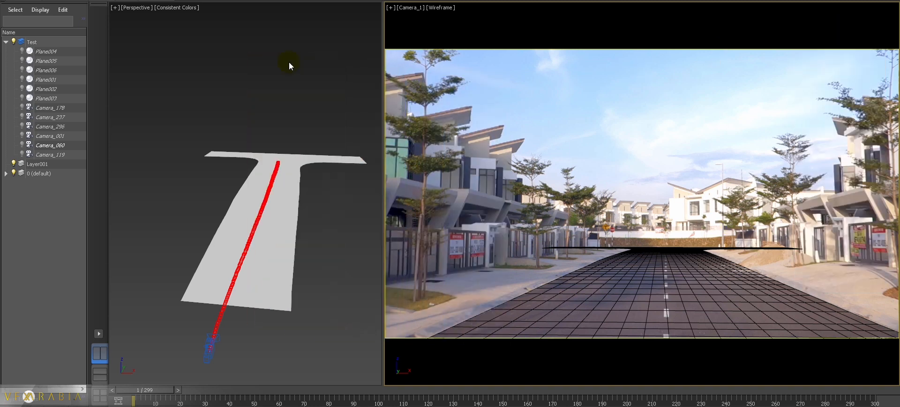
click(693, 268)
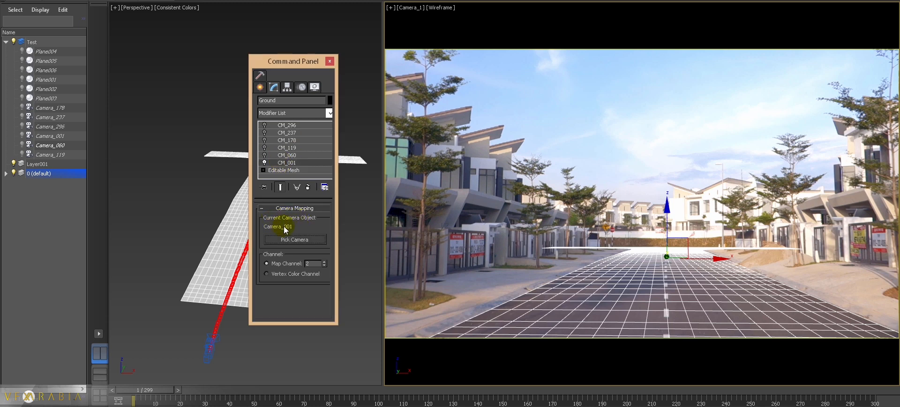
click(594, 213)
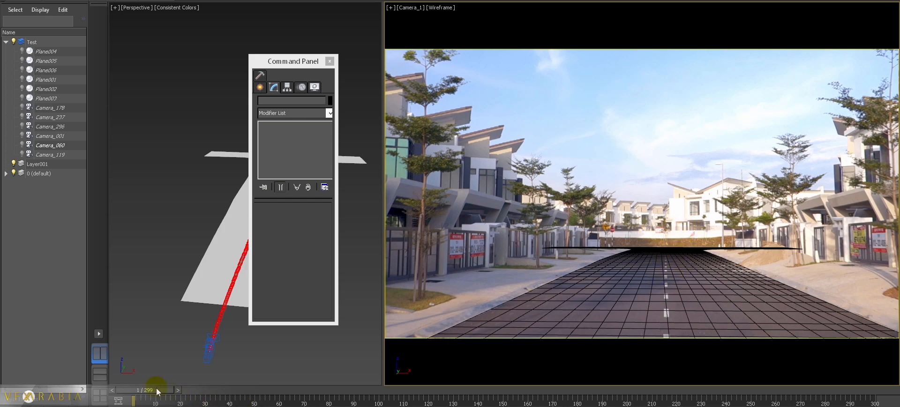
drag(157, 391, 132, 396)
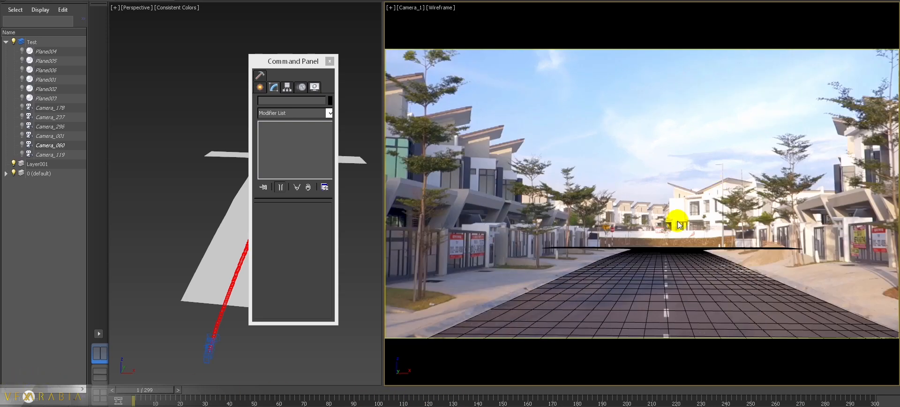
middle_drag(647, 242, 628, 249)
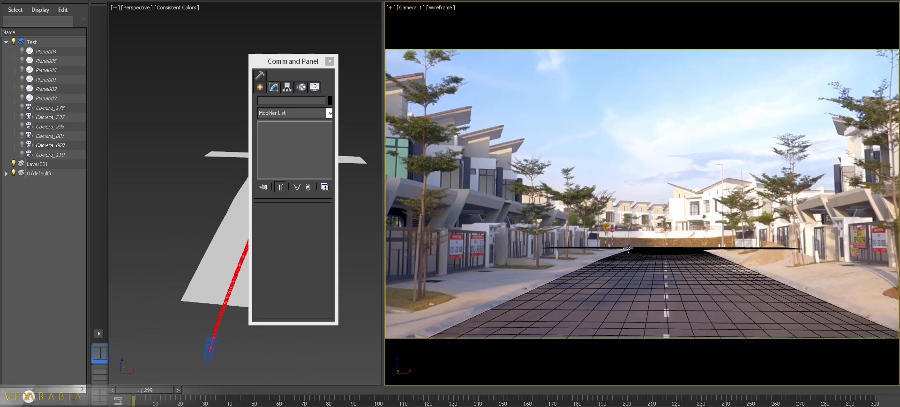
click(623, 219)
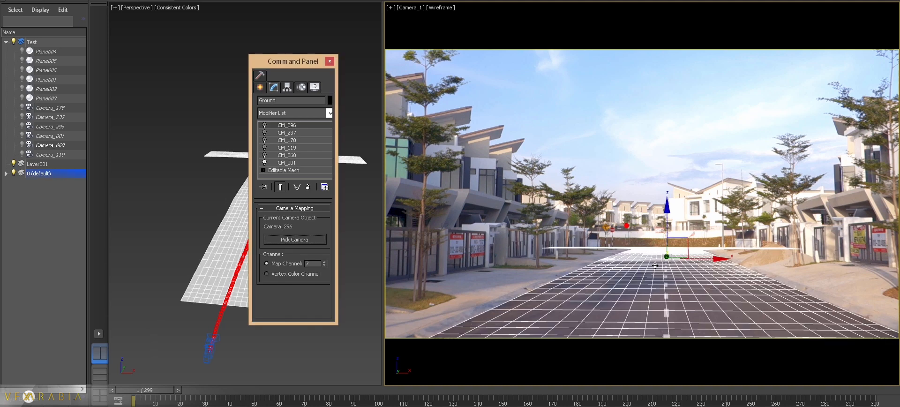
click(308, 160)
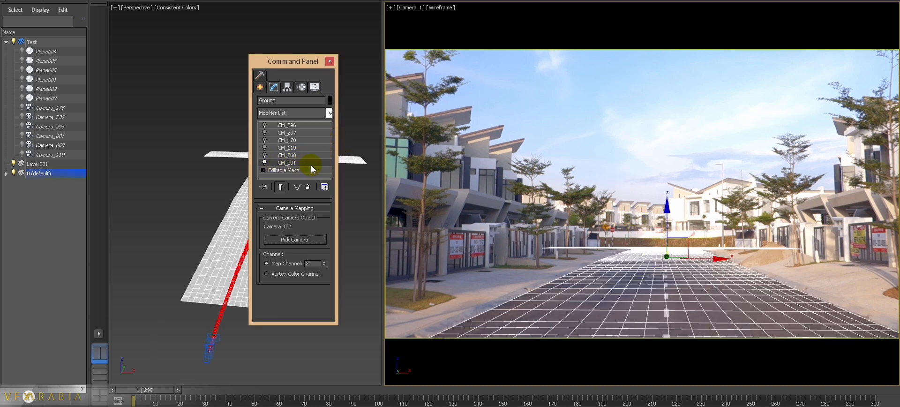
click(640, 215)
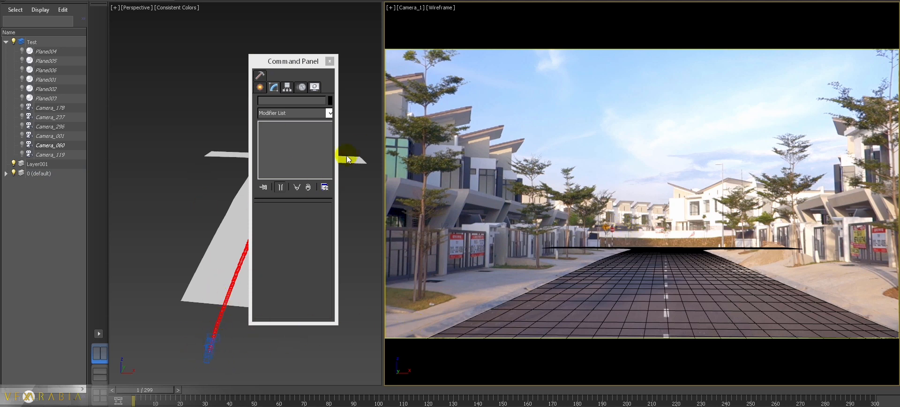
Step: Examine the standard Material #7 and its diffuse bitmap Glenmary_001.jpg, including the map channel and file path
key(m)
double_click(312, 207)
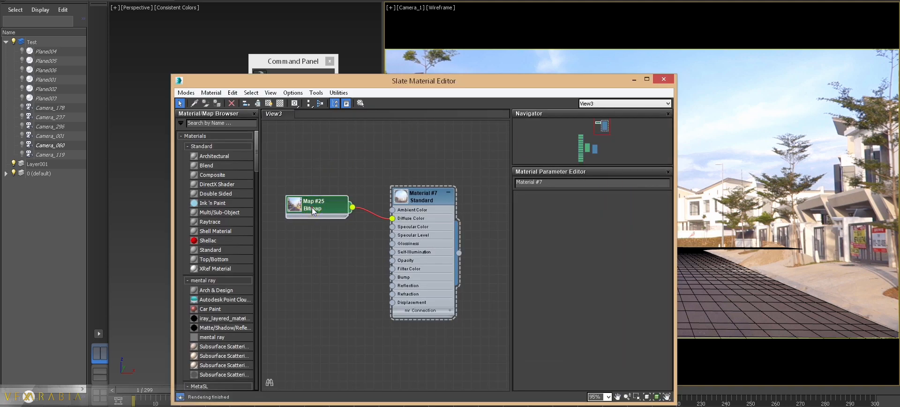
double_click(435, 193)
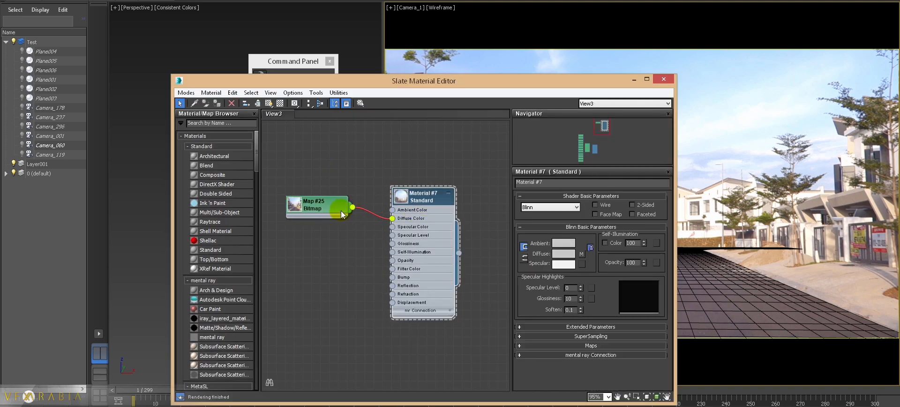
double_click(327, 204)
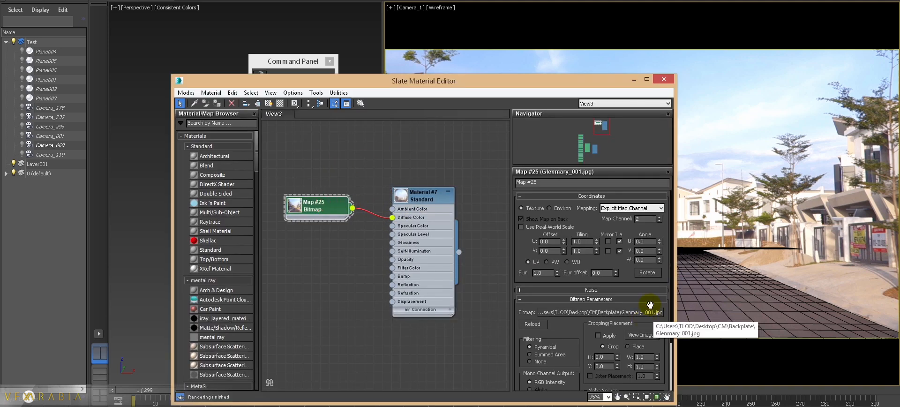
click(671, 82)
Step: Disable the environment background map and render the camera view at frame 1
key(8)
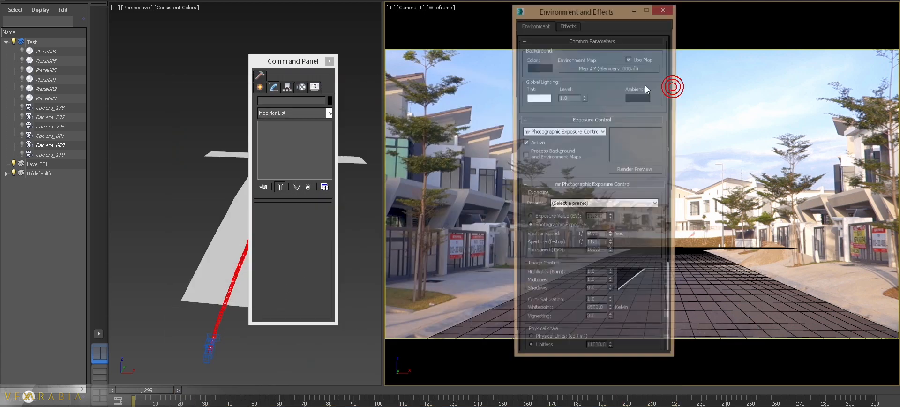
click(647, 60)
click(664, 9)
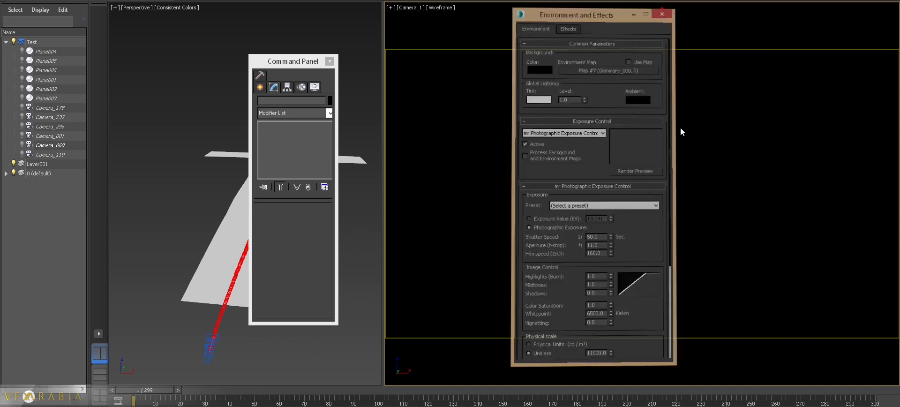
key(shift+q)
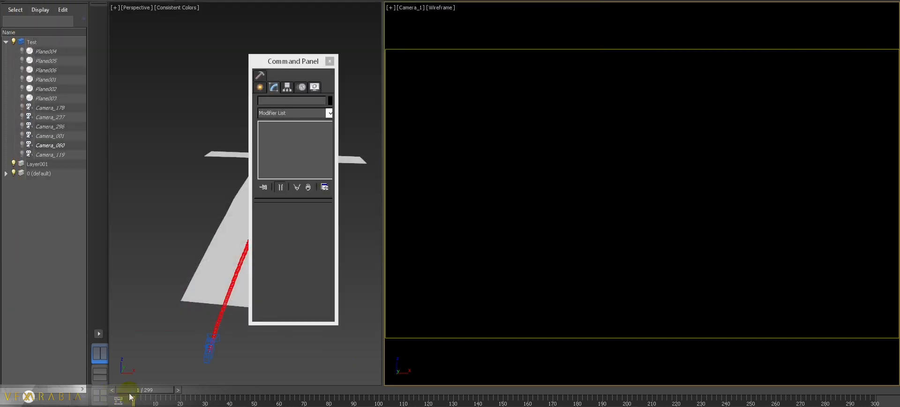
Step: Switch the camera view to shaded display and render it at frame 181
key(F3)
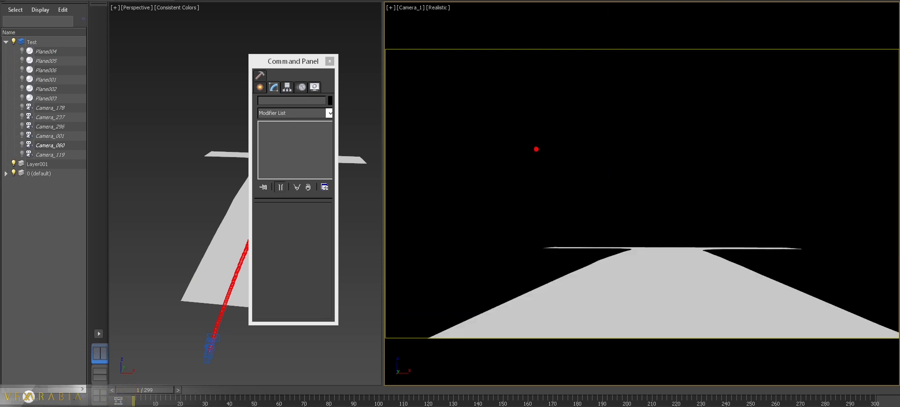
mouse_move(150, 392)
mouse_down()
mouse_move(359, 397)
mouse_move(581, 384)
mouse_up()
key(shift+q)
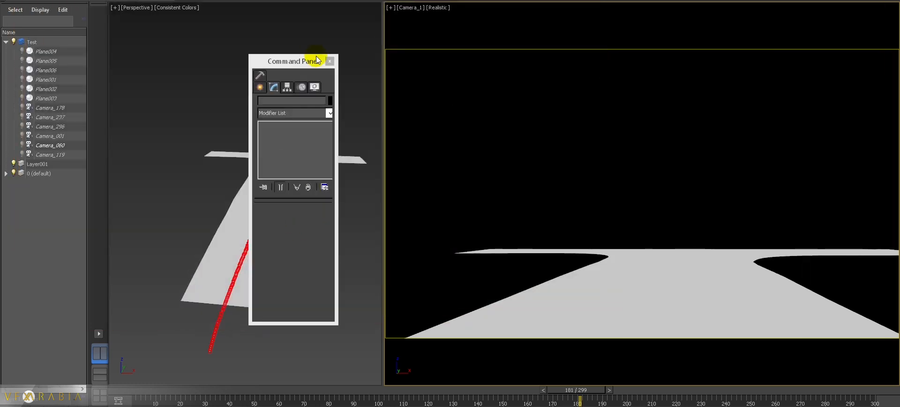
Step: Close the Command Panel and show safe frames in the perspective view
click(329, 60)
middle_drag(327, 158, 321, 162)
scroll(320, 163, up, 3)
key(shift+f)
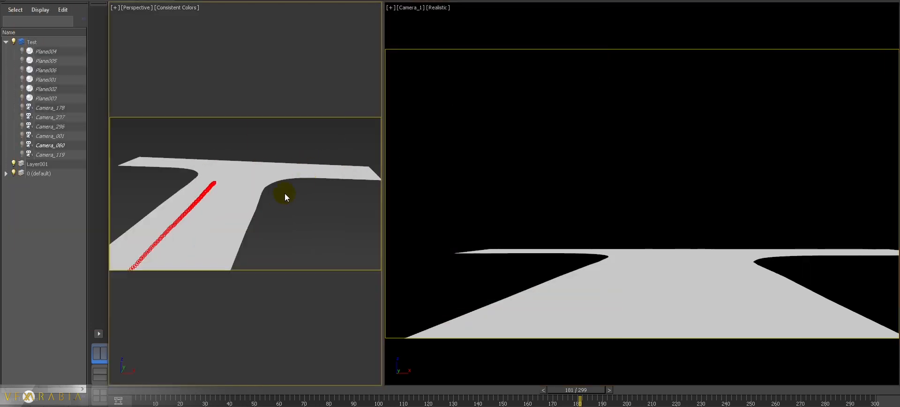
Step: Render the textured road in perspective, first from an oblique raised angle and again from a lower angle along the road
mouse_move(285, 193)
middle_down()
mouse_move(312, 172)
mouse_move(295, 196)
middle_up()
scroll(312, 172, down, 2)
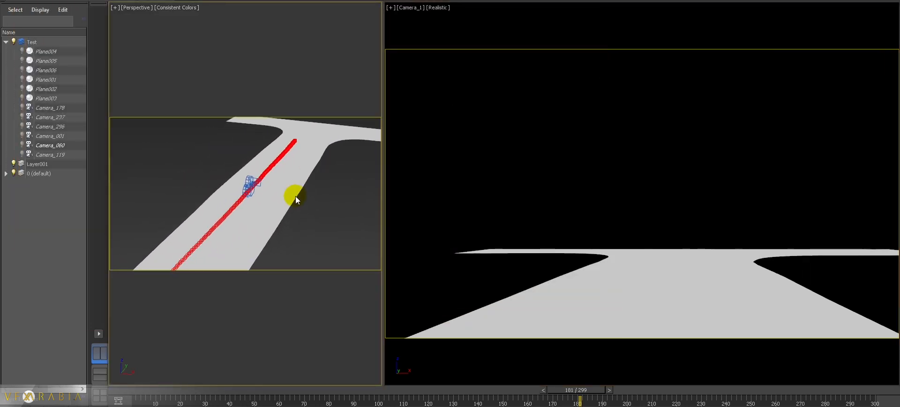
key(shift+q)
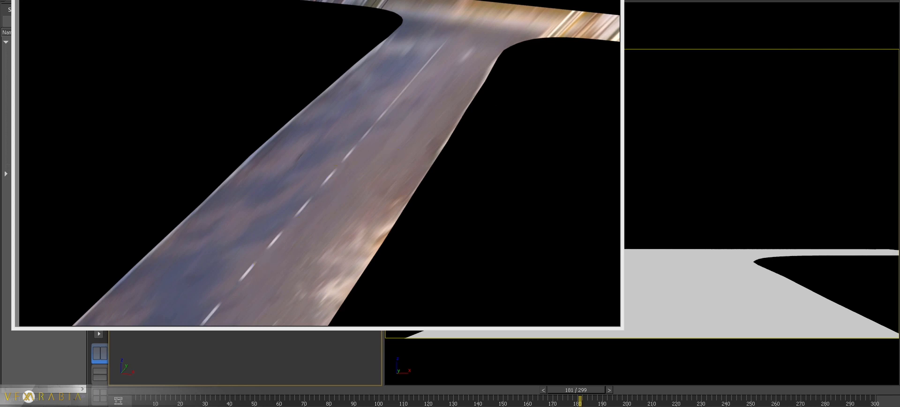
key(alt+F4)
alt+middle_drag(285, 213, 265, 211)
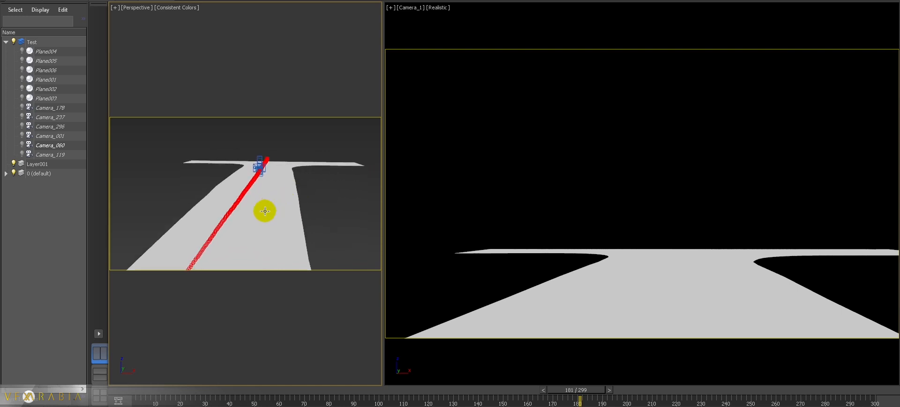
key(shift+q)
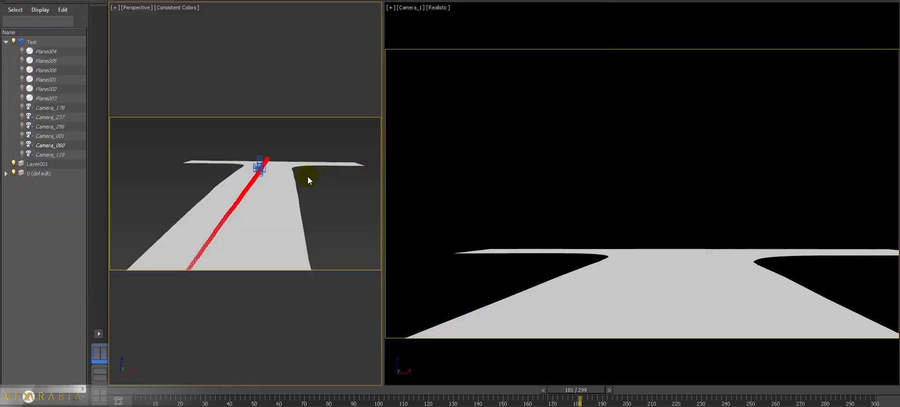
Step: Render a close, high-angle perspective view of the road's T-junction, dismissing the render window when done
alt+middle_drag(308, 176, 291, 307)
middle_drag(319, 147, 273, 205)
scroll(261, 209, up, 2)
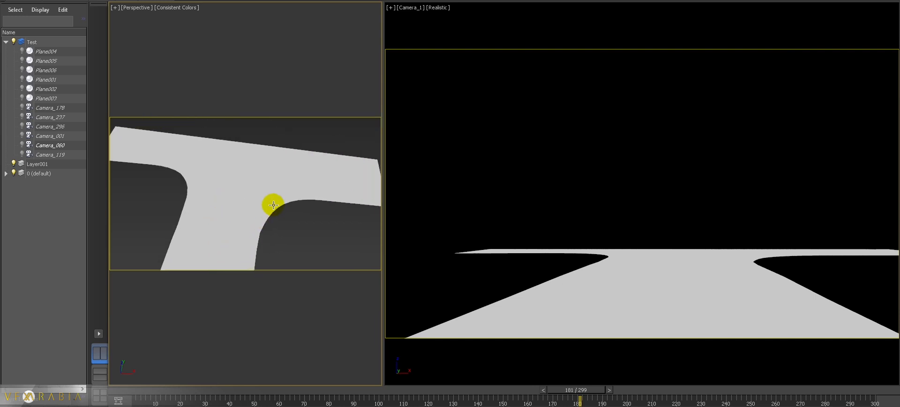
key(shift+q)
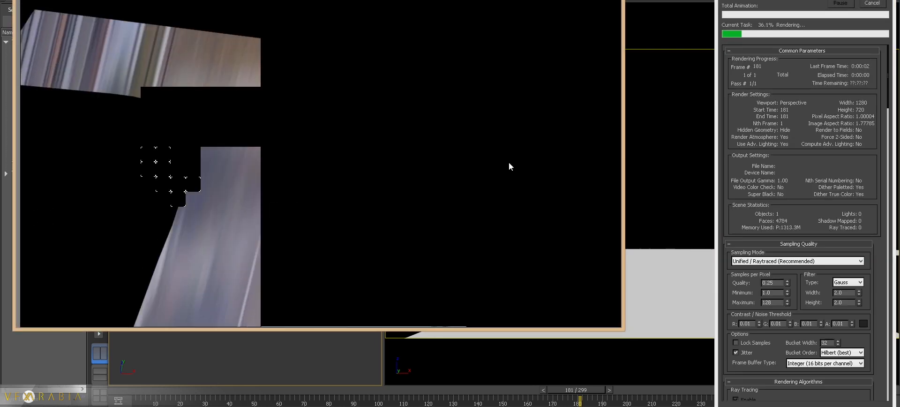
key(alt+F4)
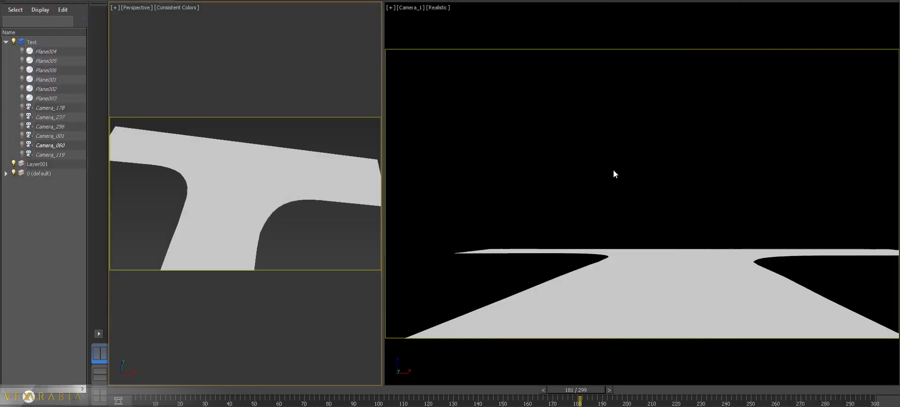
scroll(281, 195, down, 3)
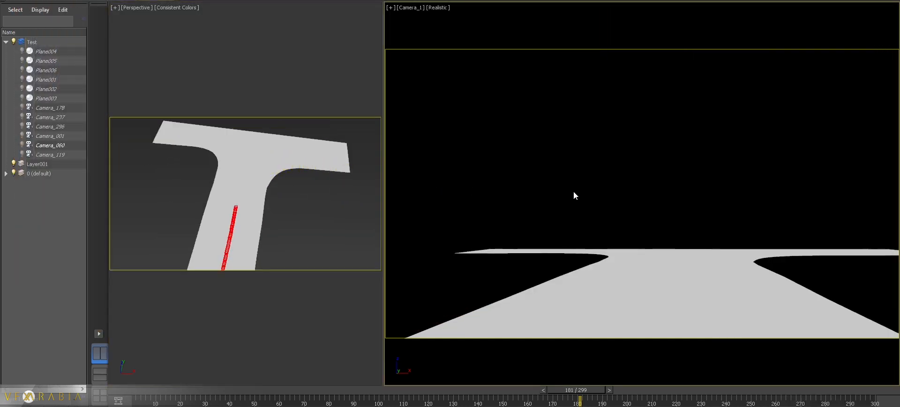
Step: Enable the environment background map again and display the camera view in wireframe at frame 1
key(8)
click(629, 59)
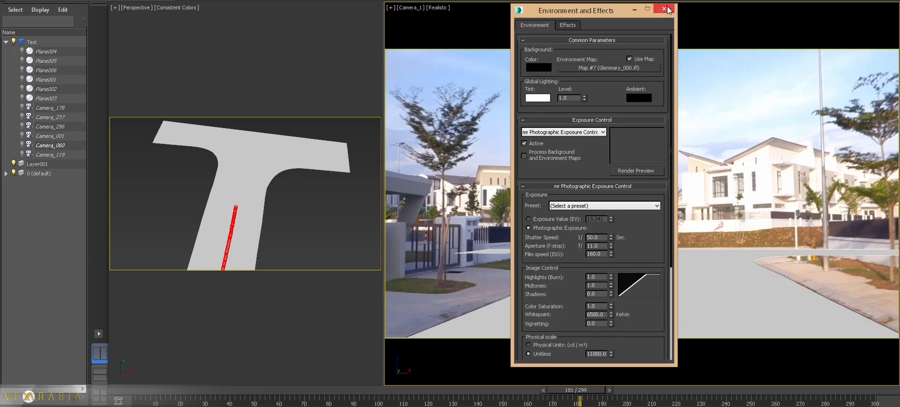
click(663, 9)
drag(158, 390, 145, 390)
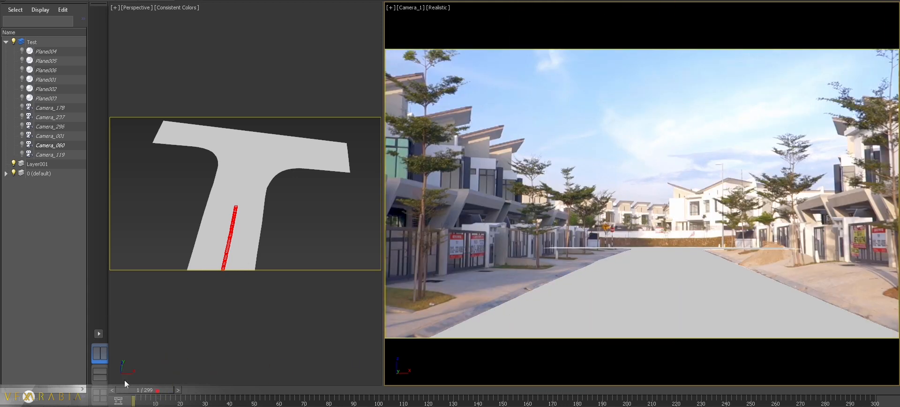
key(F3)
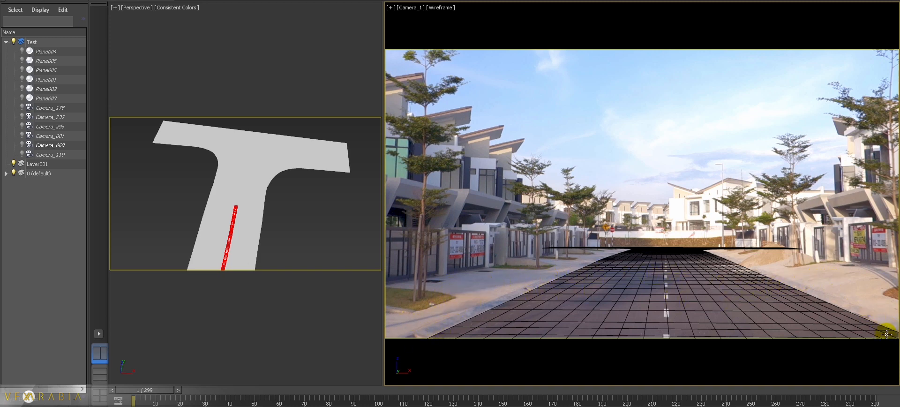
Step: Scrub the animation forward through frames 35 and 121 to 213, comparing the ground mesh with the backplate
drag(156, 392, 236, 394)
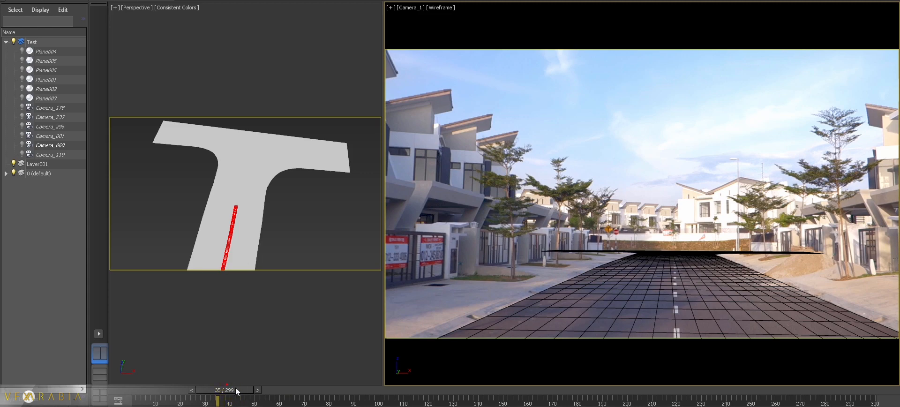
drag(239, 392, 430, 397)
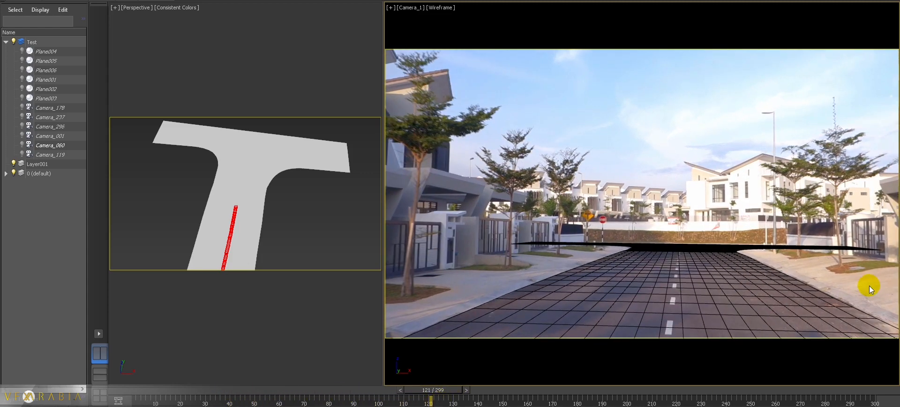
drag(422, 388, 678, 388)
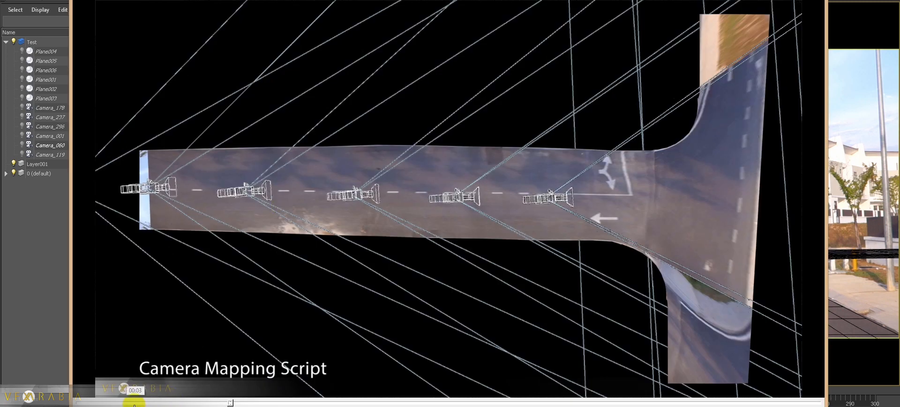
Step: Switch to the video player and scrub through the Camera Mapping Script demonstration
drag(90, 401, 168, 404)
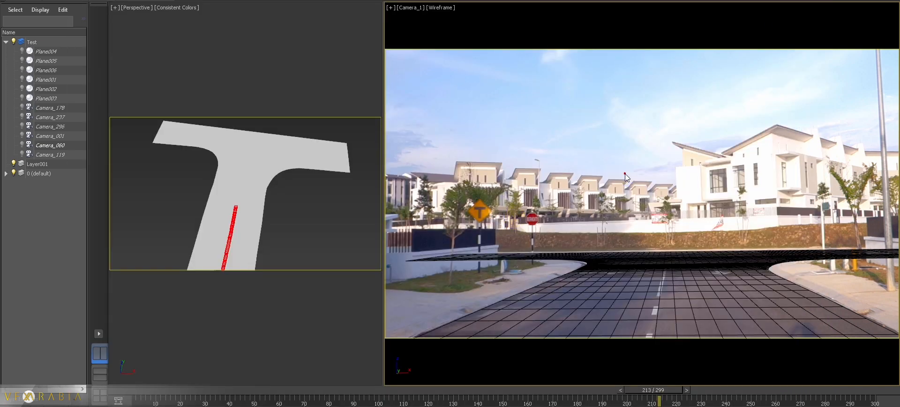
Step: Examine the composite material's node network, following the bitmap and mask layers into the diffuse color
key(m)
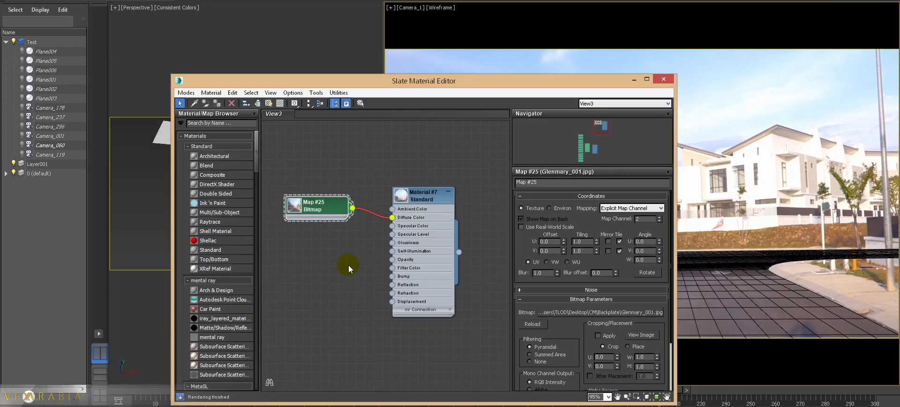
middle_drag(350, 273, 428, 161)
middle_drag(313, 353, 430, 159)
scroll(450, 195, down, 1)
scroll(451, 197, down, 4)
drag(411, 75, 418, 10)
middle_drag(338, 95, 341, 150)
scroll(401, 240, up, 1)
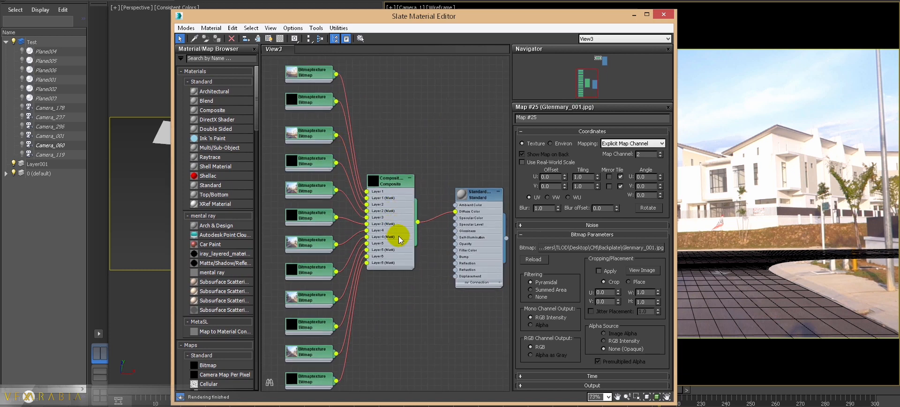
middle_drag(388, 267, 399, 254)
Step: Move the Slate Material Editor aside to uncover the perspective view and make that view active
drag(538, 20, 734, 13)
click(274, 182)
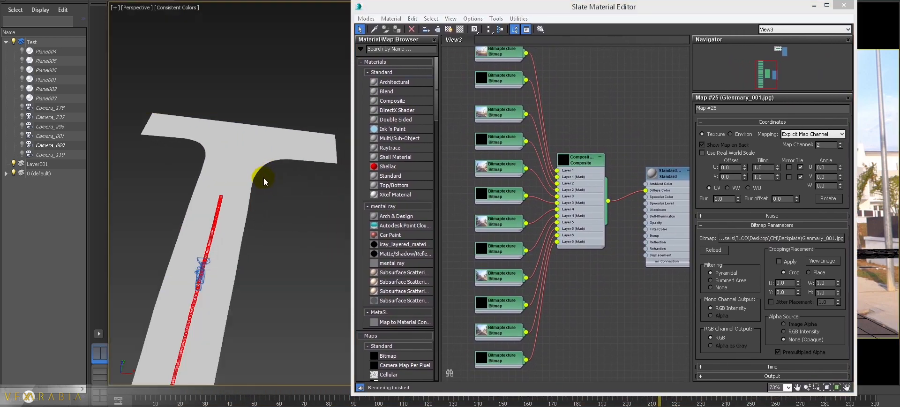
Step: Unhide the Test layer's cameras and image planes and inspect their placement along the ground in a maximized perspective view
middle_drag(260, 225, 287, 196)
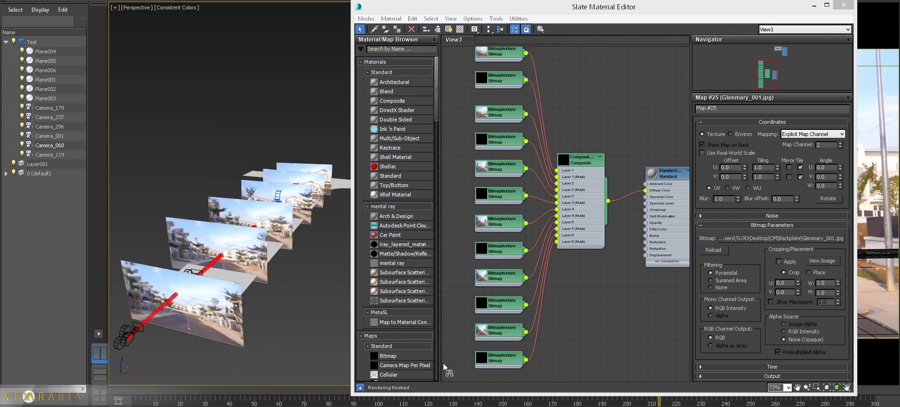
middle_drag(245, 283, 246, 273)
alt+middle_drag(237, 275, 272, 282)
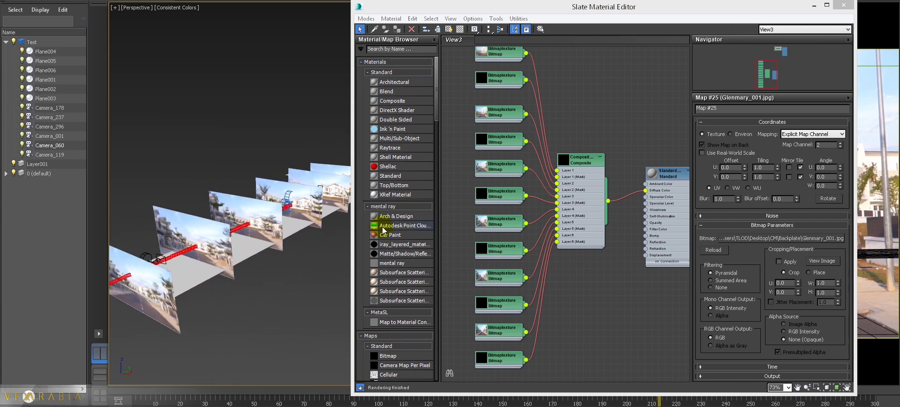
drag(352, 249, 406, 249)
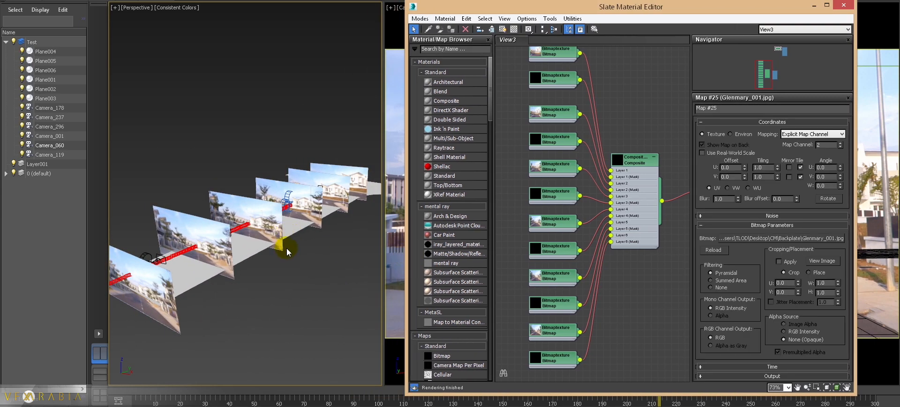
key(alt+w)
alt+middle_drag(286, 247, 217, 217)
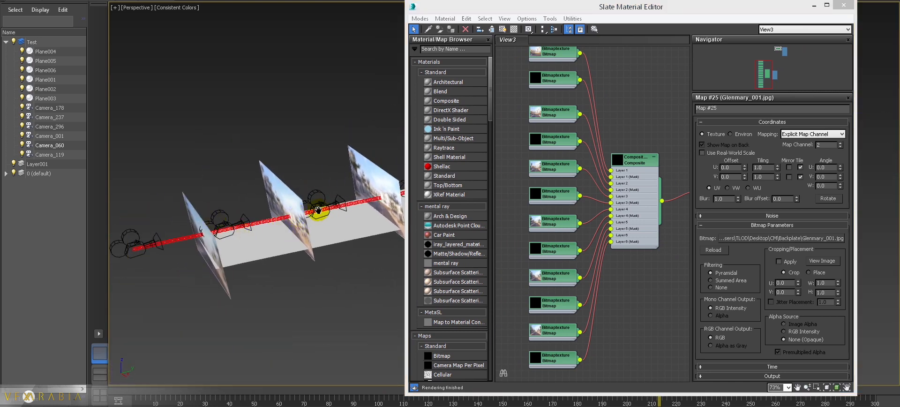
middle_drag(318, 210, 256, 224)
Step: Show the modifier stack of the ground mesh and enable its switched-off camera mapping modifiers up to CM_296
click(282, 235)
key(ctrl+x)
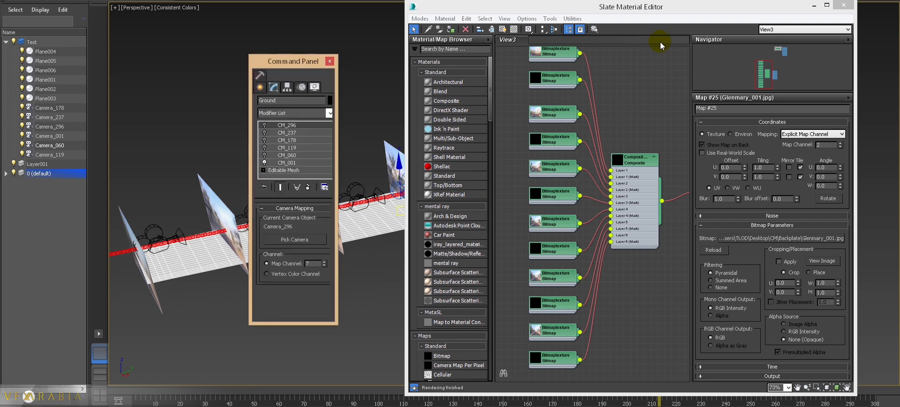
click(265, 133)
click(265, 125)
Step: Check the assigned camera and map channel of the ground's CM_001, CM_060 and CM_119 modifiers
click(297, 163)
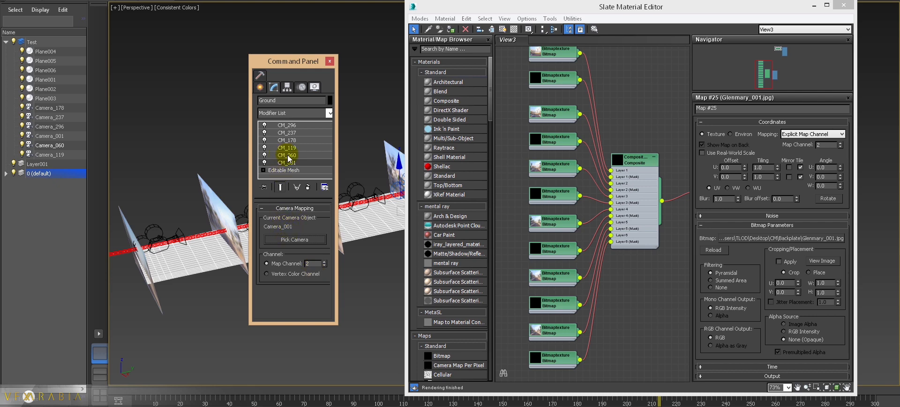
click(284, 155)
click(287, 148)
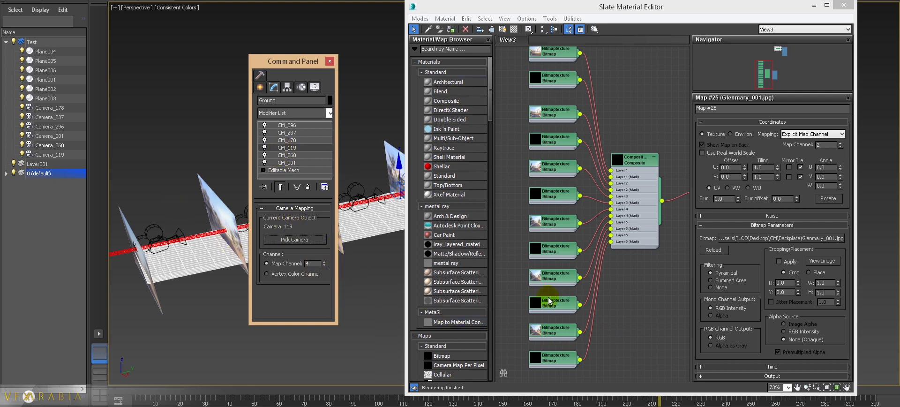
Step: Compare the file and map channel of the Glenmary_001, 060, 119 and 178 bitmap nodes with the CM_178 modifier's settings
click(567, 332)
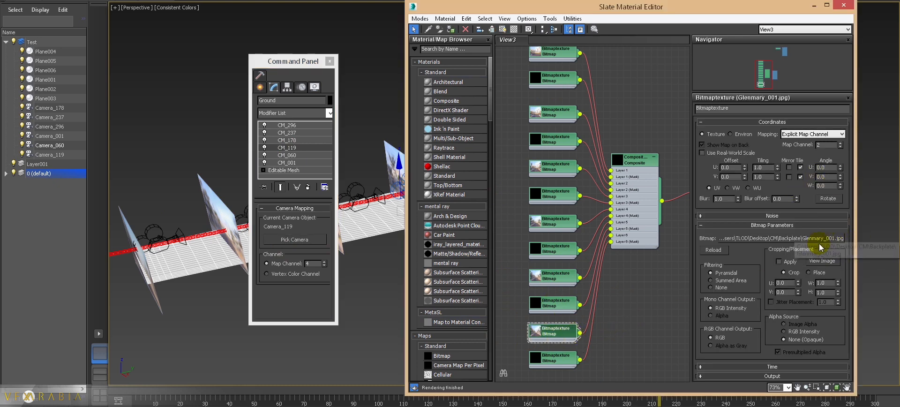
click(562, 277)
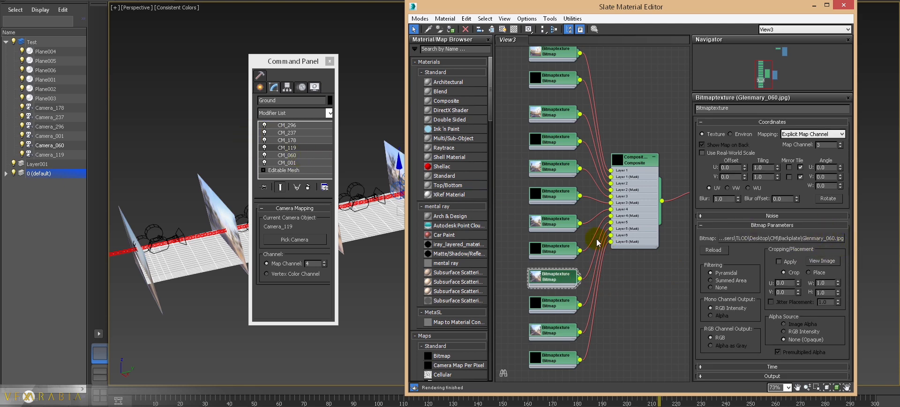
click(558, 226)
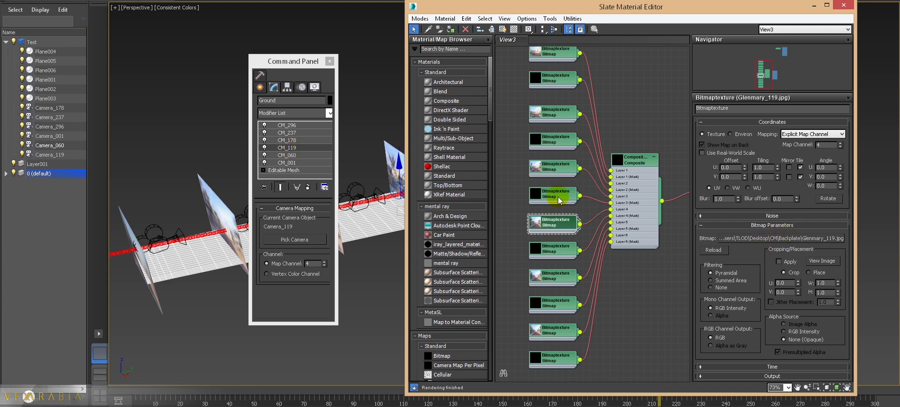
click(553, 167)
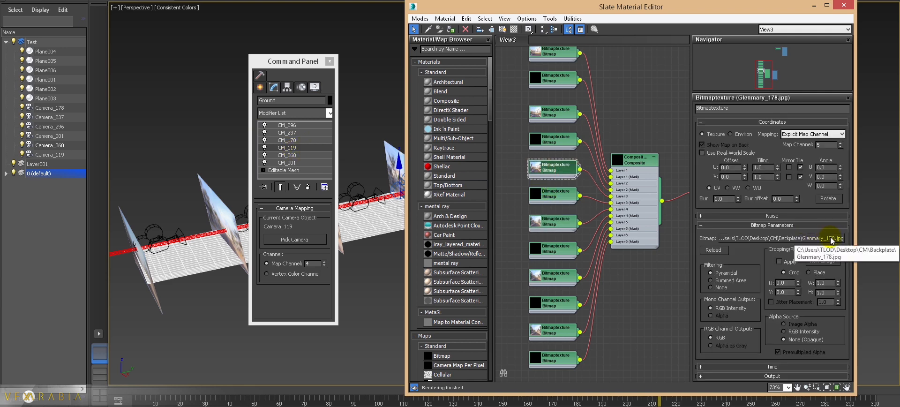
click(300, 137)
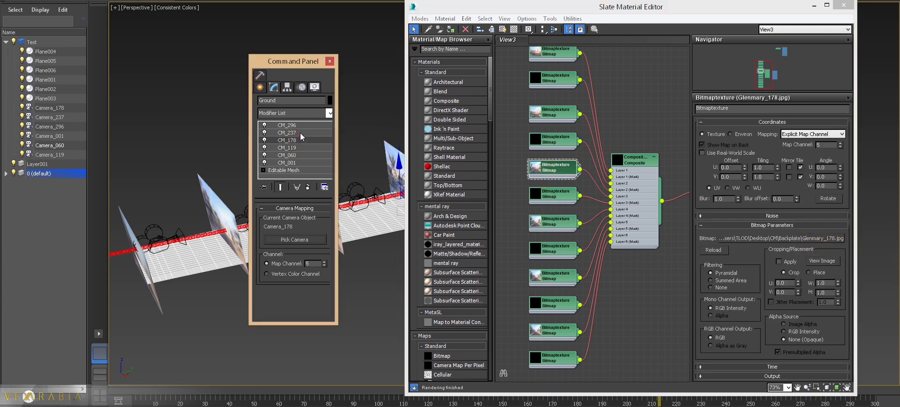
drag(291, 63, 250, 55)
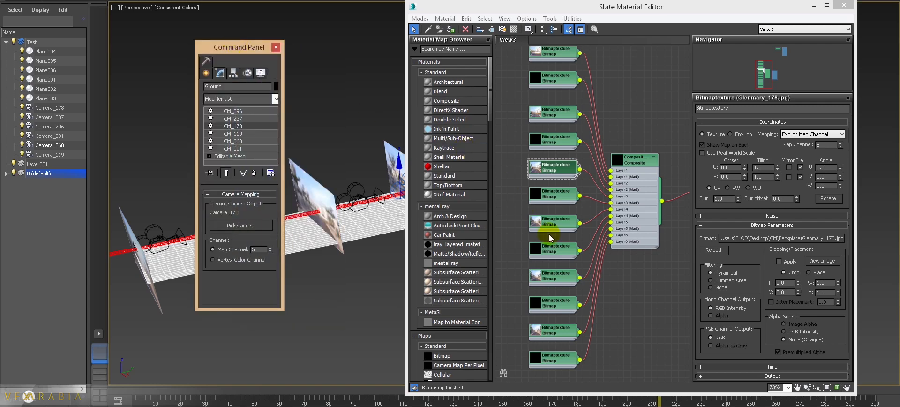
Step: Check the map channels of the Glenmary_mask_001 and 060 masks against those of the Glenmary_060, 119 and 178 bitmaps
double_click(565, 362)
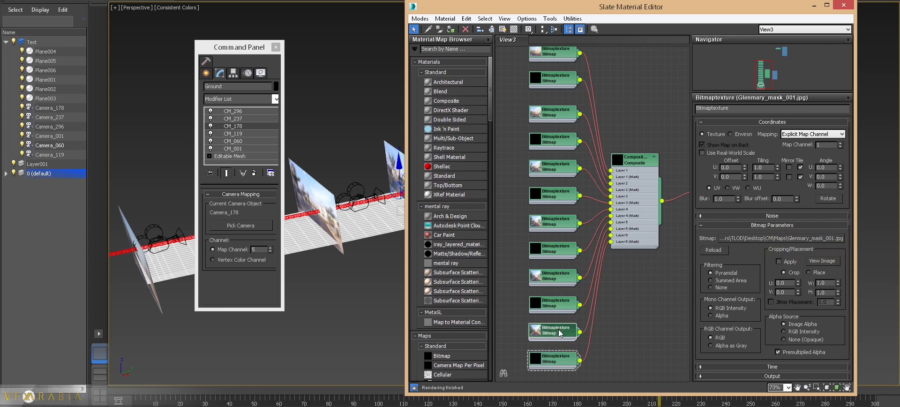
click(556, 276)
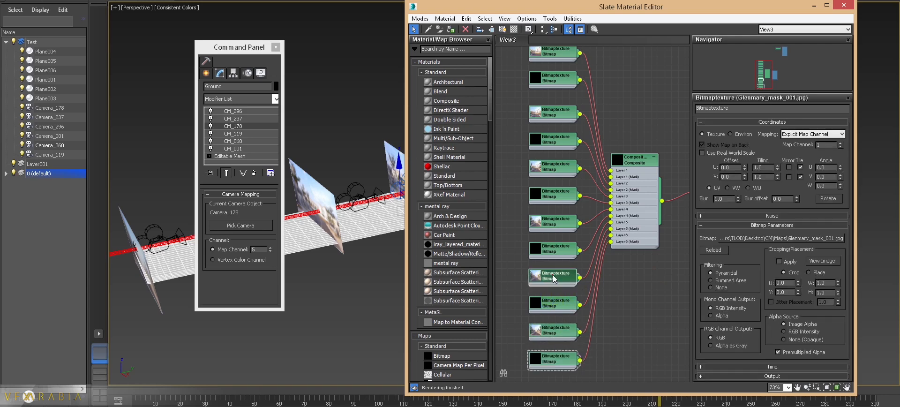
click(561, 304)
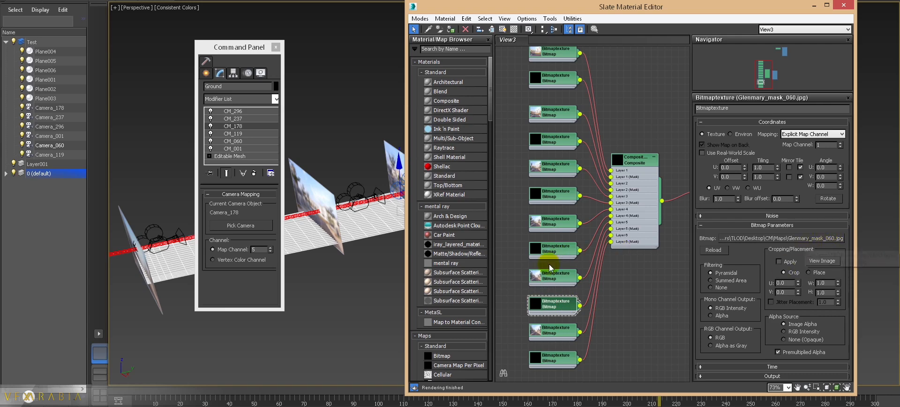
click(555, 278)
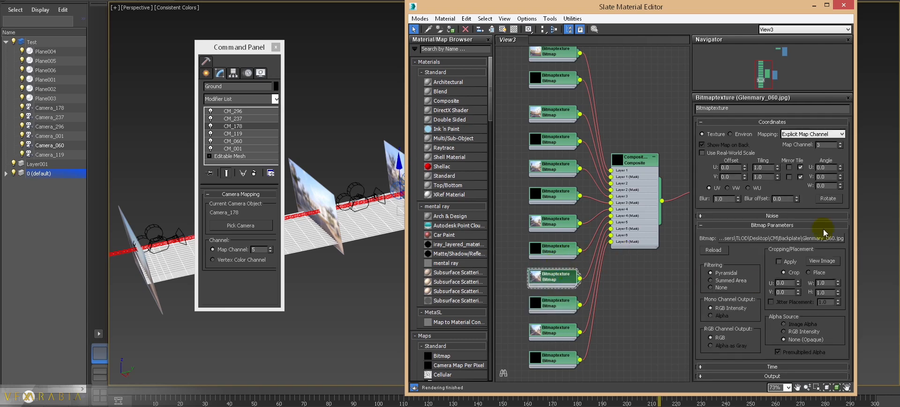
double_click(832, 144)
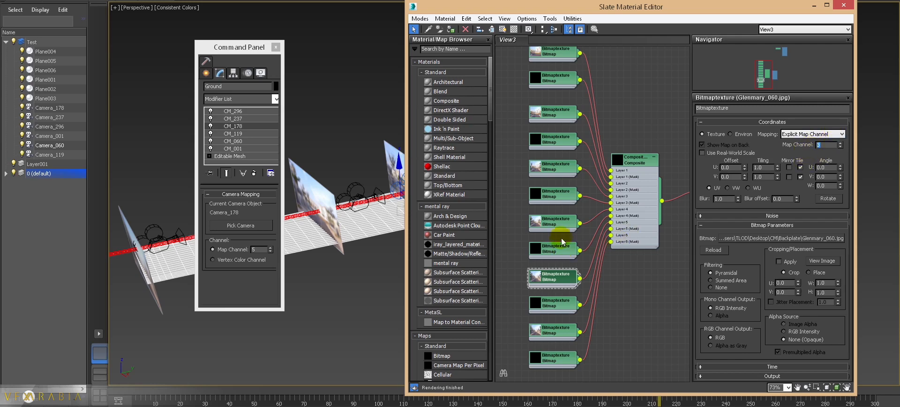
click(568, 225)
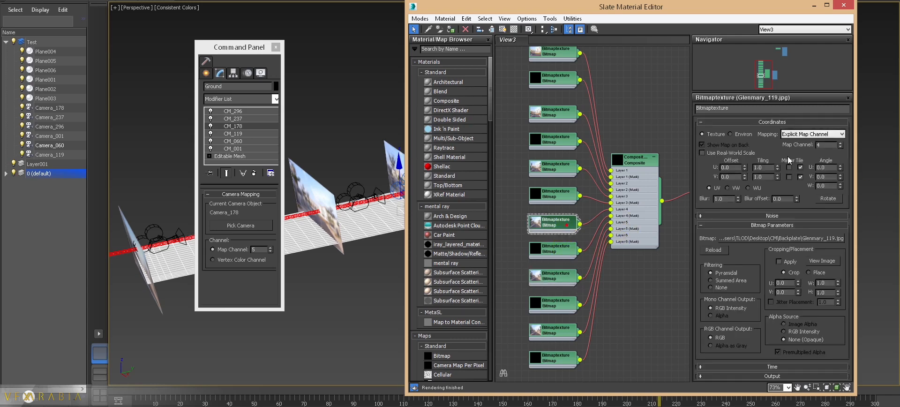
click(565, 170)
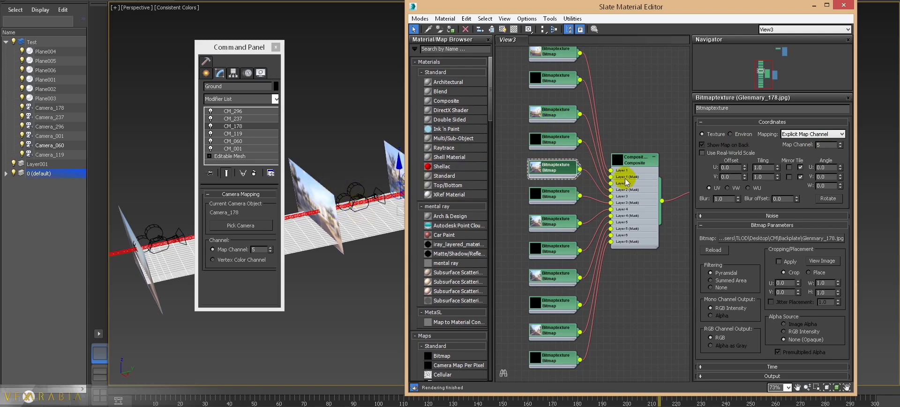
Step: Follow the composite map into the standard material, and close the Slate Material Editor and the Command Panel
middle_drag(661, 112, 586, 128)
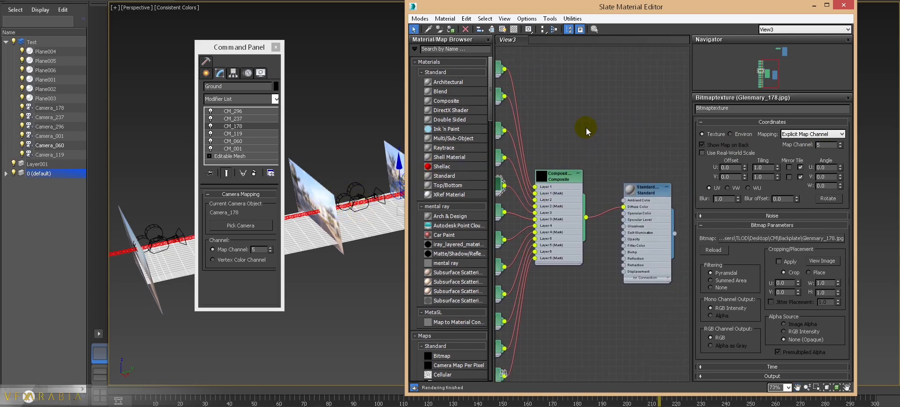
click(845, 9)
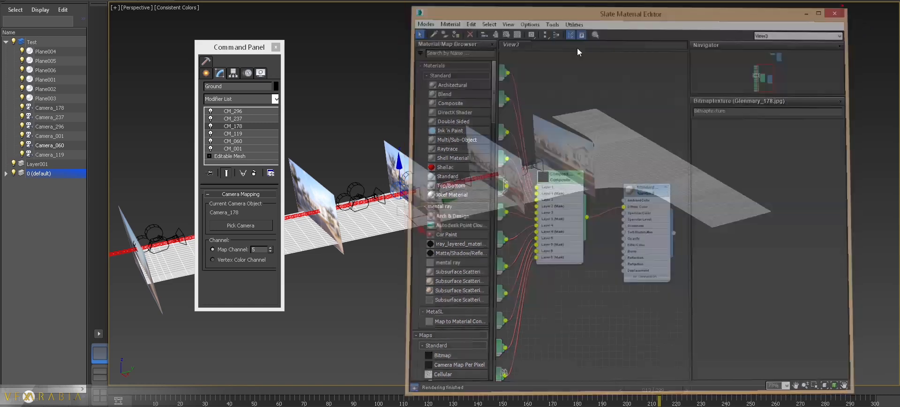
drag(260, 49, 598, 89)
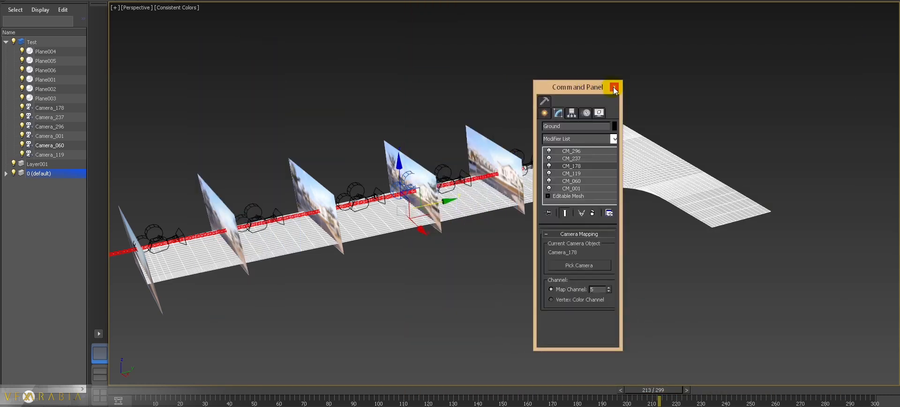
click(614, 88)
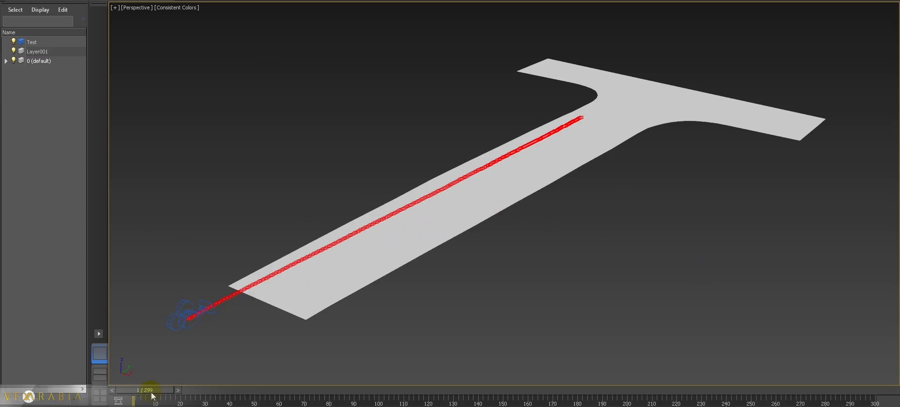
Step: Select the ground mesh in the clean scene and check the material editor and its modifier stack for existing mapping
mouse_move(150, 390)
mouse_down()
mouse_move(456, 390)
mouse_move(144, 390)
mouse_up()
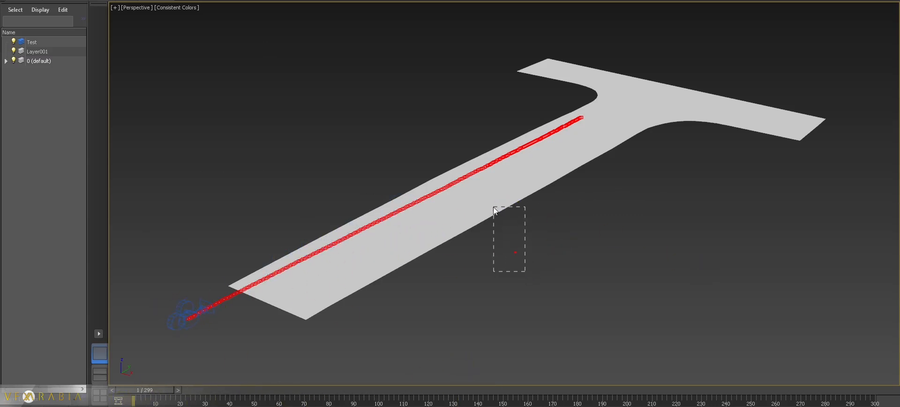
drag(495, 210, 490, 207)
key(m)
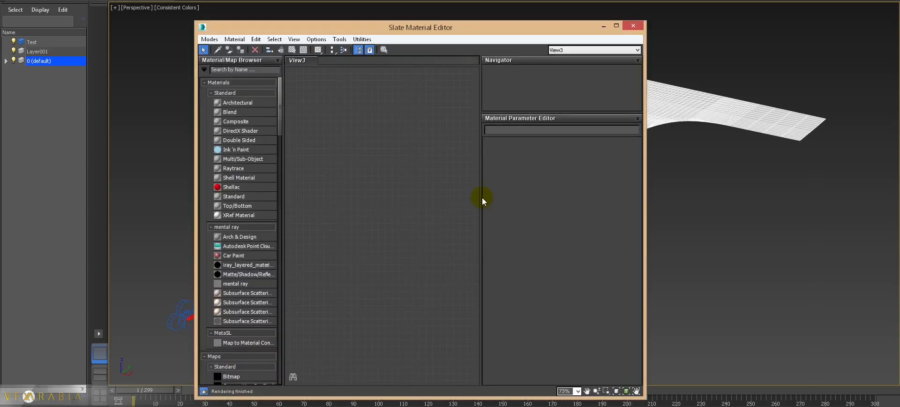
click(640, 27)
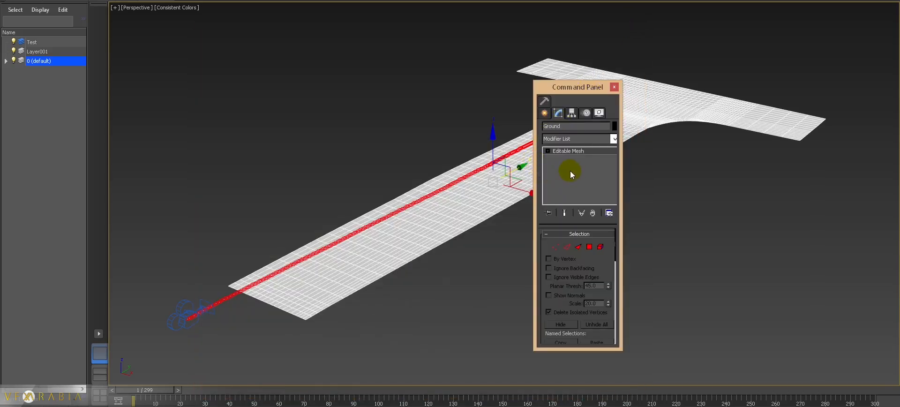
click(614, 87)
Step: Check the contents of the Desktop CM Maps folder in File Explorer and return to the scene with nothing selected
mouse_move(117, 393)
click(56, 370)
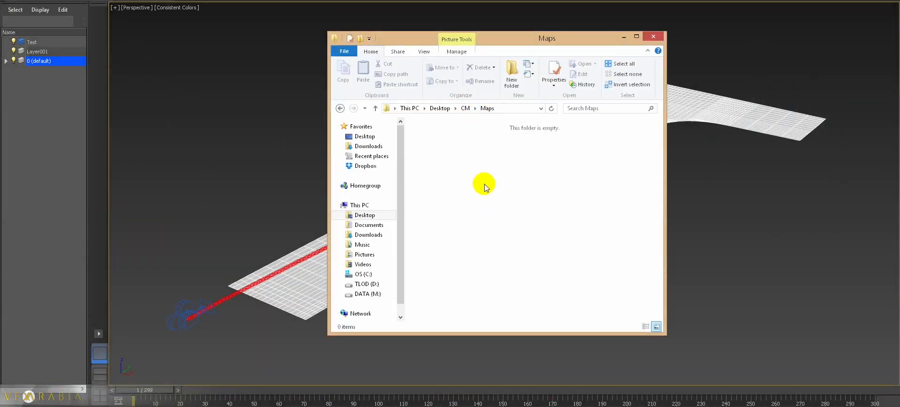
click(624, 37)
click(294, 201)
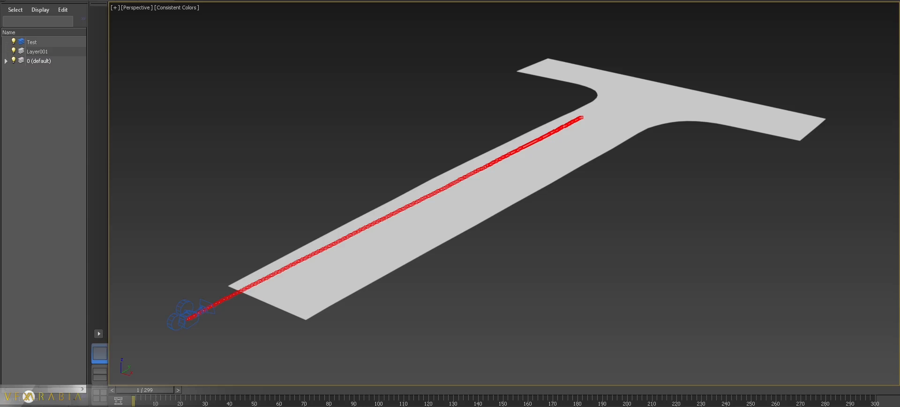
Step: Switch to the MAXScript editor, review the instructions in CM user interface v011.ms, run the script and minimize the editor
key(alt+Tab)
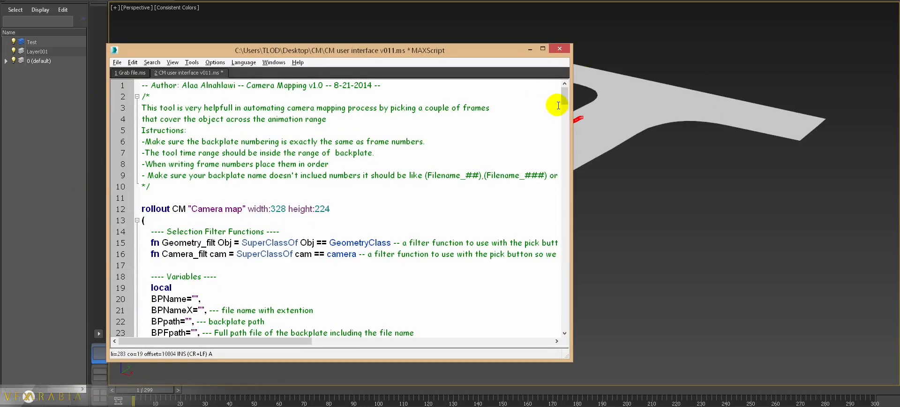
mouse_move(565, 96)
mouse_down()
mouse_move(588, 322)
mouse_move(579, 94)
mouse_up()
click(502, 128)
key(ctrl+e)
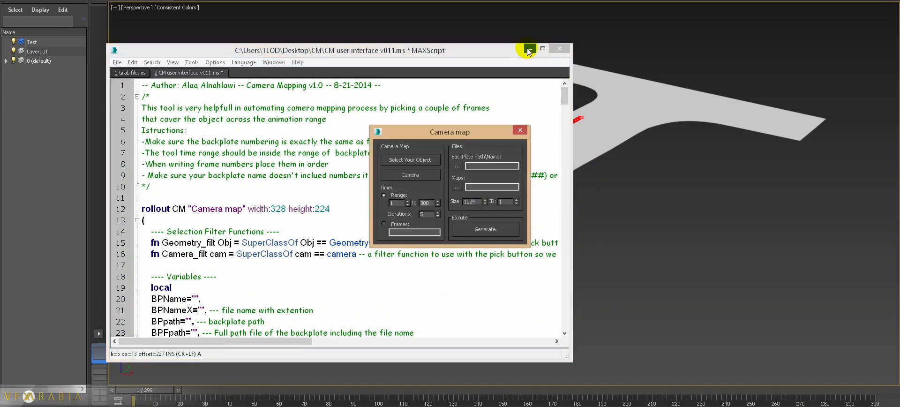
click(529, 49)
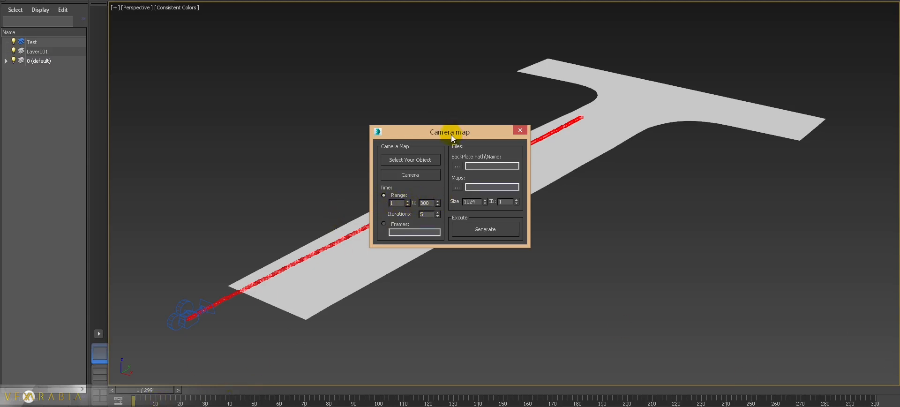
Step: Pick the ground mesh as the object and Camera_1 as the camera, keeping the range 1 to 300 with 5 iterations
drag(451, 132, 288, 53)
click(248, 82)
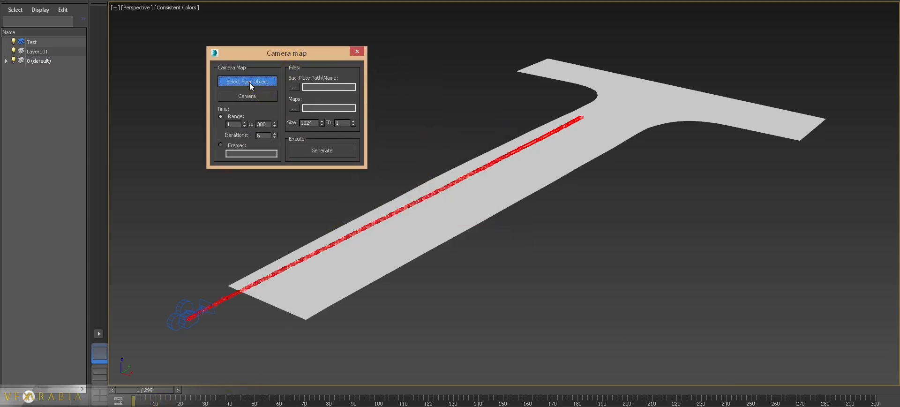
click(363, 266)
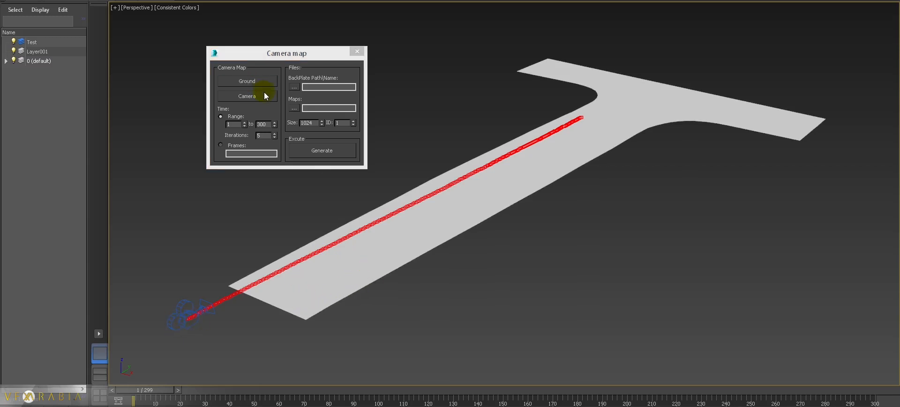
click(264, 95)
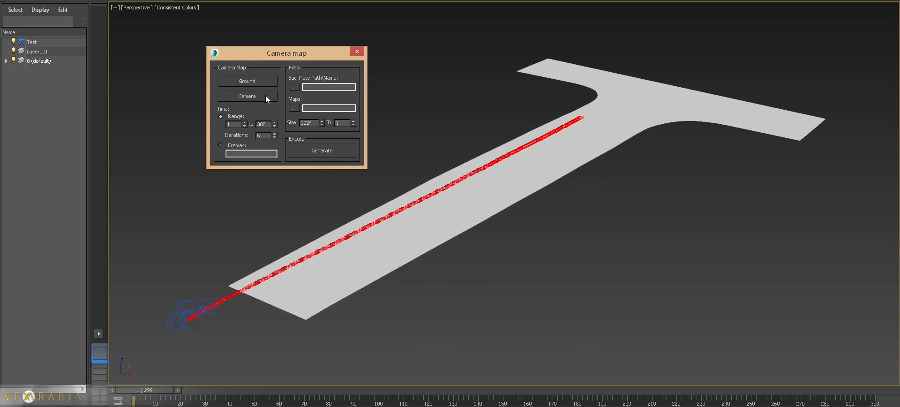
click(190, 314)
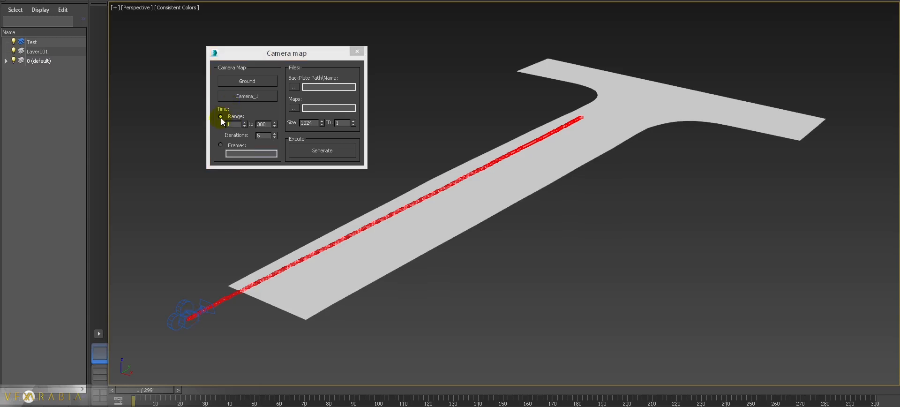
click(268, 125)
click(266, 135)
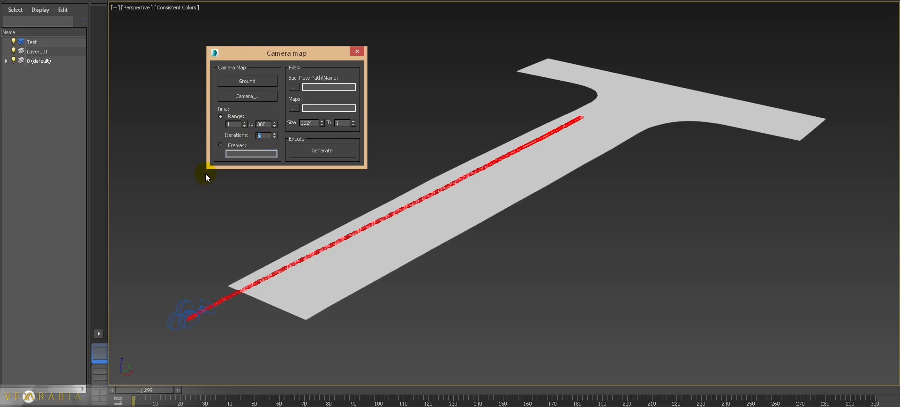
Step: Set the backplate to Glenmary_000.jpg and the maps folder to the Maps folder inside CM
click(294, 87)
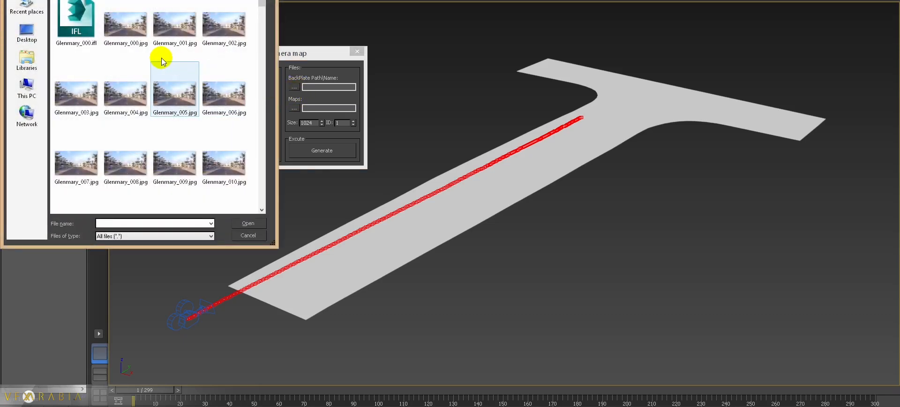
click(125, 25)
click(248, 224)
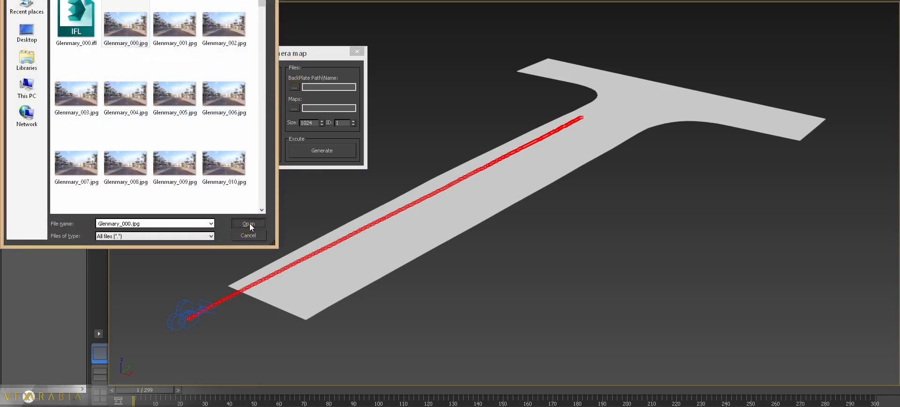
click(293, 108)
click(396, 226)
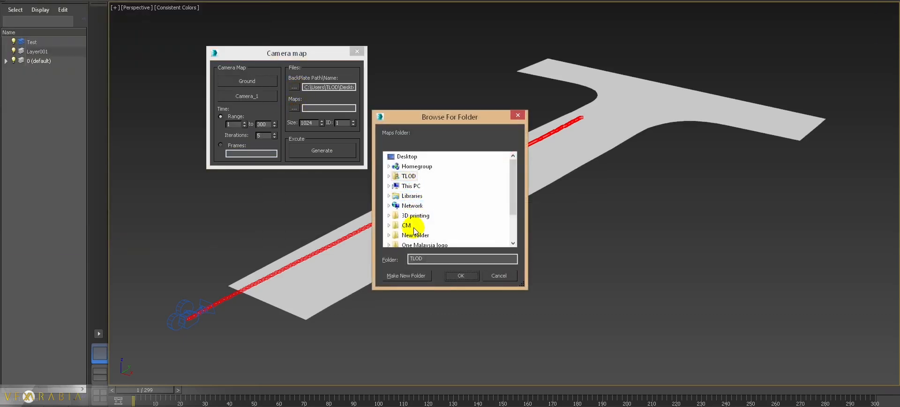
scroll(408, 235, down, 1)
click(412, 235)
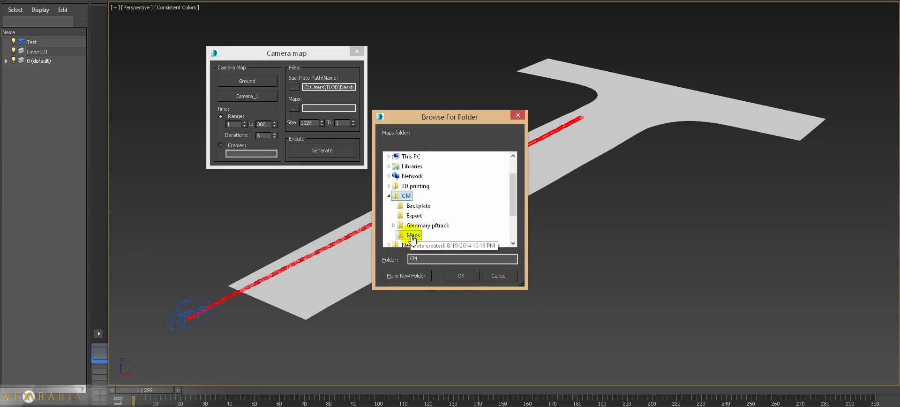
click(461, 275)
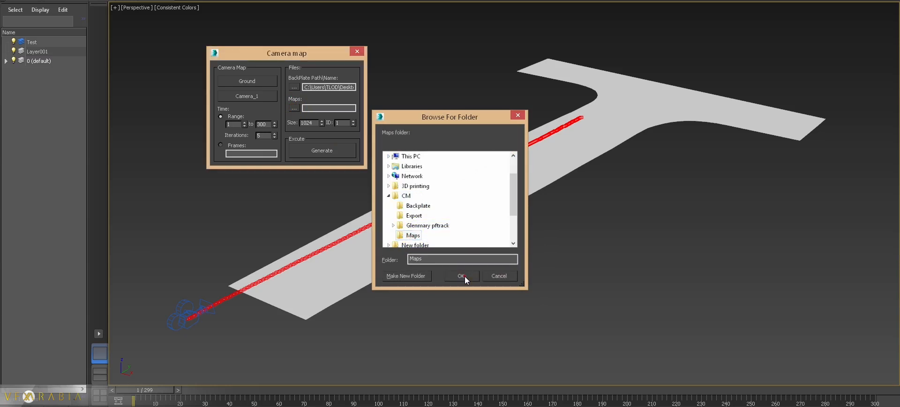
Step: Generate the camera mapping with size 1024 and ID 1, and inspect the second projection camera and the Test layer's contents
drag(315, 123, 341, 124)
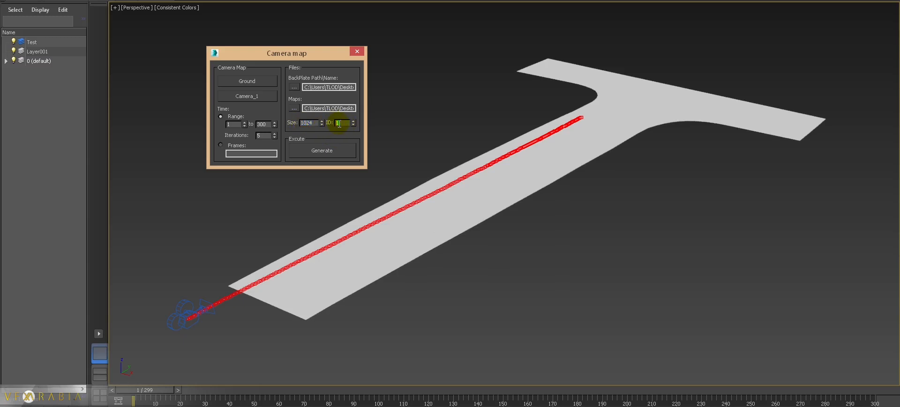
click(341, 152)
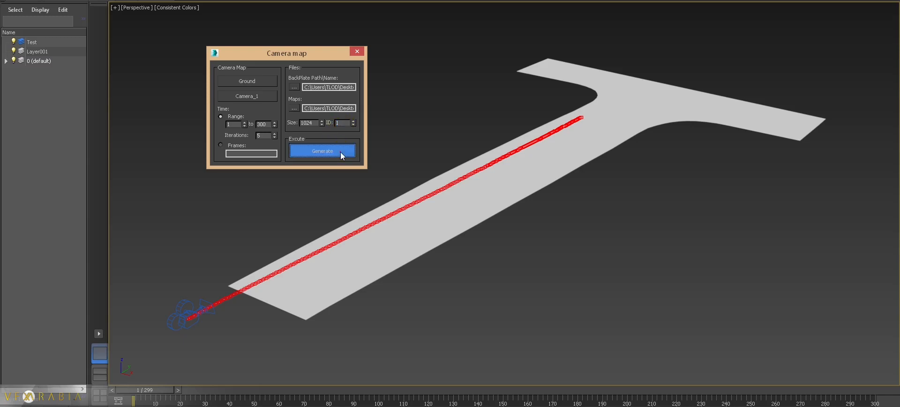
click(528, 192)
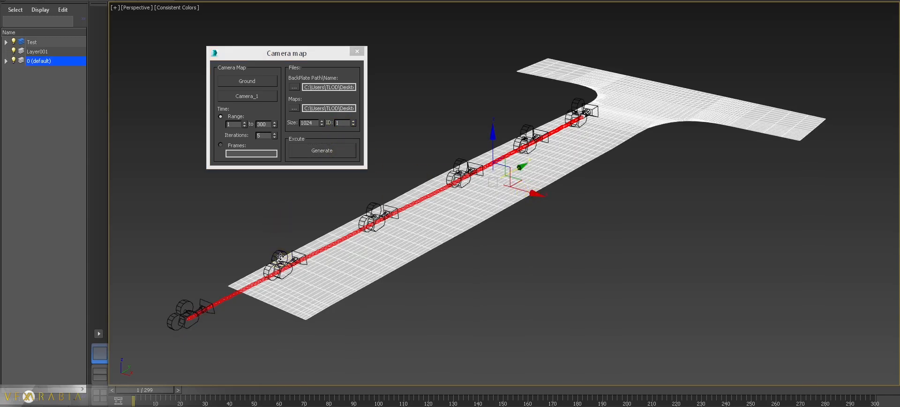
click(281, 254)
click(6, 42)
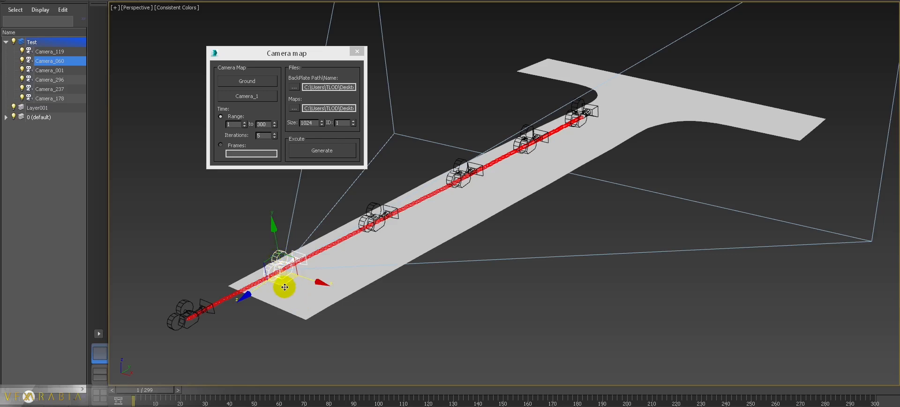
Step: Load the ground mesh's material into the Slate Material Editor and look over its composite node network
key(m)
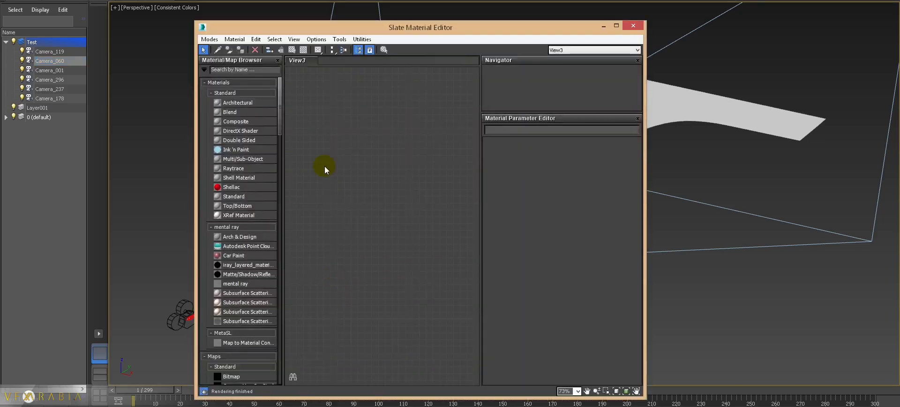
click(218, 50)
click(752, 120)
middle_drag(361, 141, 460, 152)
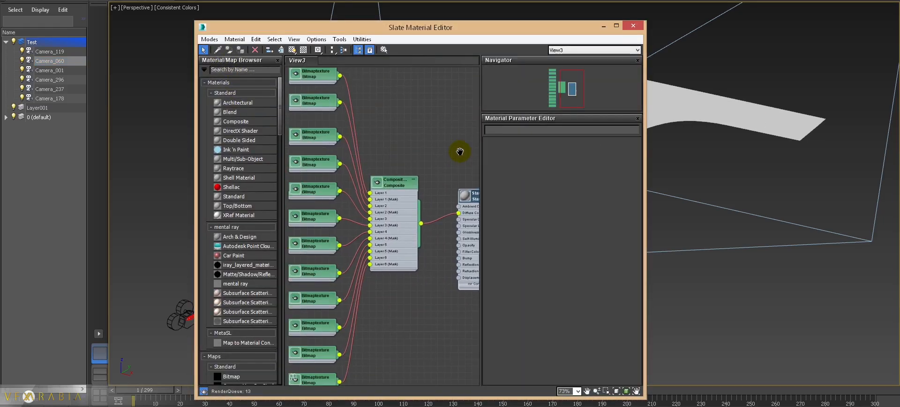
middle_drag(403, 120, 434, 188)
Step: Inspect the parameters of the Glenmary_296, Glenmary_001 and Glenmary_mask_001 bitmaps feeding the composite map
double_click(355, 143)
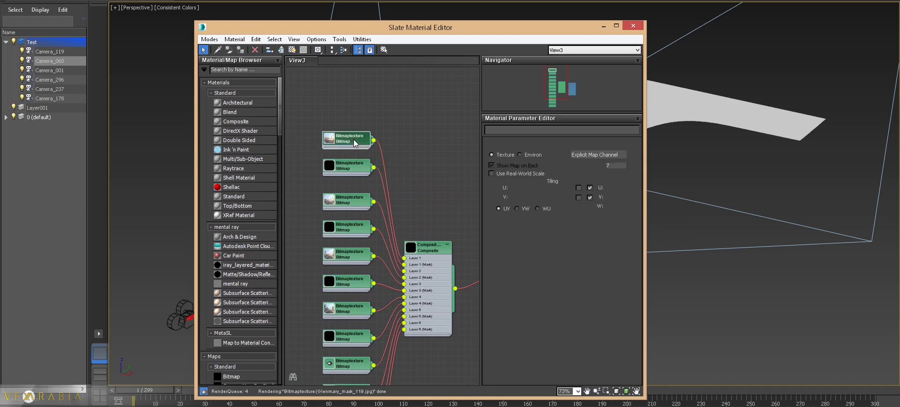
drag(412, 28, 450, 2)
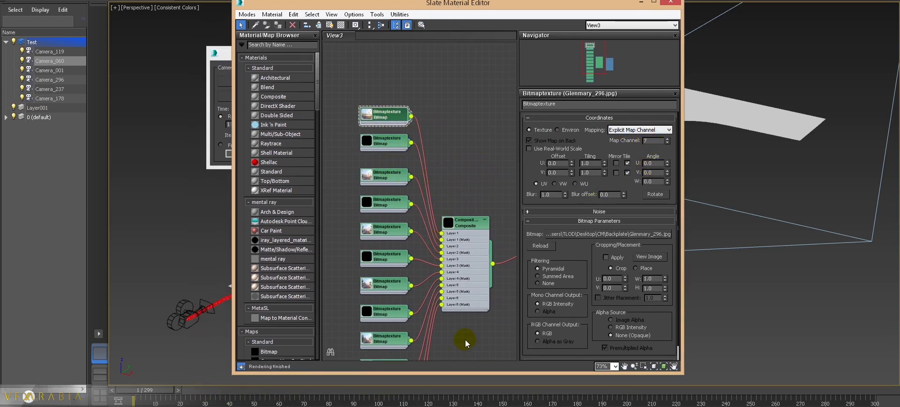
middle_drag(462, 342, 447, 238)
double_click(376, 288)
double_click(377, 320)
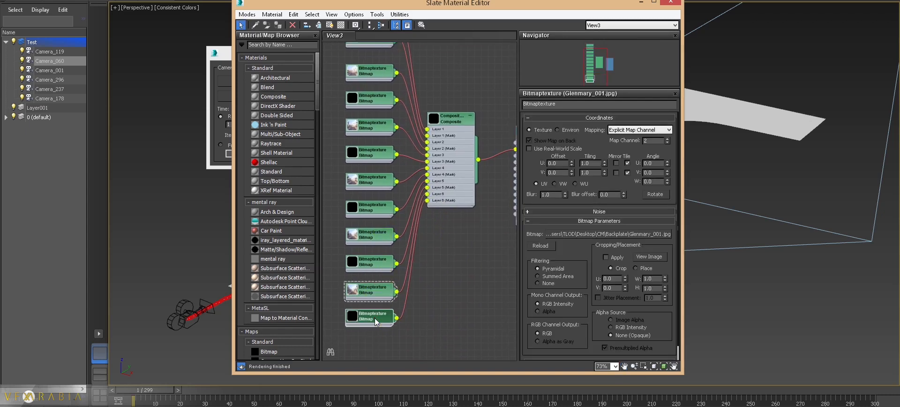
middle_drag(494, 80, 446, 86)
Step: Move the material editor aside, deselect the camera, and switch to File Explorer to check the mask images in the Maps folder
drag(490, 8, 652, 21)
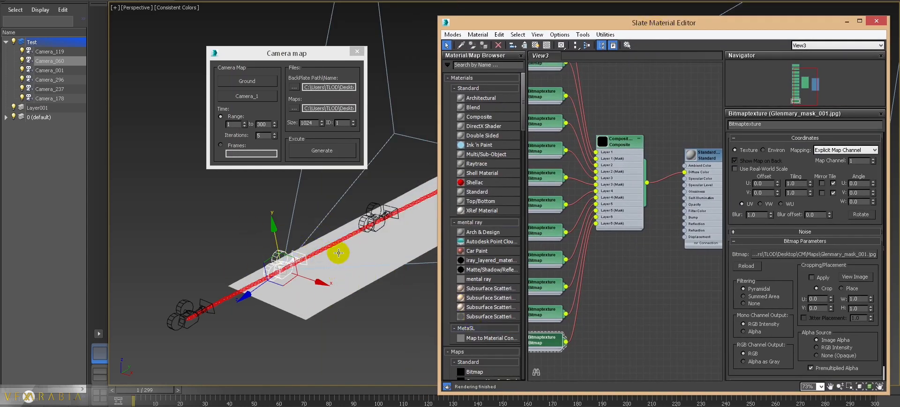
click(384, 302)
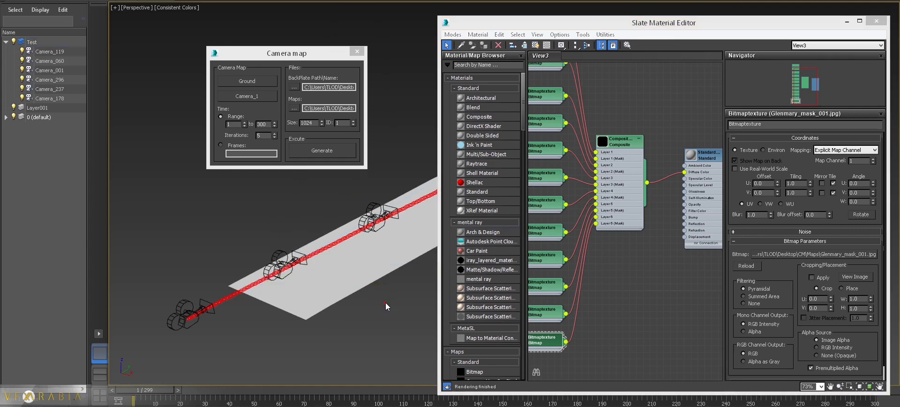
click(669, 113)
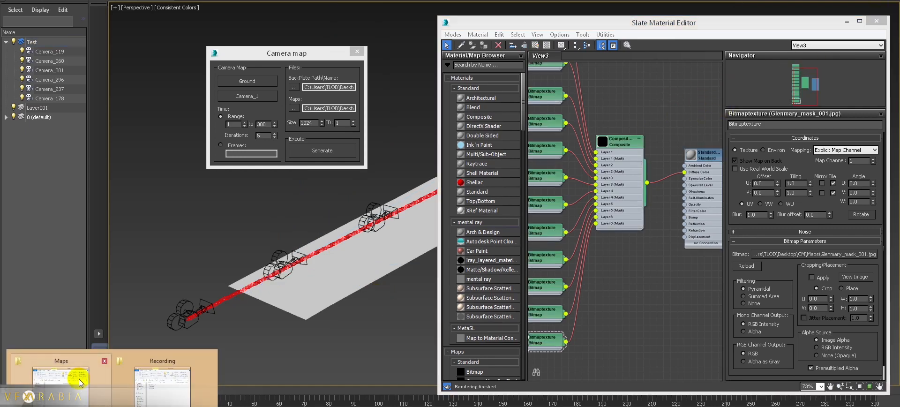
click(76, 371)
click(450, 146)
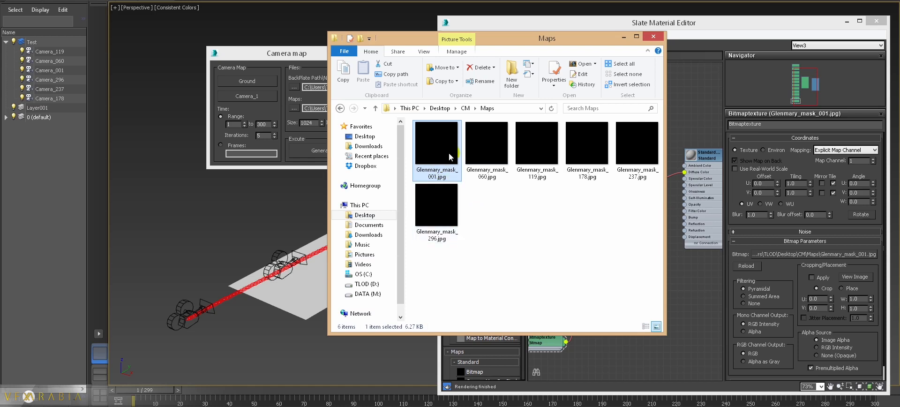
click(607, 233)
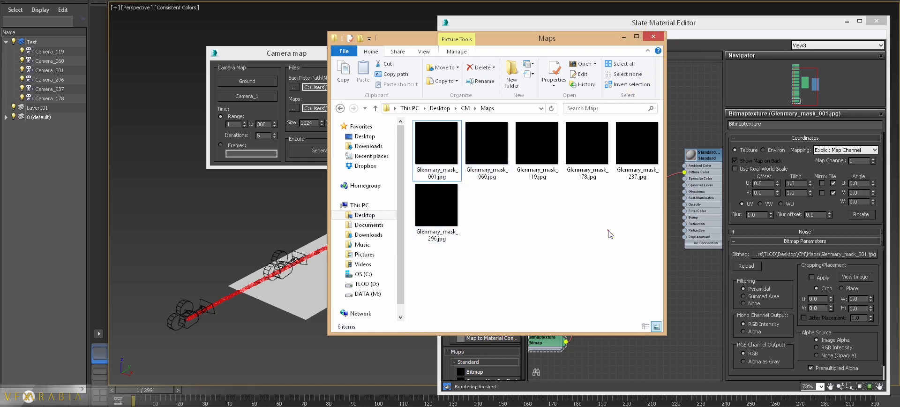
Step: Delete all mask images from the Maps folder and minimize File Explorer
key(ctrl+a)
key(Delete)
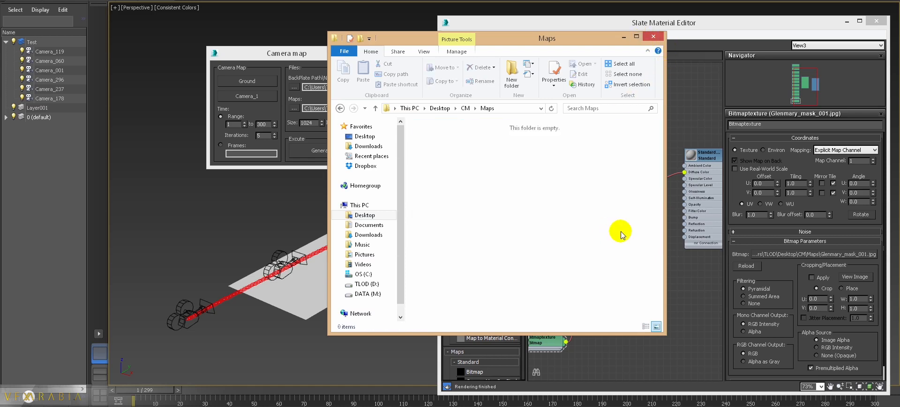
click(623, 36)
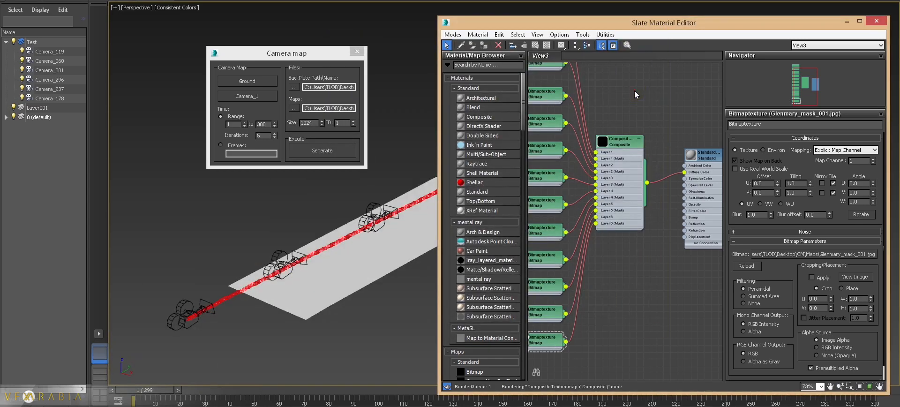
Step: Delete all nodes from the material editor's View3 and close the Slate Material Editor
key(ctrl+a)
key(Delete)
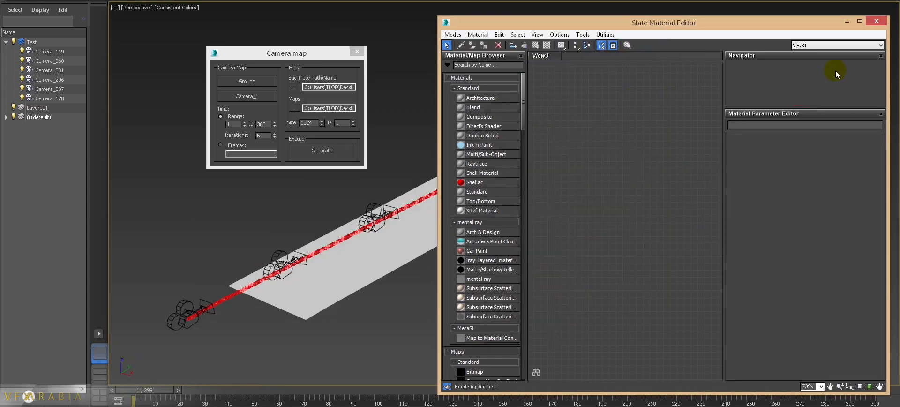
click(875, 21)
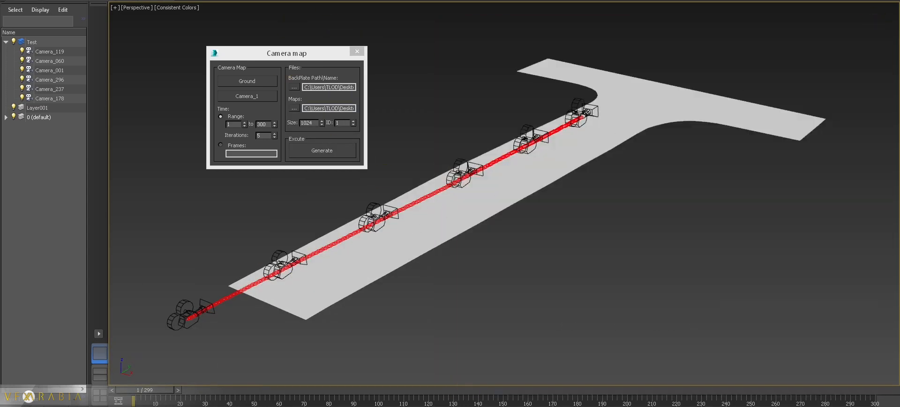
Step: Clear the generated projection cameras from the Test layer, restoring the scene to its state before the script's generation
double_click(39, 117)
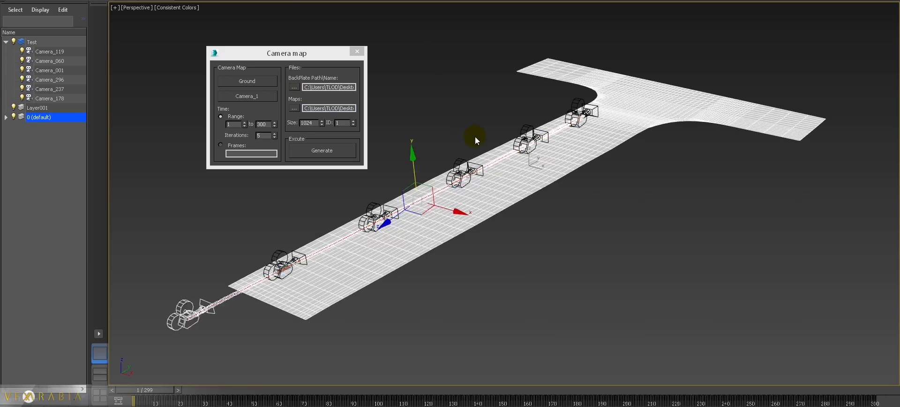
key(Delete)
key(ctrl+z)
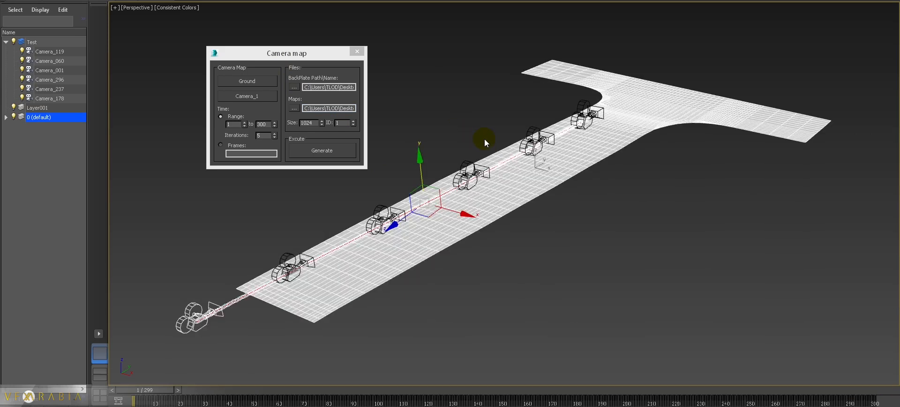
key(ctrl+z)
key(Delete)
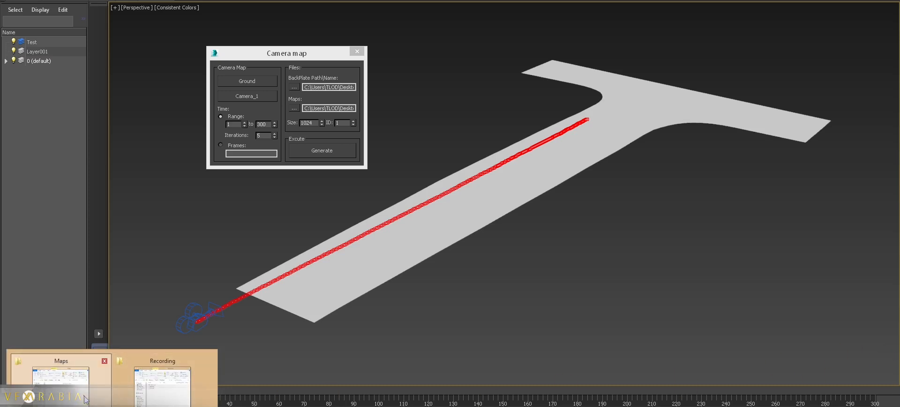
Step: Switch to File Explorer, open the Backplate folder inside CM, and check the numbering of the Glenmary image sequence
click(207, 360)
click(465, 109)
double_click(447, 138)
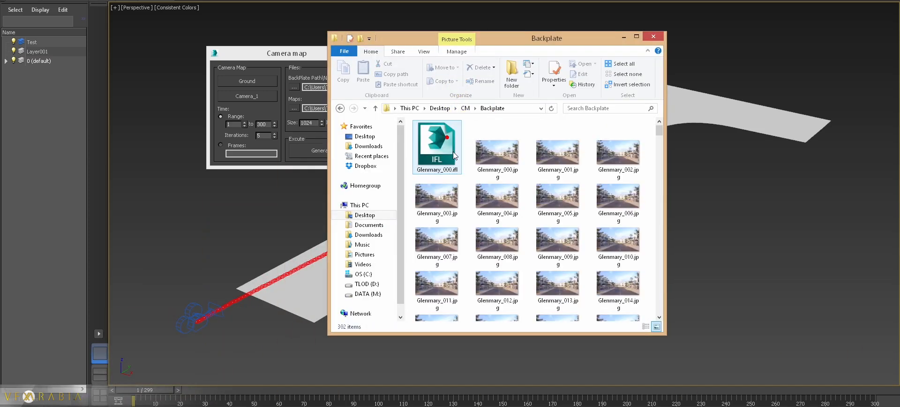
click(488, 156)
drag(660, 131, 652, 113)
click(509, 296)
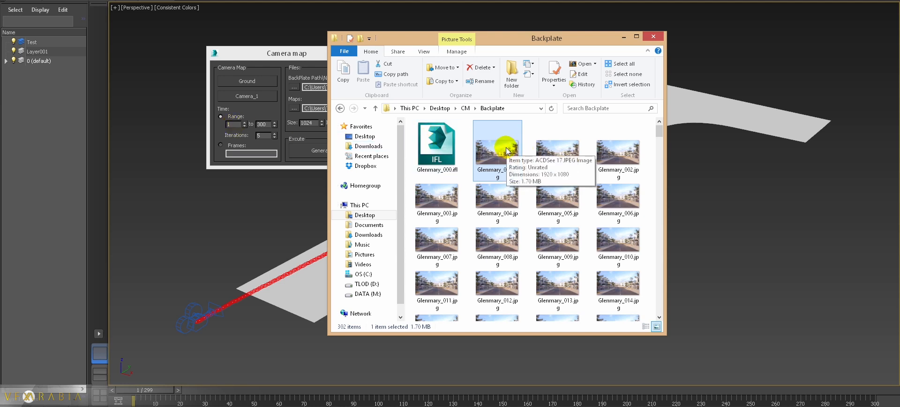
Step: Switch the Camera Map time mode to Frames and scrub the animation to frame 26
click(227, 125)
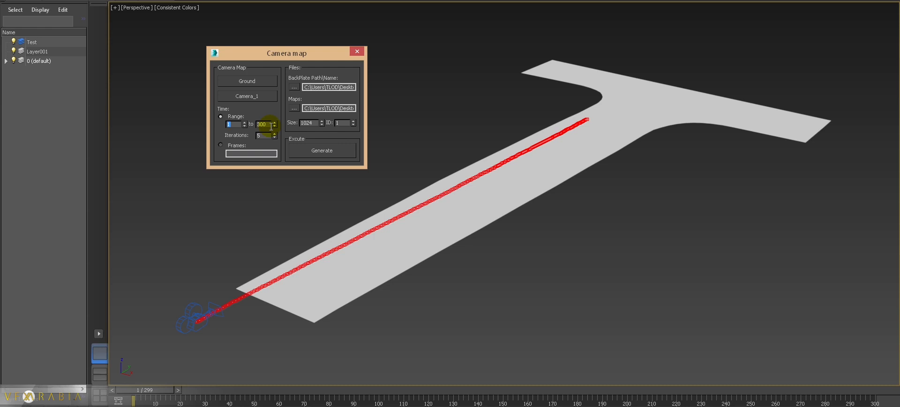
click(225, 143)
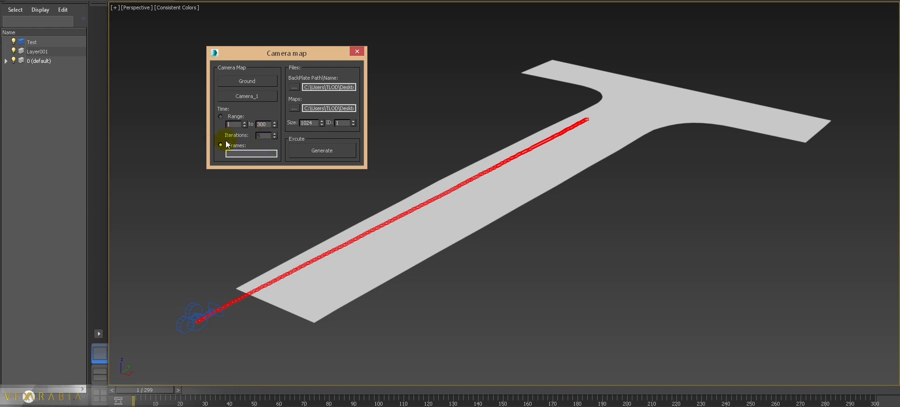
click(234, 153)
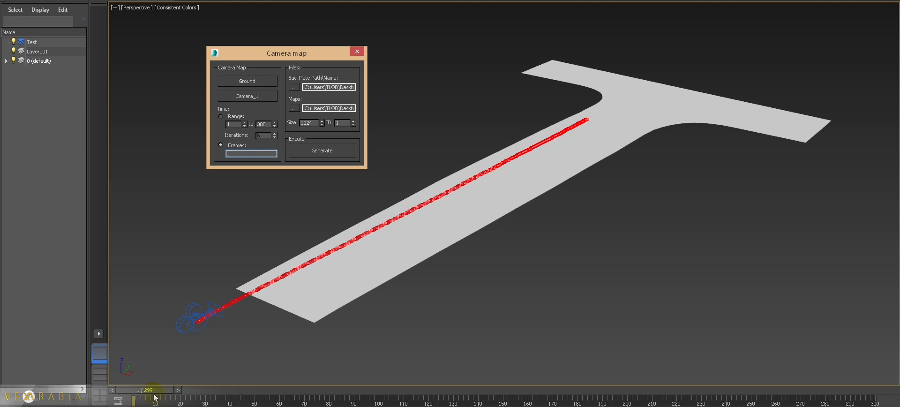
drag(150, 398, 203, 396)
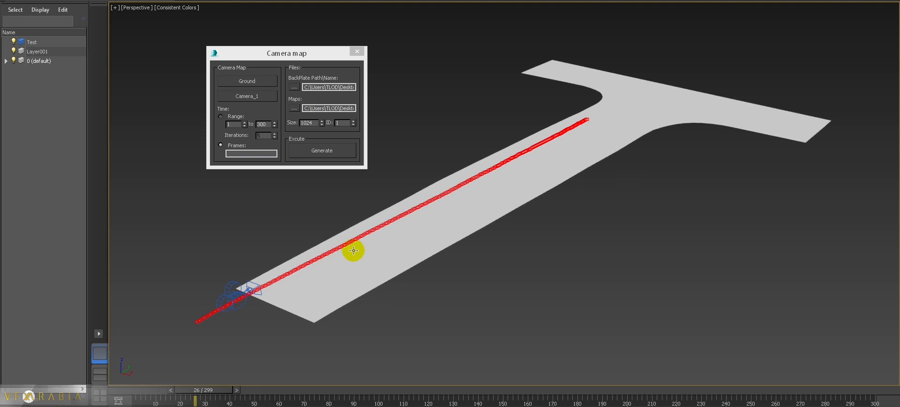
click(235, 153)
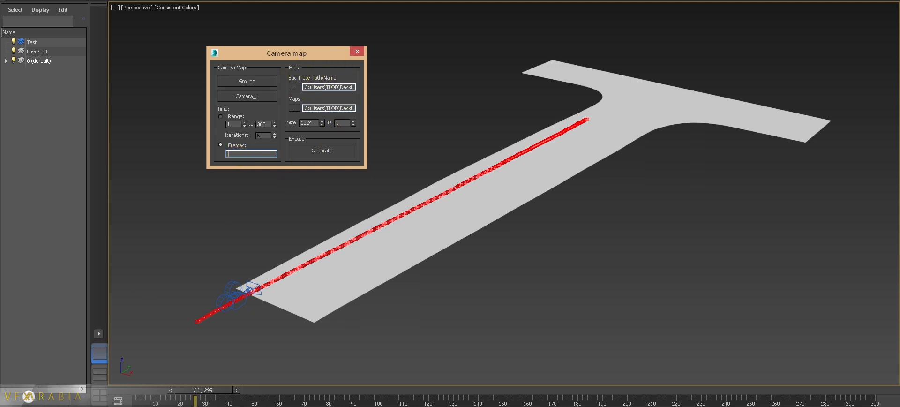
Step: Check the Backplate image names in File Explorer, and examine the parsed file name, path, numbering and extension in the MAXScript Listener
mouse_move(54, 406)
click(56, 377)
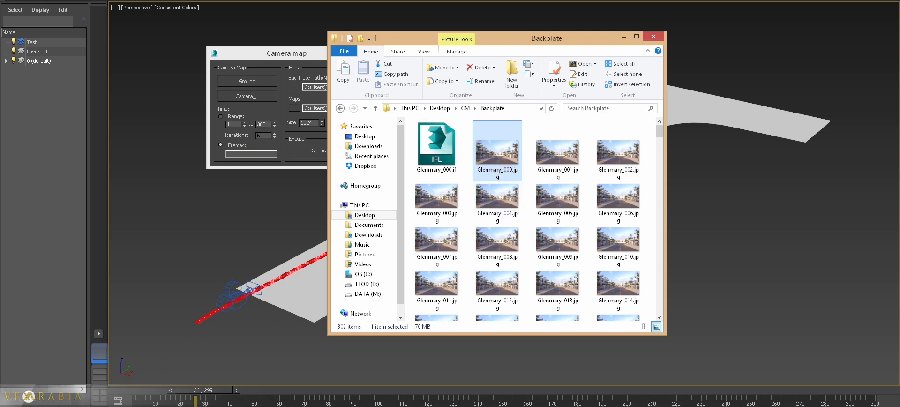
key(alt+Tab)
key(F11)
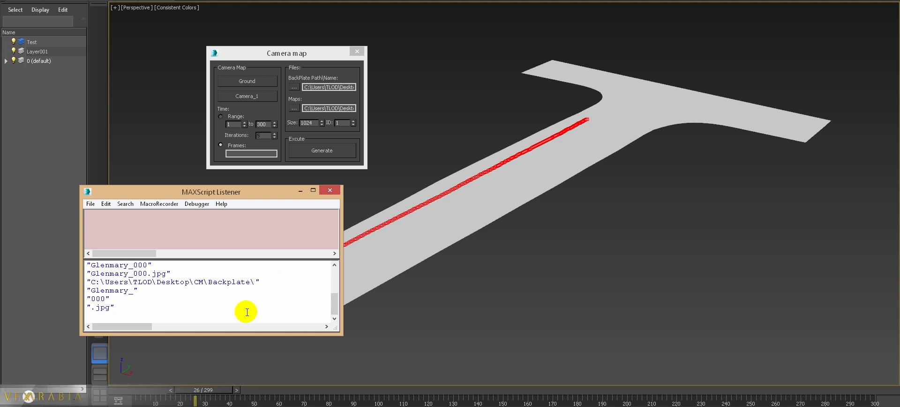
drag(279, 184, 660, 122)
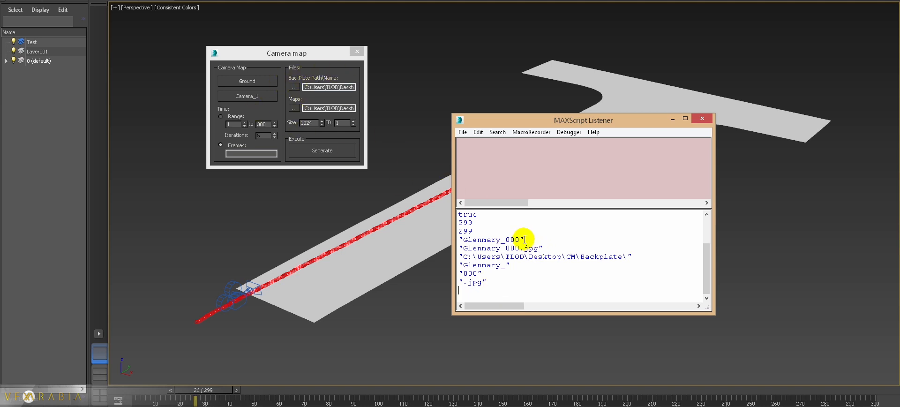
drag(524, 239, 478, 239)
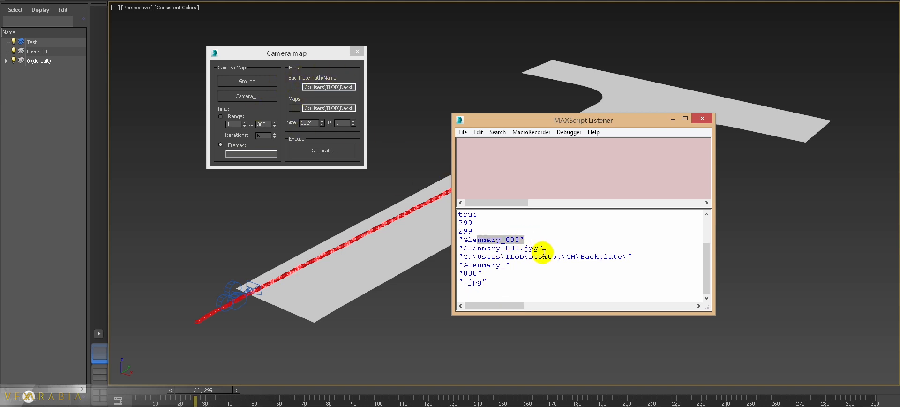
drag(543, 256, 585, 256)
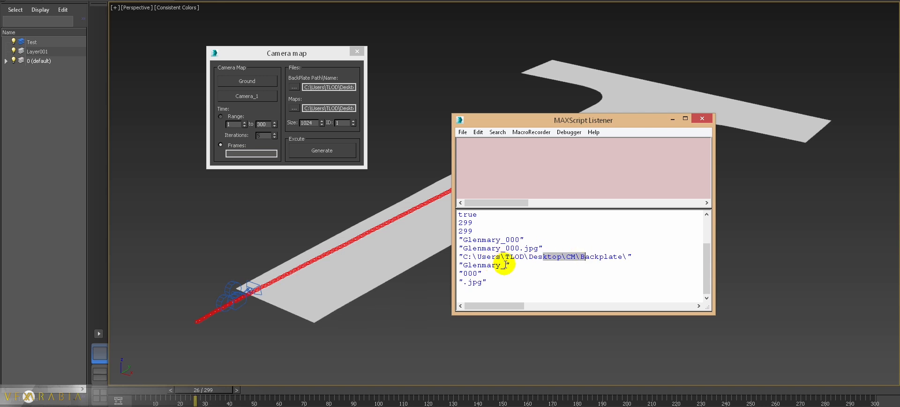
drag(504, 265, 483, 282)
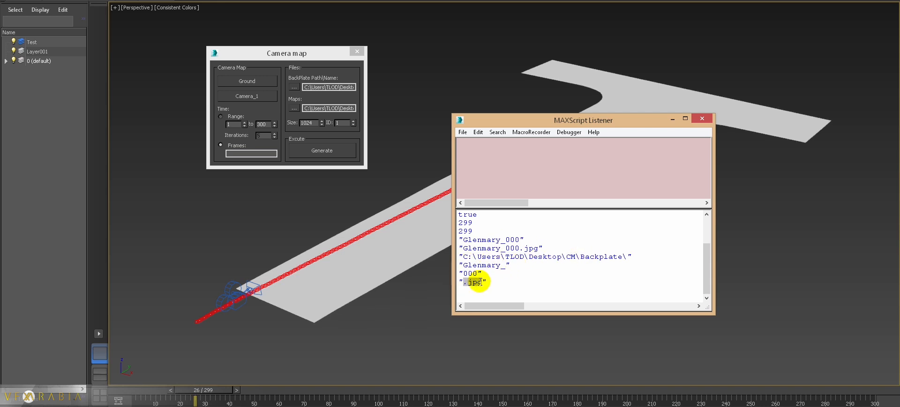
Step: Change the frame-number string in the MAXScript Listener to "0000" and minimize the listener
click(515, 285)
click(468, 274)
text(0)
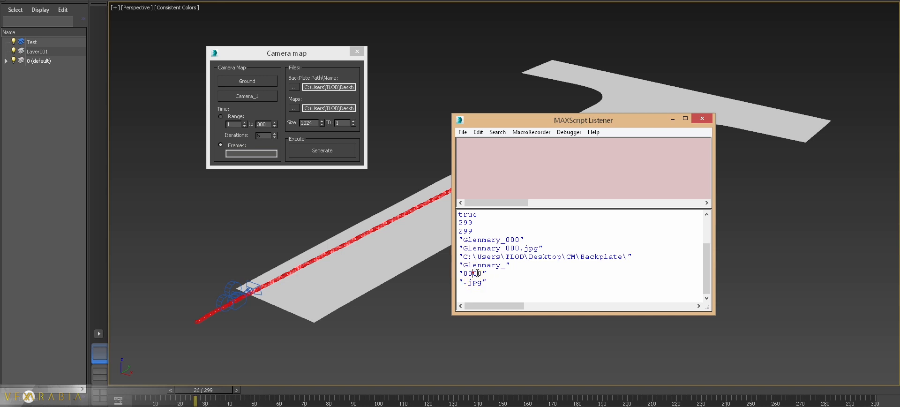
drag(473, 273, 481, 273)
key(BackSpace)
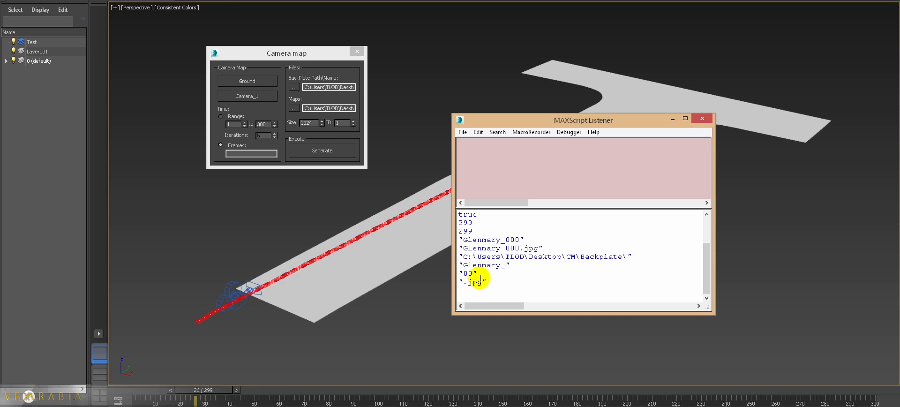
text(00)
click(333, 124)
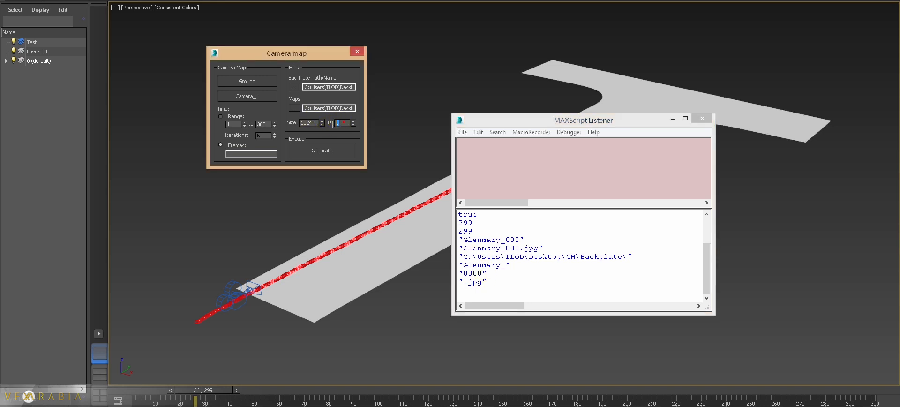
click(673, 119)
Step: Add a UVW Map modifier to the ground mesh and enlarge its mapping to about 203.2 long and 118.9 wide
drag(633, 56, 669, 105)
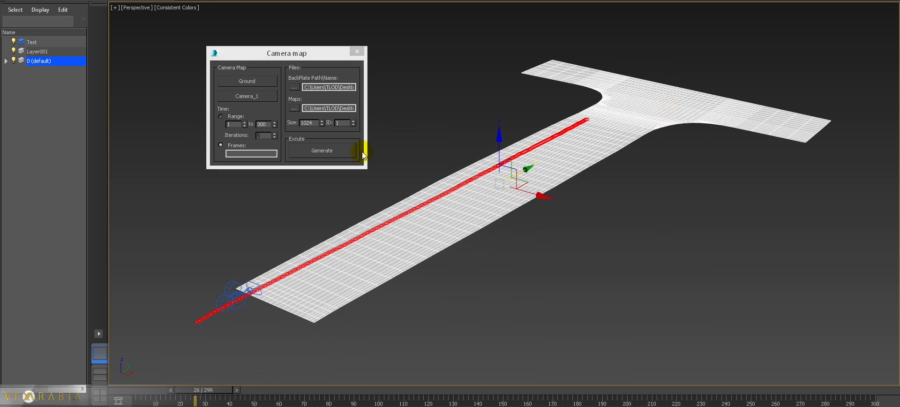
key(y)
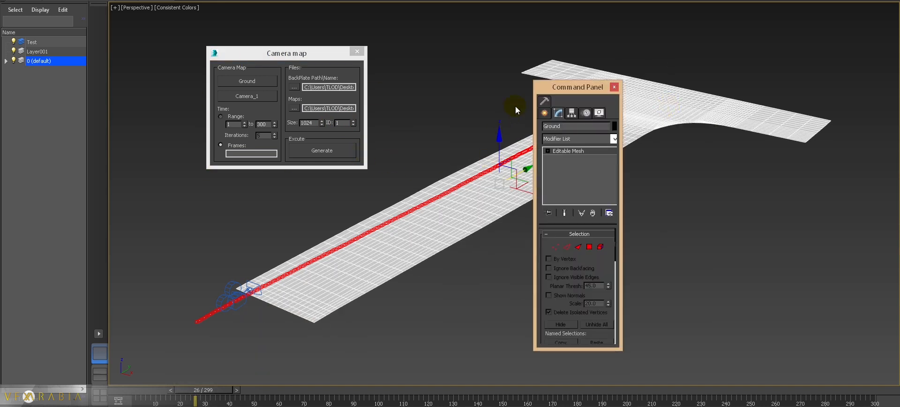
drag(577, 87, 718, 105)
click(705, 158)
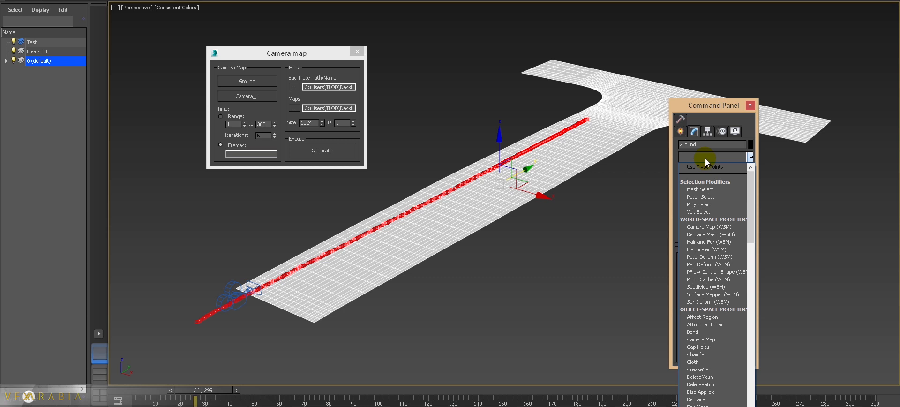
text(uv)
key(Return)
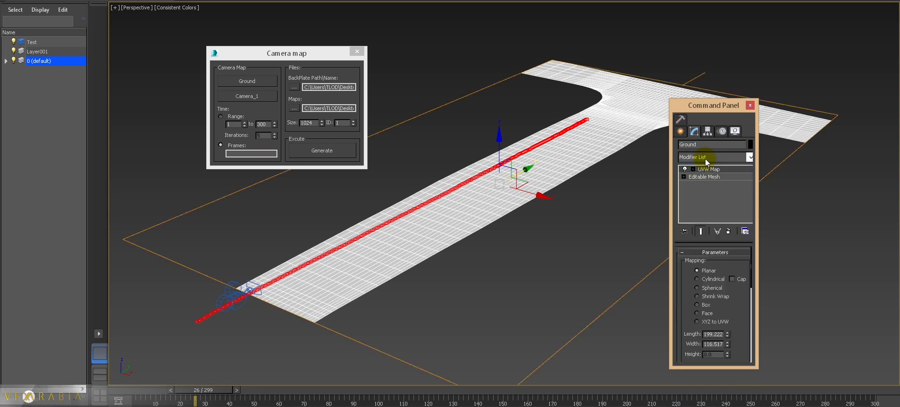
scroll(750, 326, down, 2)
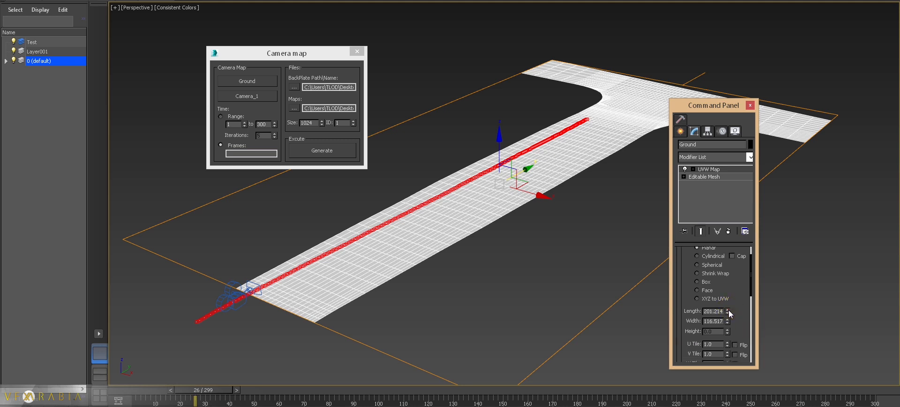
drag(728, 310, 727, 319)
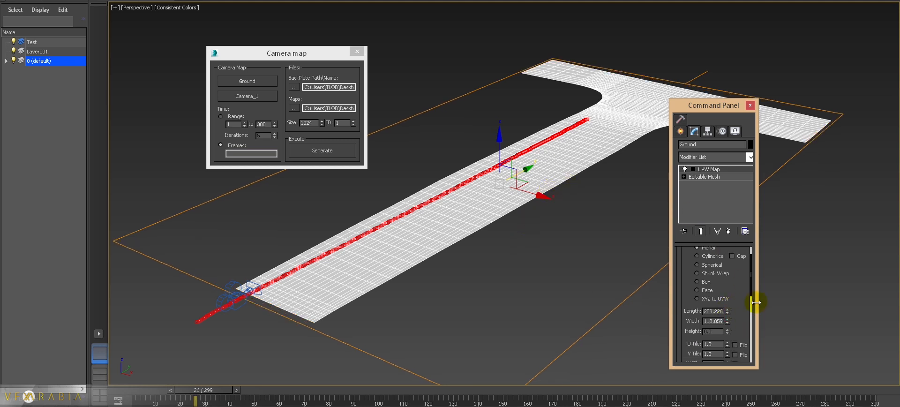
Step: Compare the UVW Map modifier's map channel with the ID value in the Camera Map script
scroll(745, 300, down, 5)
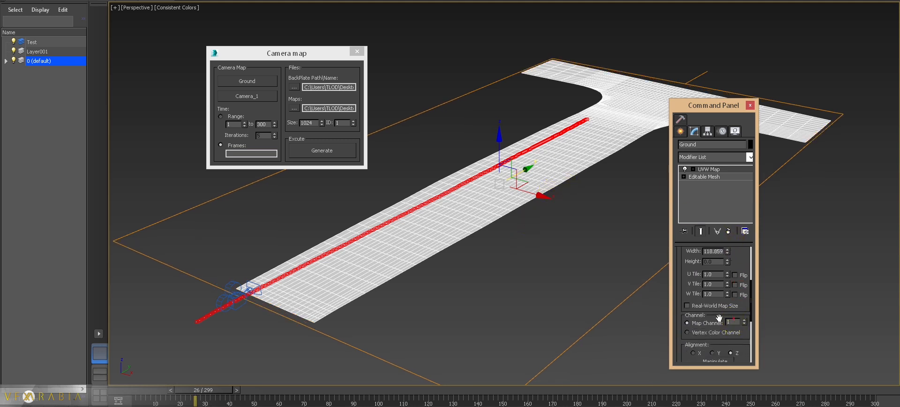
double_click(730, 323)
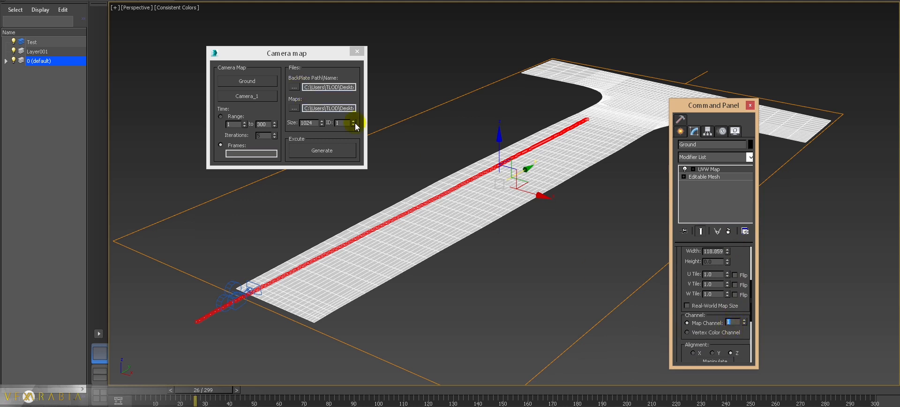
double_click(338, 123)
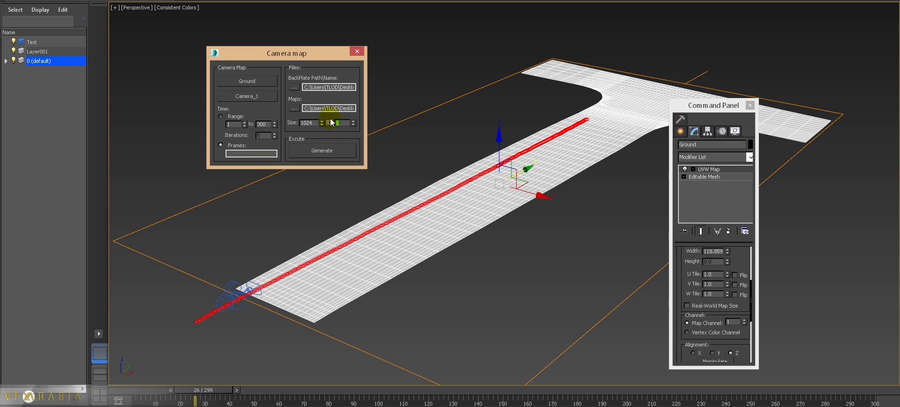
key(BackSpace)
click(341, 123)
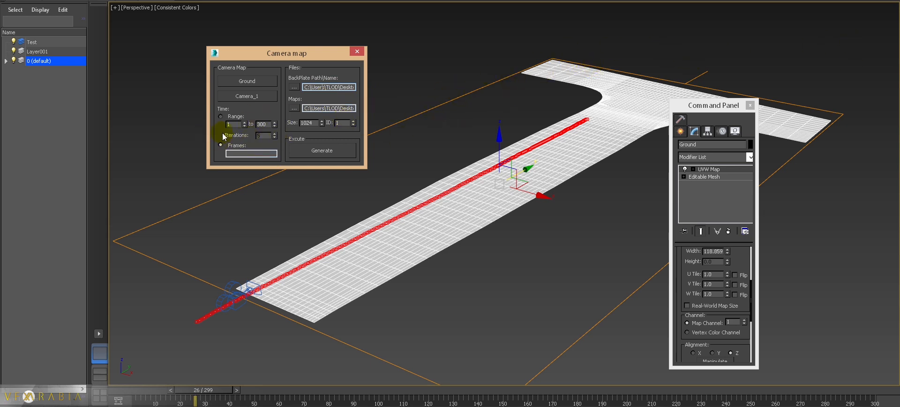
Step: Deselect the ground and close the Command Panel
click(516, 262)
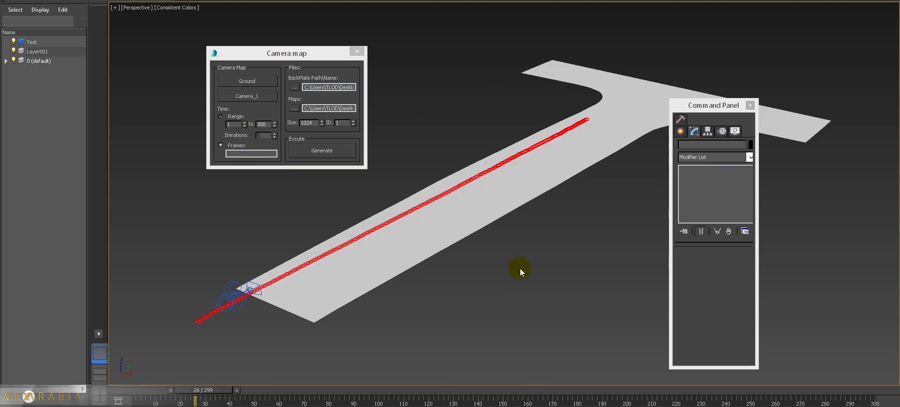
scroll(468, 268, down, 2)
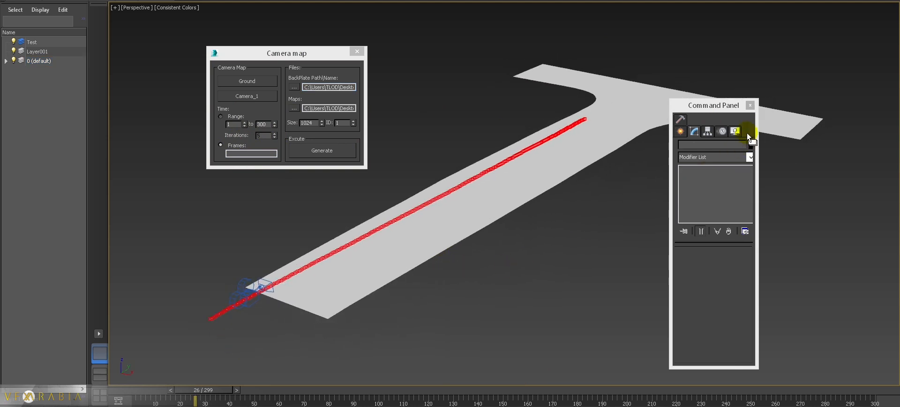
click(750, 105)
middle_drag(374, 227, 354, 225)
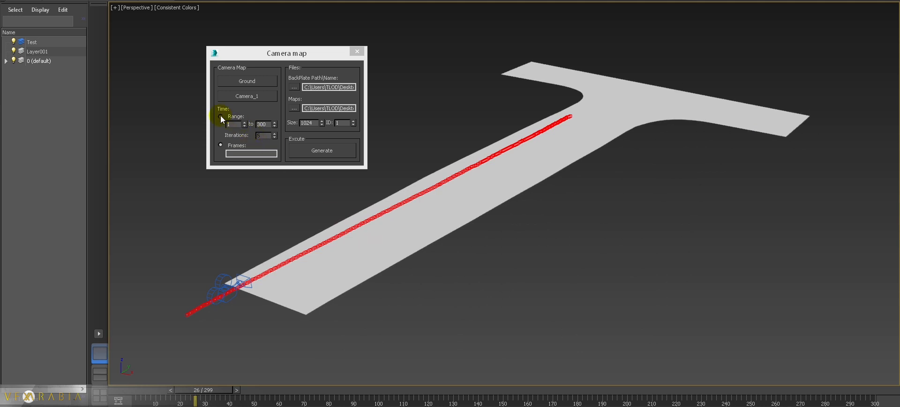
Step: Generate the projection cameras for the specific frames 1, 15, 30, 50, 100, 150, 250 and 290
click(242, 154)
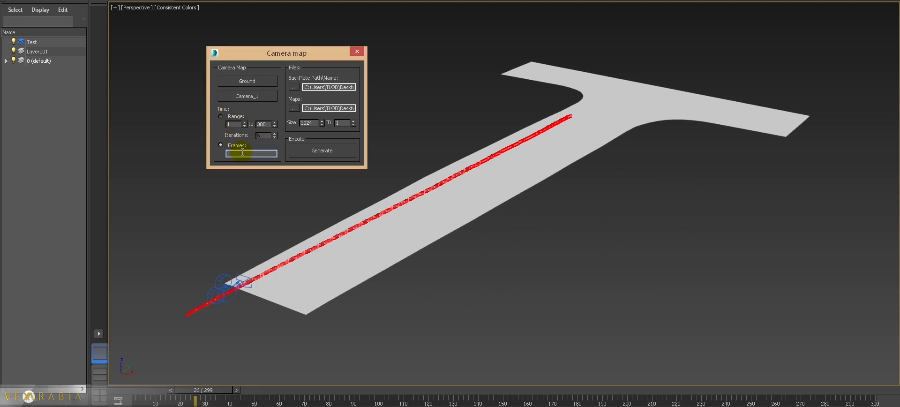
text(1)
text(.,)
text(.150.)
text(250.2)
text(90)
click(306, 148)
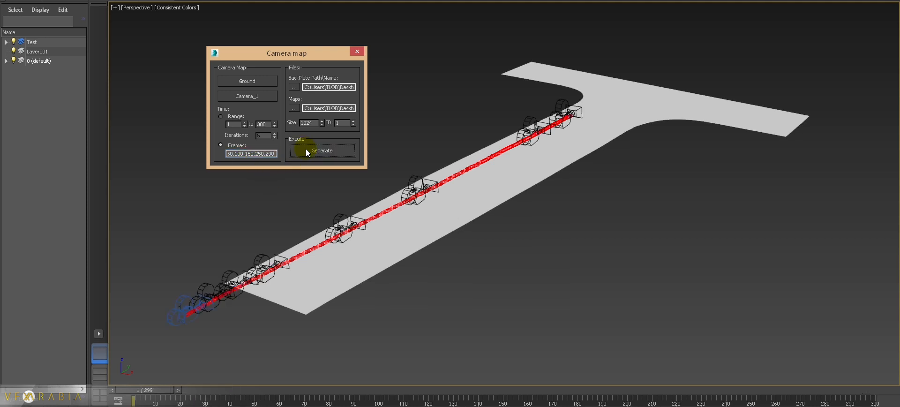
Step: Expand the Test layer, compare the generated camera names with the entered frame list, and select the ground mesh
middle_drag(367, 209, 434, 260)
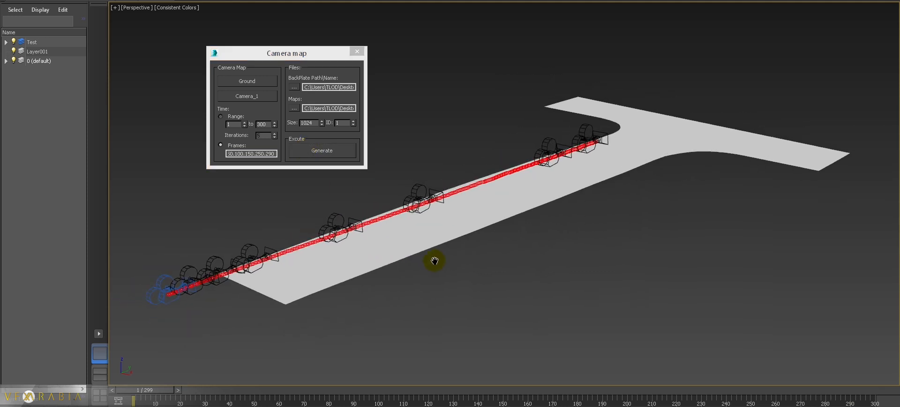
click(187, 268)
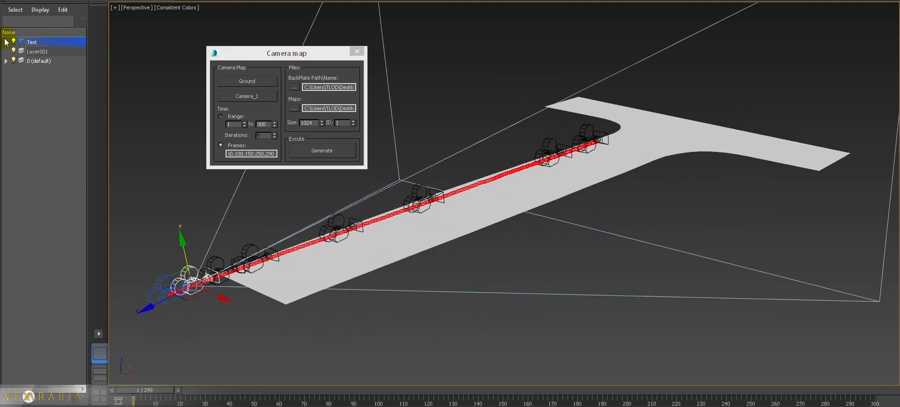
click(6, 43)
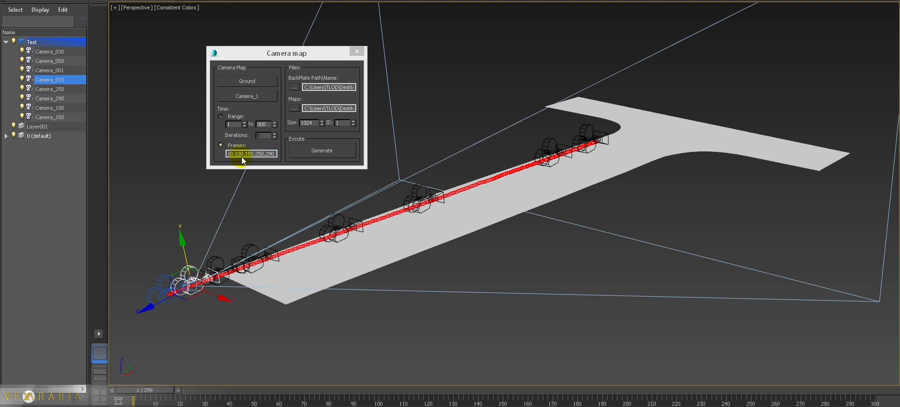
drag(242, 157, 235, 155)
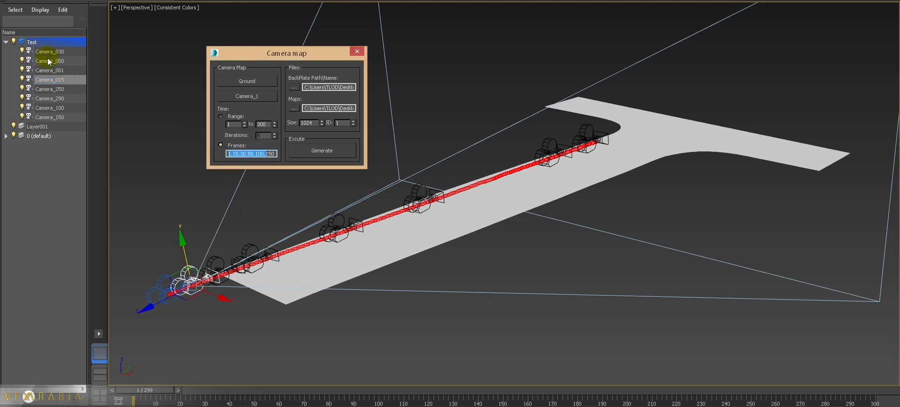
click(51, 79)
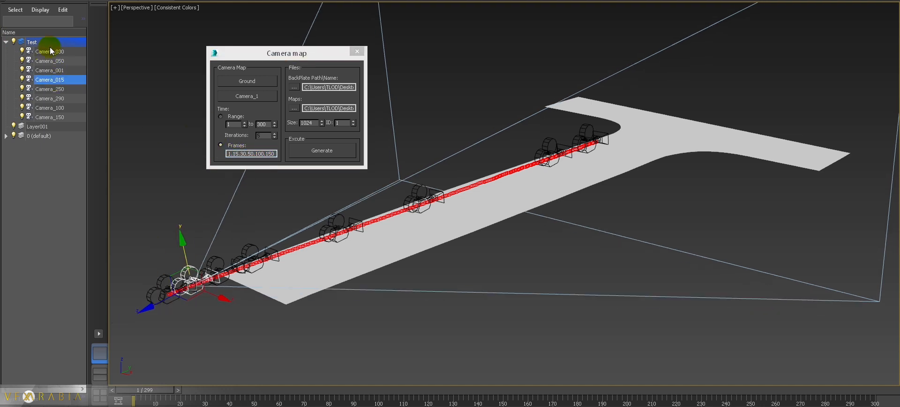
click(63, 60)
click(431, 242)
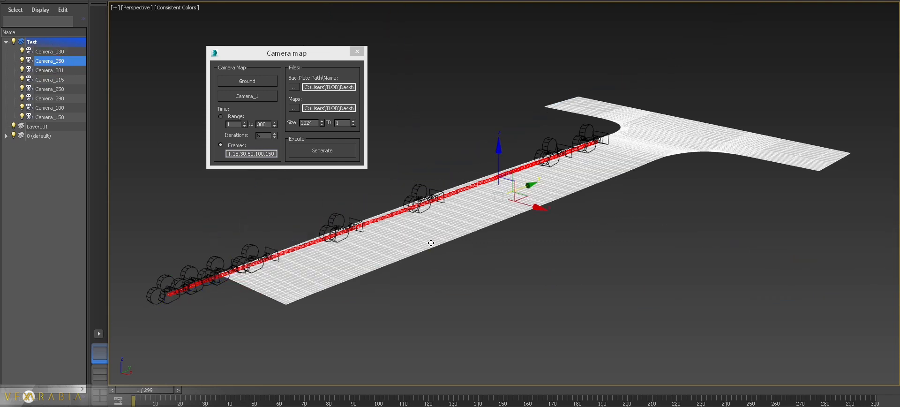
Step: Check the ground mesh's modifier stack in the Command Panel, close the panel, and reselect the ground
key(3)
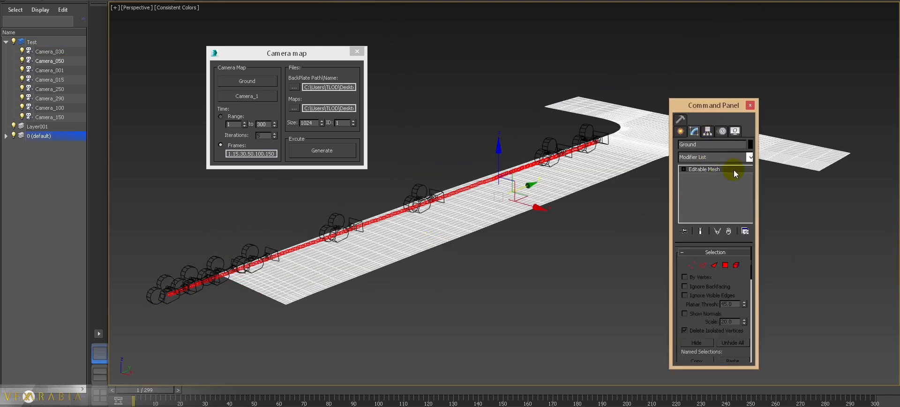
drag(757, 200, 777, 201)
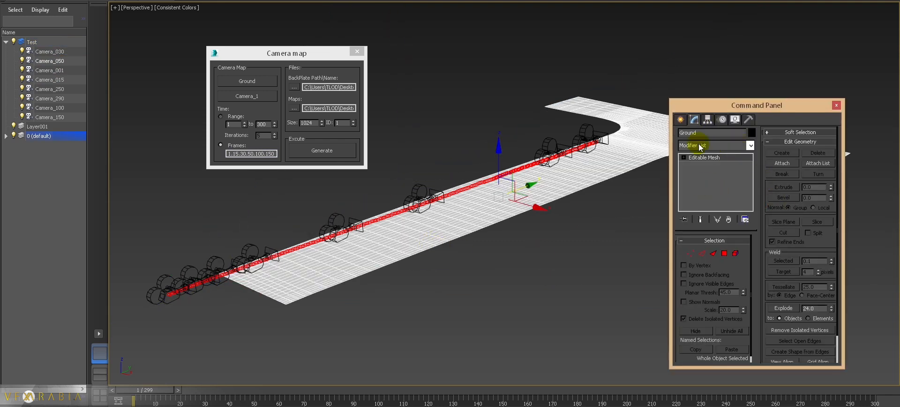
click(628, 294)
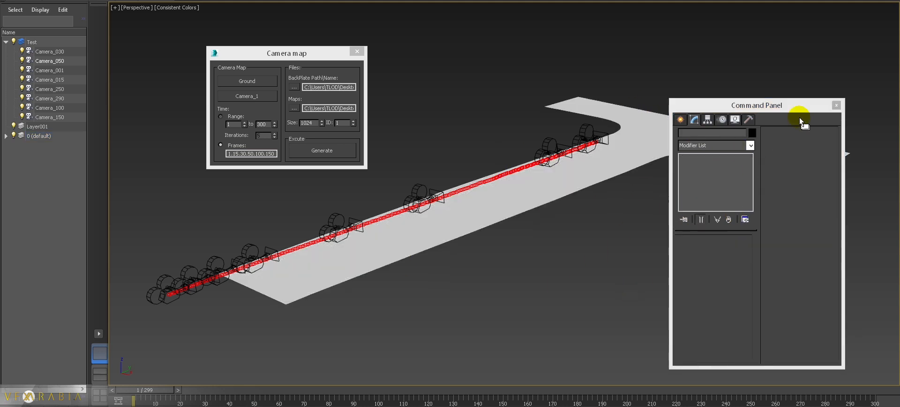
drag(628, 230, 612, 157)
click(838, 105)
alt+middle_drag(600, 172, 549, 148)
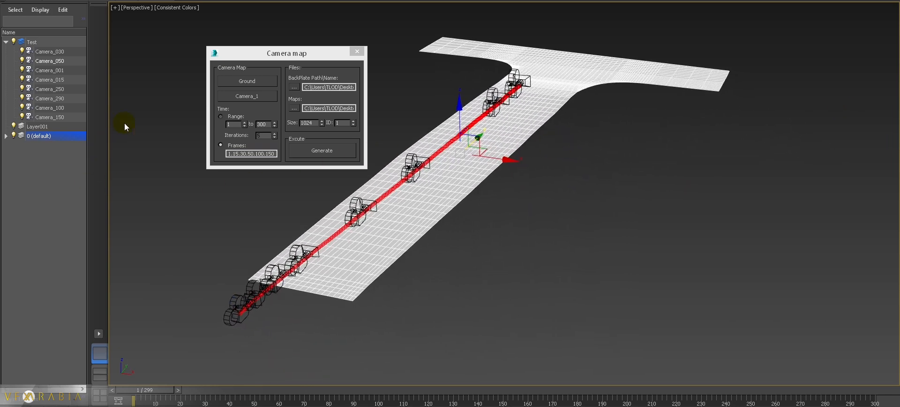
click(236, 267)
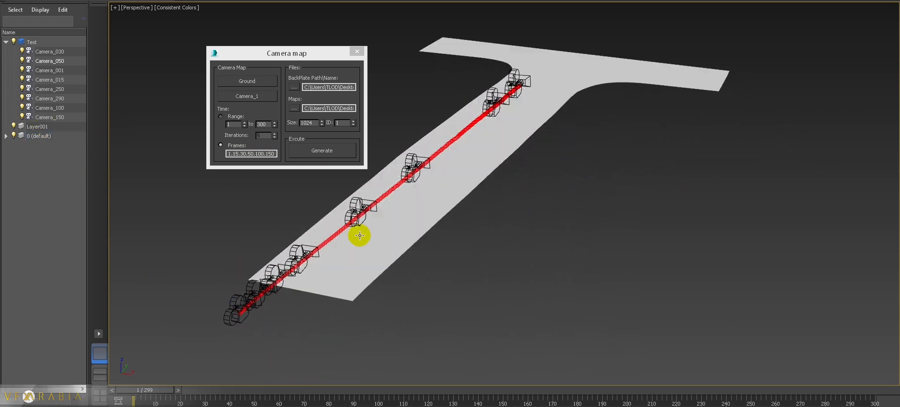
click(366, 238)
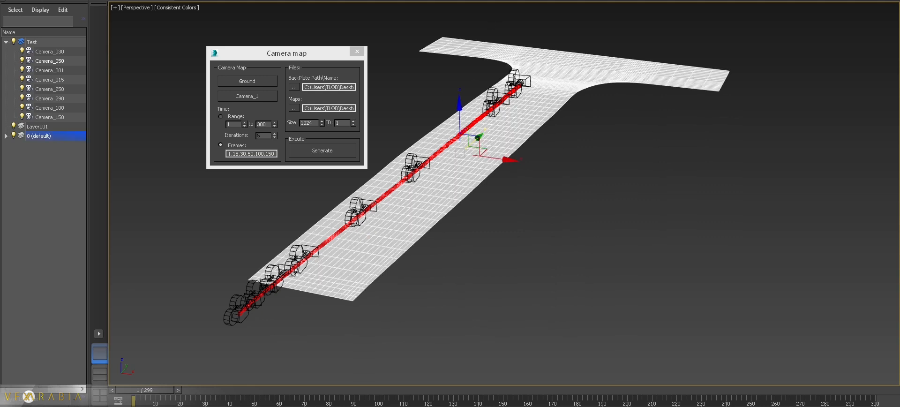
Step: Remove the cameras made from specific frames and generate projection cameras for the range 1 to 300 with 5 iterations
ctrl+click(237, 313)
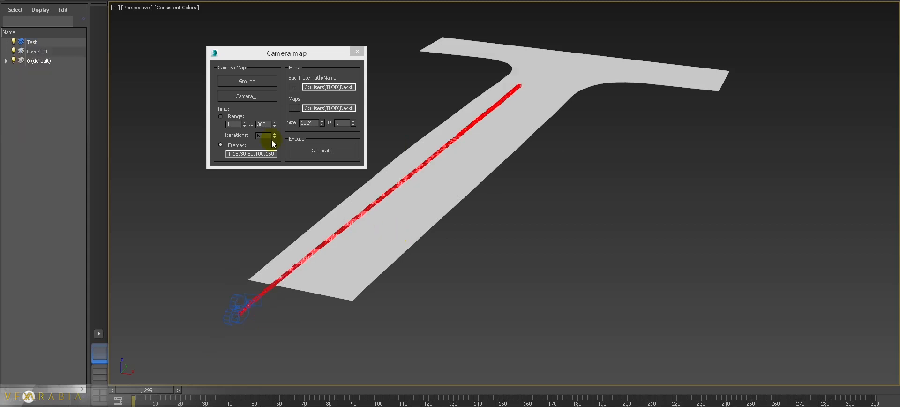
click(222, 117)
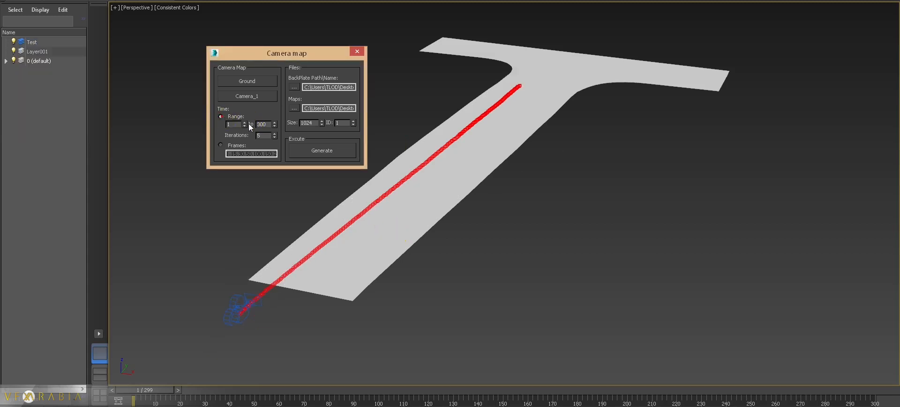
click(321, 150)
click(319, 153)
click(336, 148)
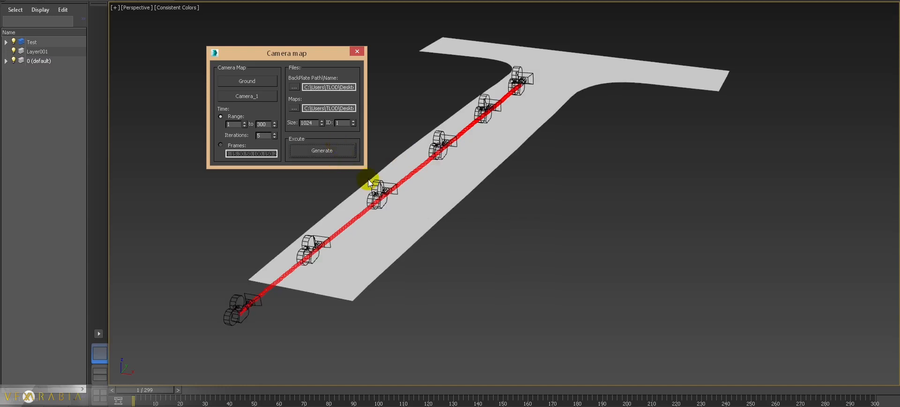
Step: Restore the two-viewport layout with the Camera_1 view uncovered and open the Viewport Canvas
alt+middle_drag(446, 265, 419, 253)
key(alt+w)
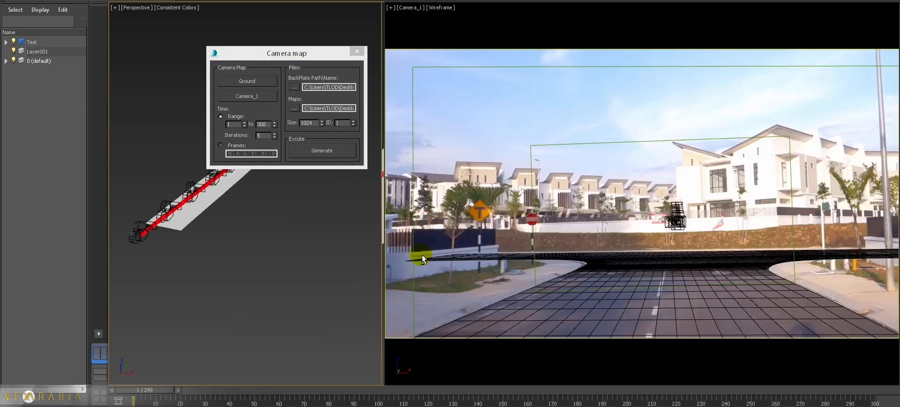
drag(302, 56, 375, 197)
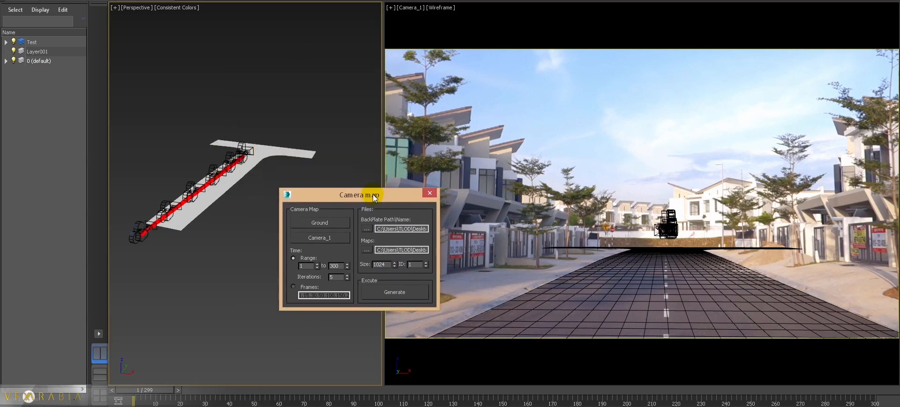
click(170, 247)
click(50, 0)
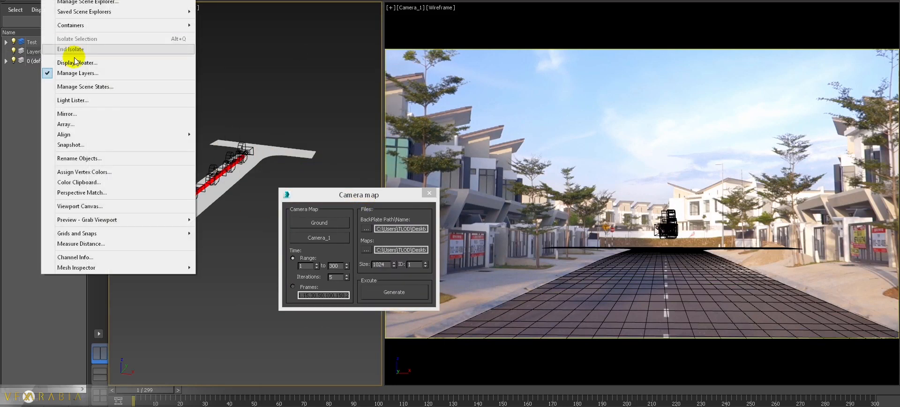
click(86, 206)
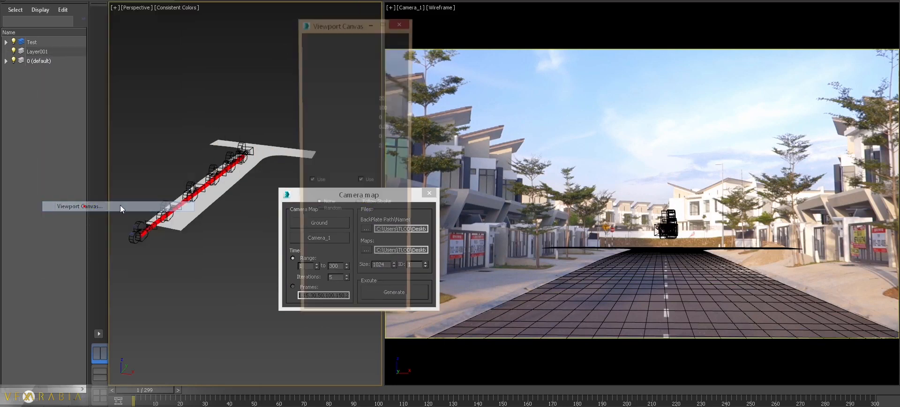
Step: Select the ground mesh and display the Camera_1 viewport in Realistic shading
click(218, 184)
alt+middle_drag(233, 230, 195, 209)
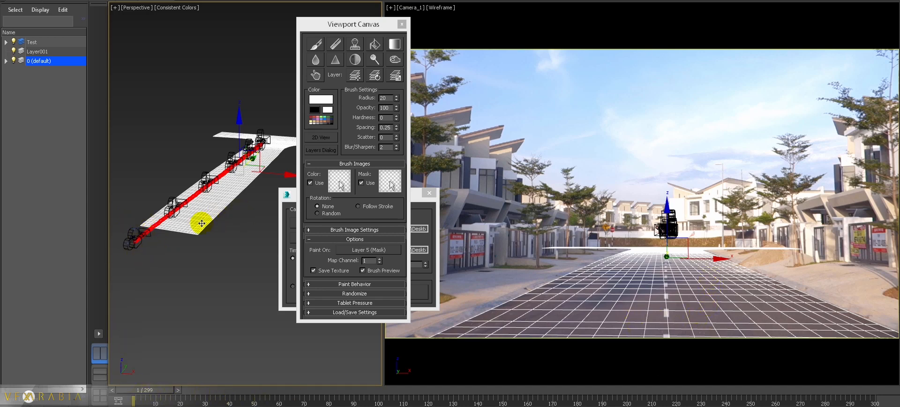
middle_drag(201, 223, 211, 230)
middle_click(597, 214)
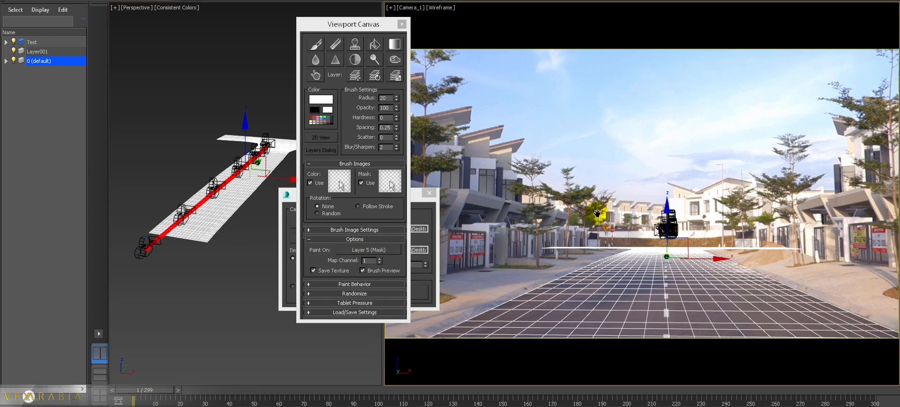
key(F3)
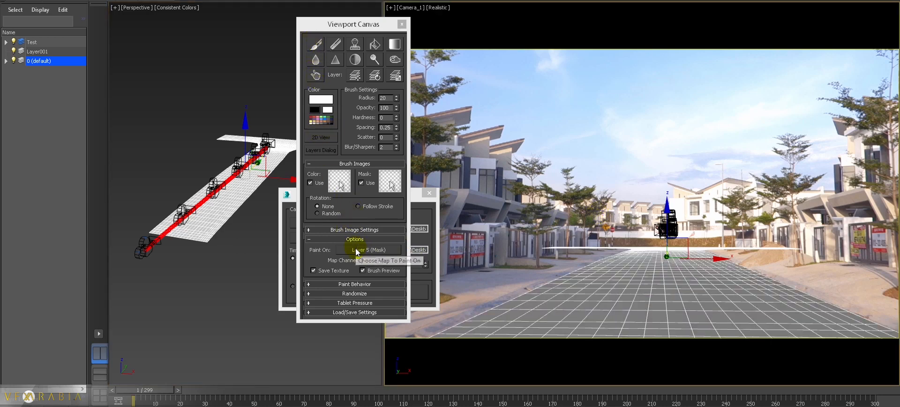
Step: Choose the diffuse composite's Layer 6 (Mask) bitmap, Glenmary_mask_001.jpg, as the map to paint on
click(385, 250)
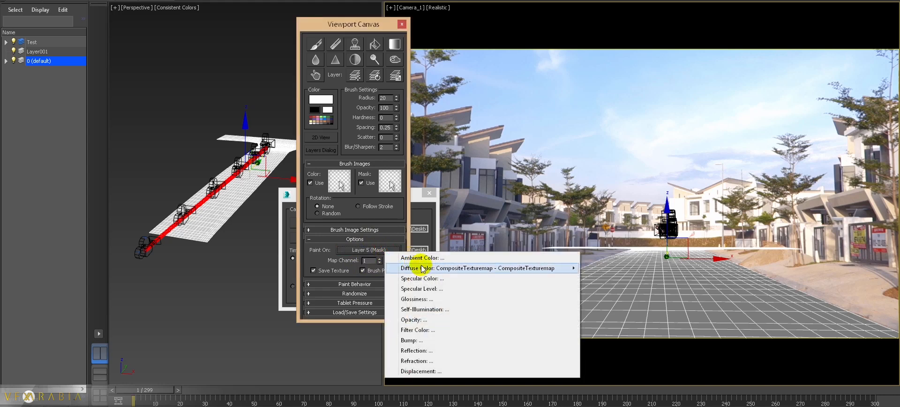
mouse_move(424, 268)
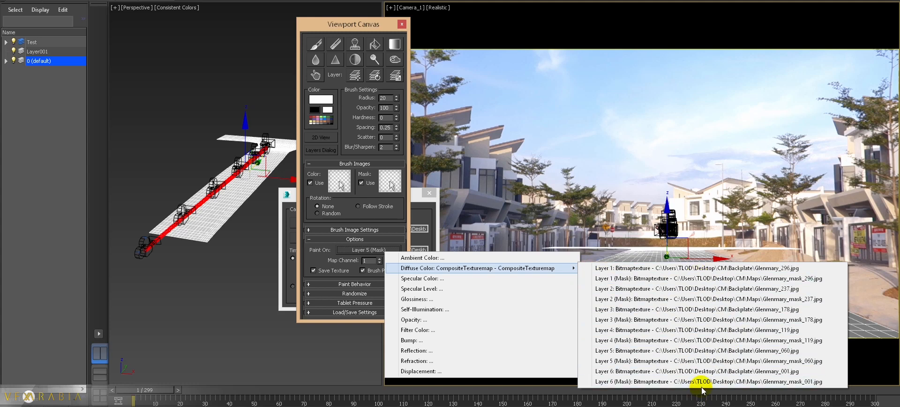
click(726, 381)
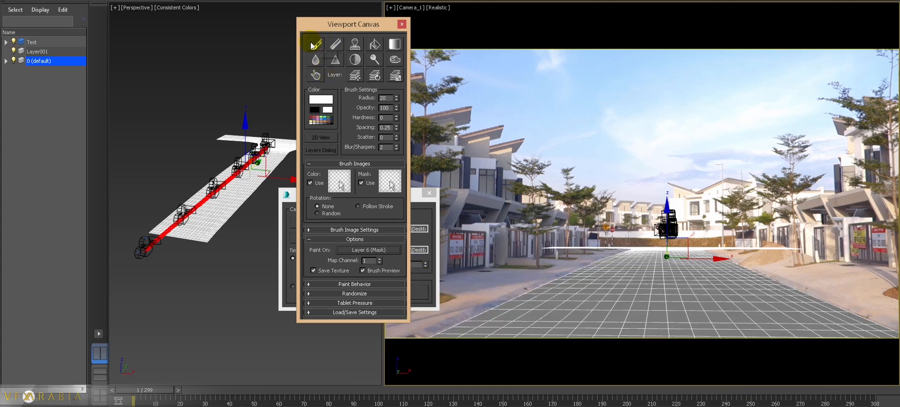
Step: Paint the near end of the road white on the Layer 6 mask with the brush
click(374, 44)
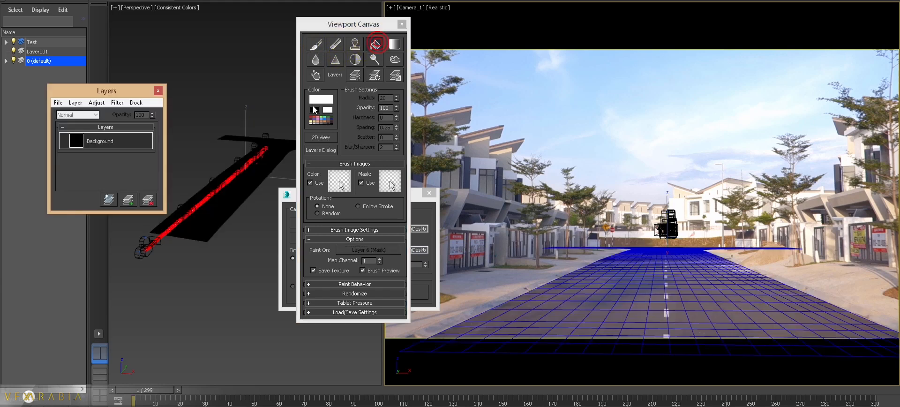
click(315, 109)
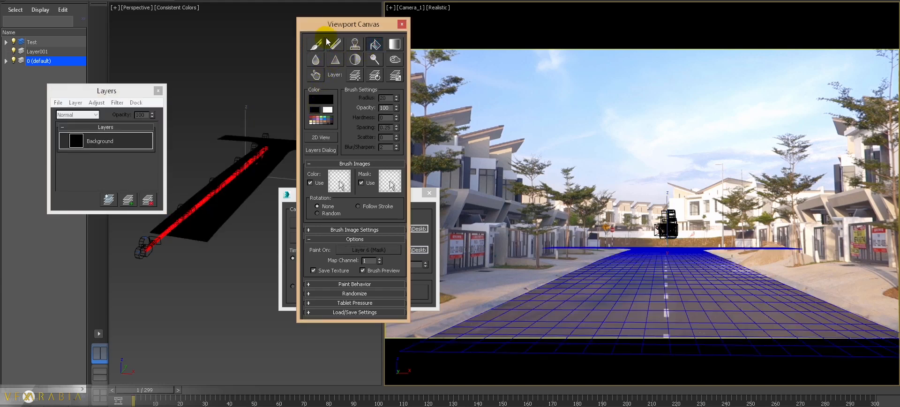
click(327, 109)
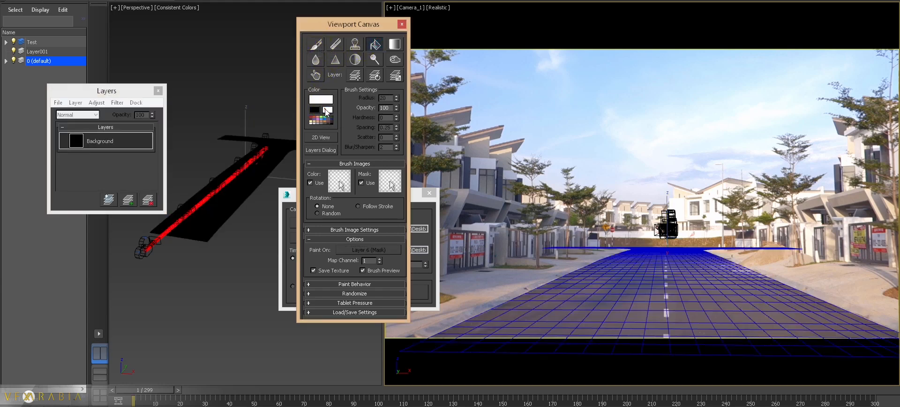
click(321, 47)
mouse_move(191, 247)
alt+middle_down()
mouse_move(201, 258)
mouse_move(168, 265)
mouse_move(176, 279)
alt+middle_up()
mouse_move(184, 304)
mouse_down()
mouse_move(235, 308)
mouse_move(165, 298)
mouse_move(238, 301)
mouse_move(172, 294)
mouse_move(245, 279)
mouse_move(256, 265)
mouse_move(179, 261)
mouse_move(241, 261)
mouse_up()
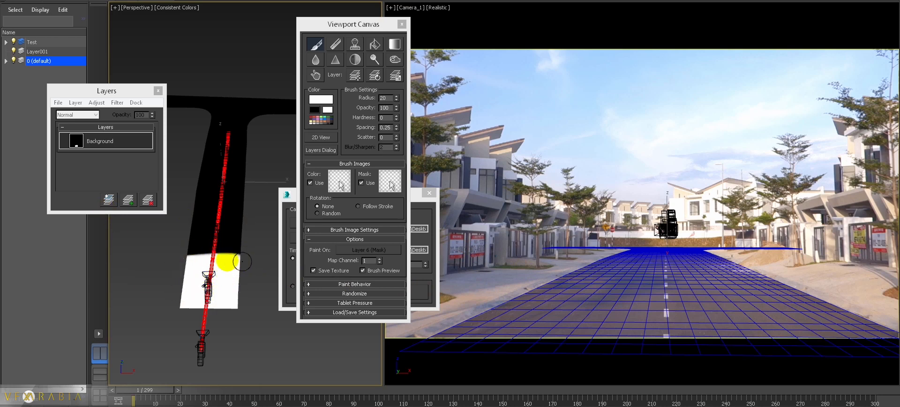
Step: Show the scene through Camera_060 in the camera viewport with the painted mask shaded on the ground
key(c)
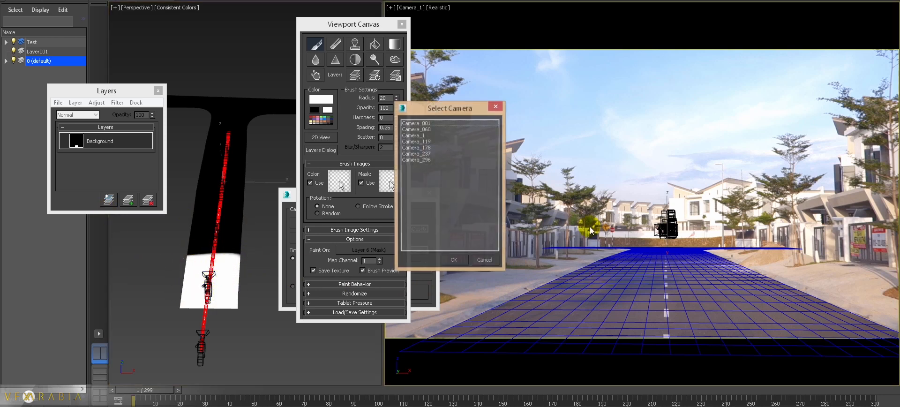
double_click(418, 127)
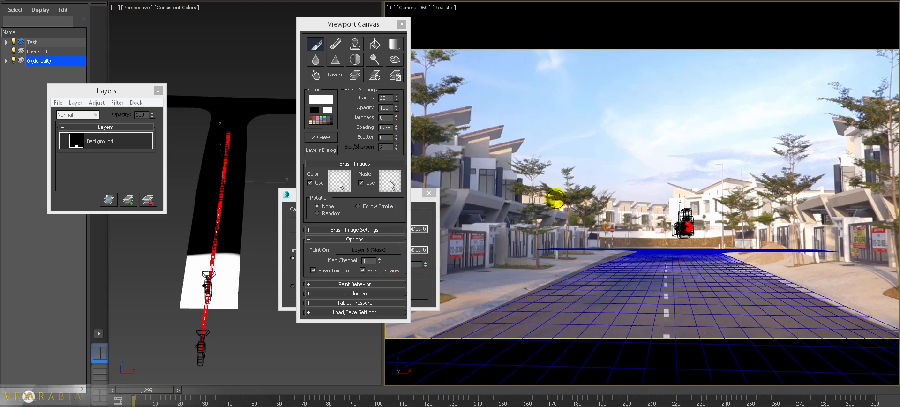
click(555, 199)
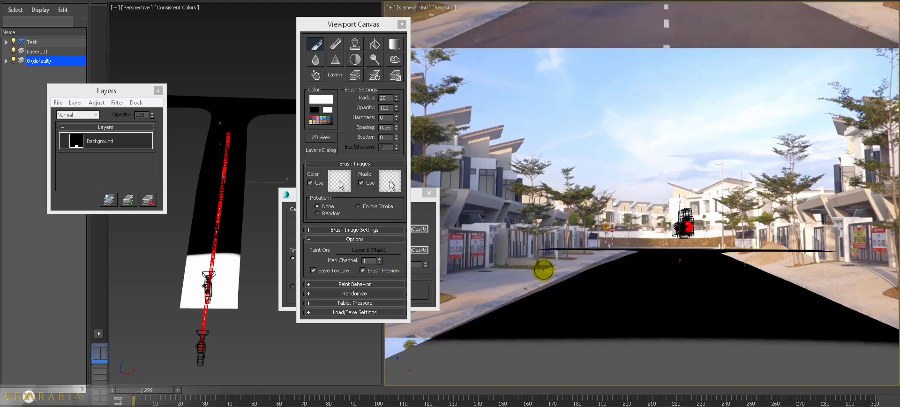
key(F3)
key(F3)
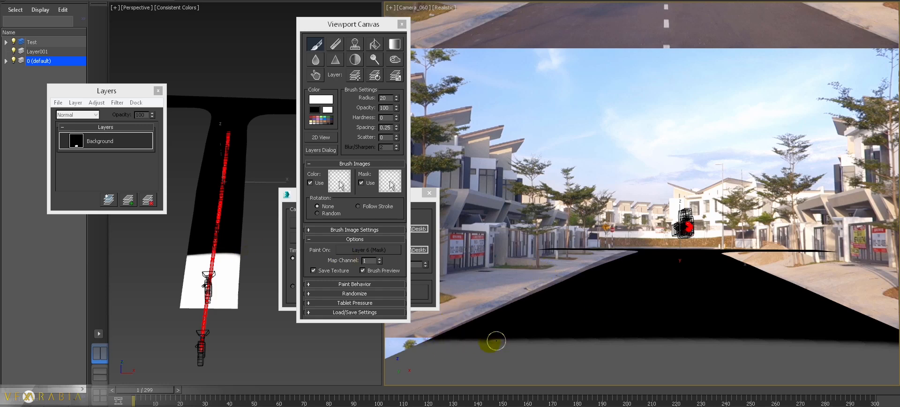
Step: Extend the white area of the Layer 6 mask farther along the road and finish painting
mouse_move(190, 274)
alt+middle_down()
mouse_move(192, 301)
mouse_move(153, 309)
alt+middle_up()
mouse_move(165, 281)
mouse_down()
mouse_move(226, 286)
mouse_move(247, 277)
mouse_move(168, 282)
mouse_up()
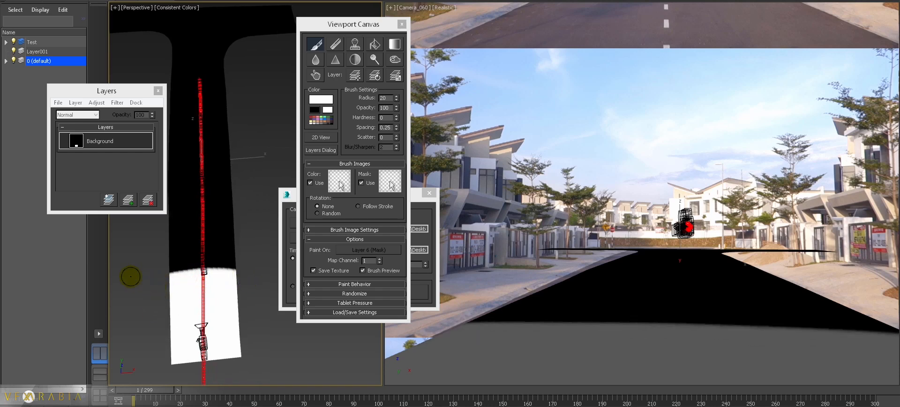
right_click(131, 277)
Step: Show the safe frame in the Perspective viewport around the near end of the selected ground
alt+middle_drag(219, 294, 217, 187)
key(shift+f)
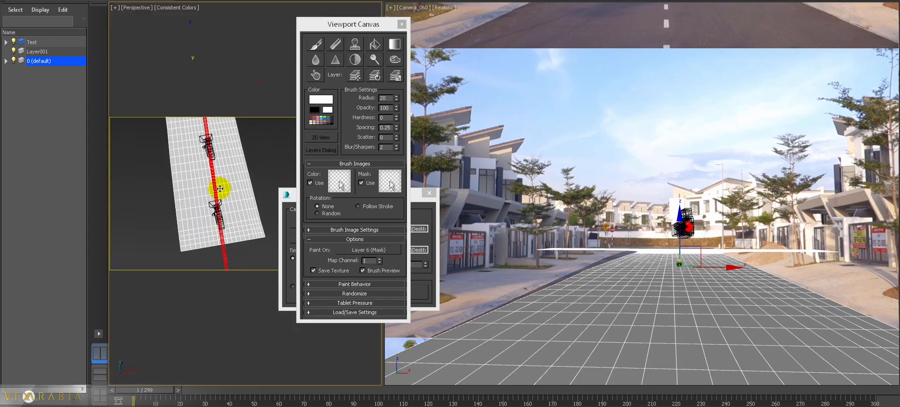
key(shift+w)
click(275, 161)
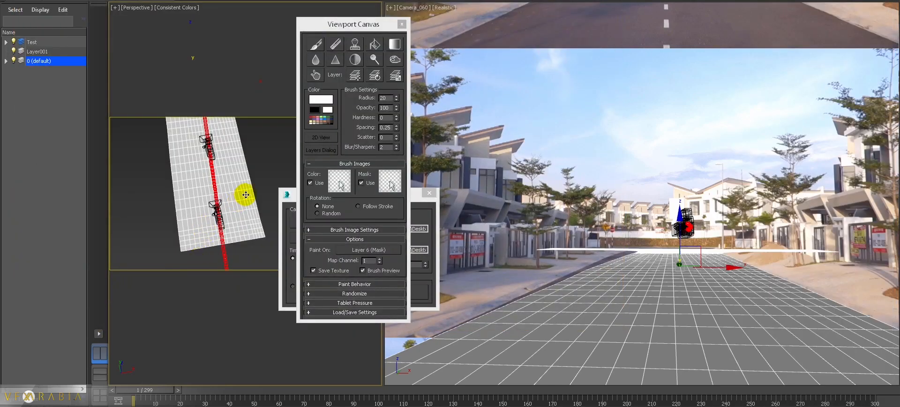
click(255, 179)
click(237, 179)
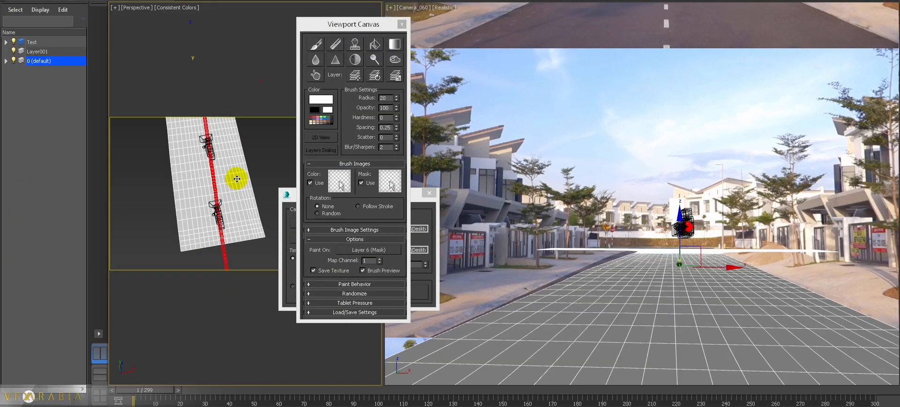
Step: Set the ground material's self-illumination to 100 and bring the composite map's bitmap layers into view
click(391, 184)
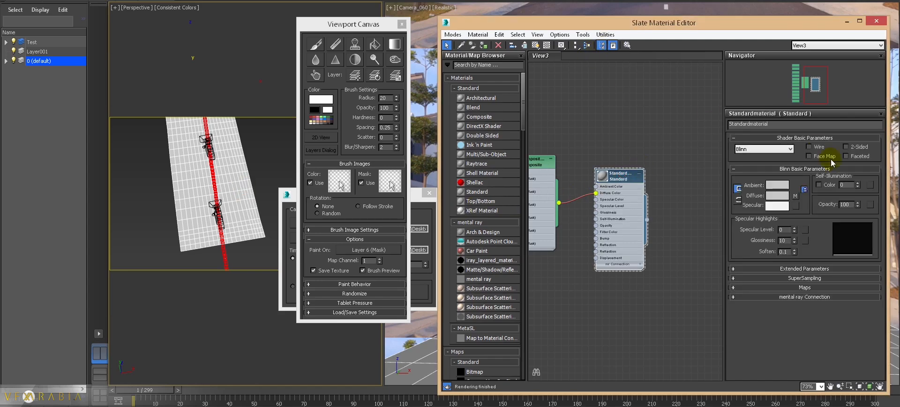
drag(850, 140, 845, 111)
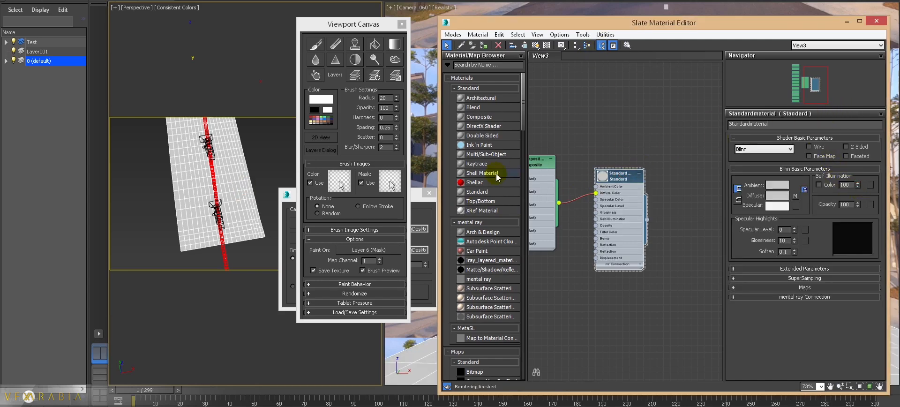
middle_drag(187, 181, 161, 182)
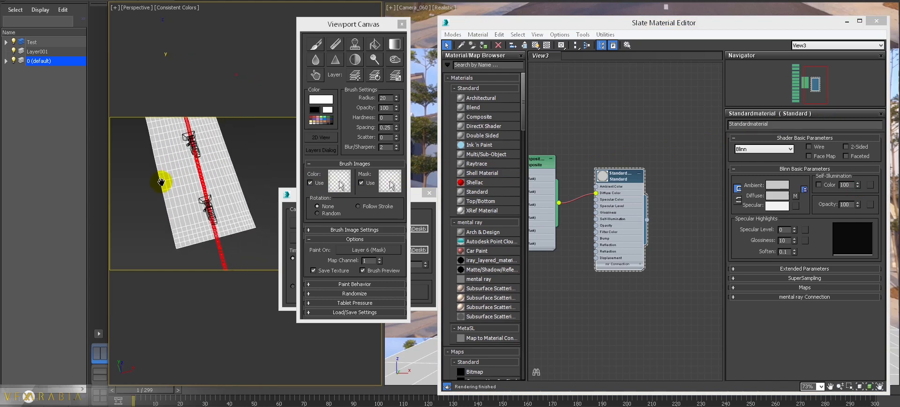
middle_drag(548, 133, 640, 107)
middle_drag(622, 320, 629, 279)
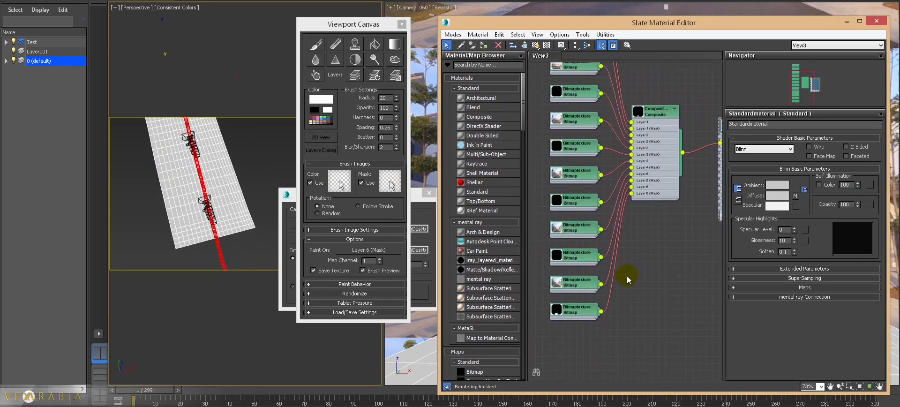
Step: Enlarge the last mask bitmap's preview, then turn off the environment map and render the Perspective view of the ground
click(557, 311)
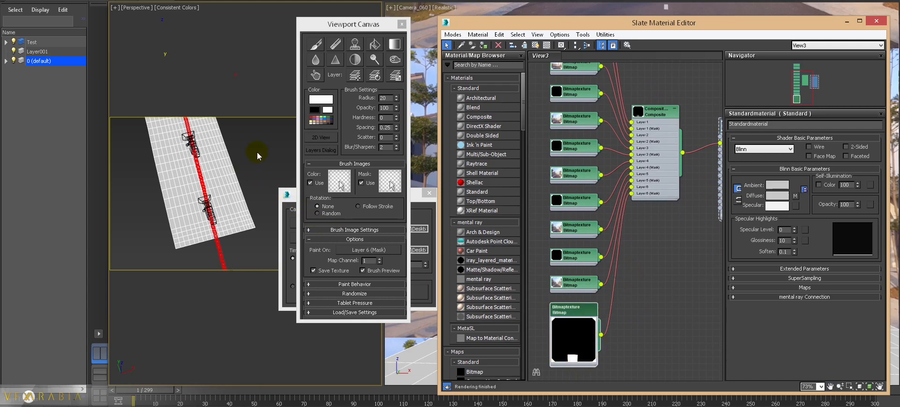
key(8)
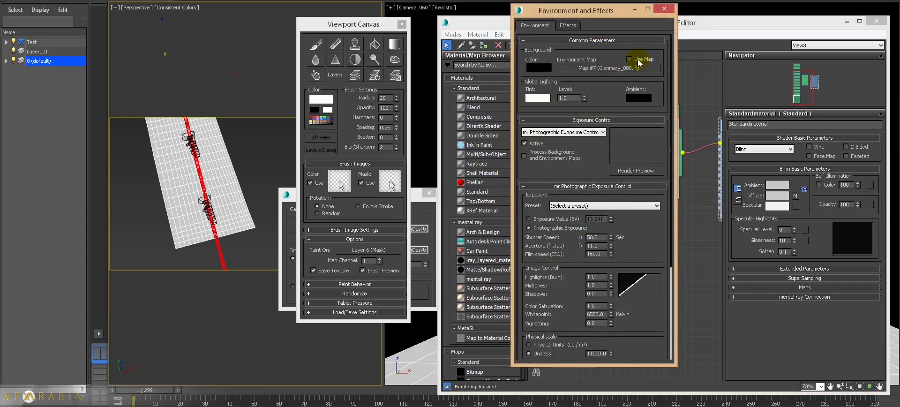
key(shift+q)
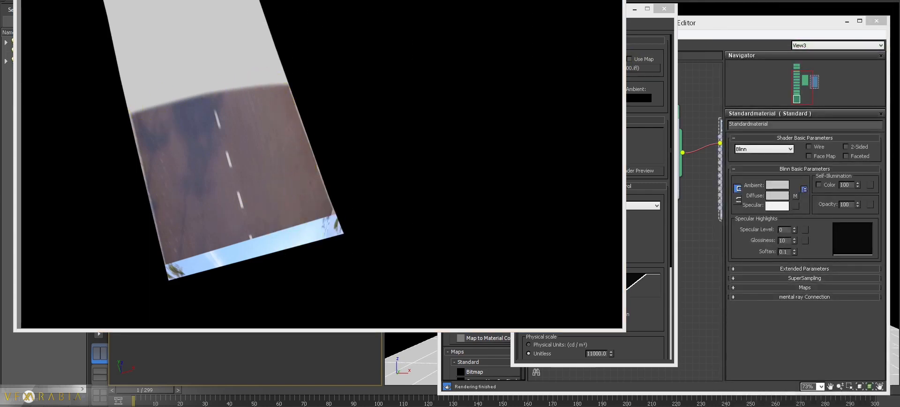
click(613, 1)
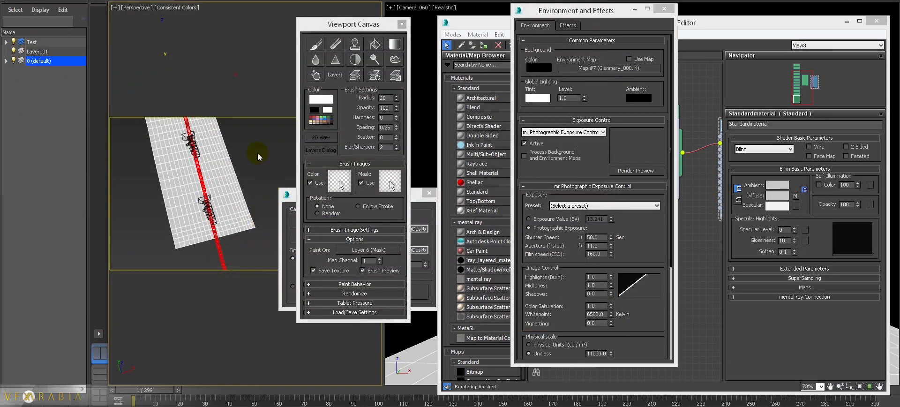
Step: Close the Slate Material Editor, the Camera Mapping script dialog and the Environment and Effects window
click(875, 22)
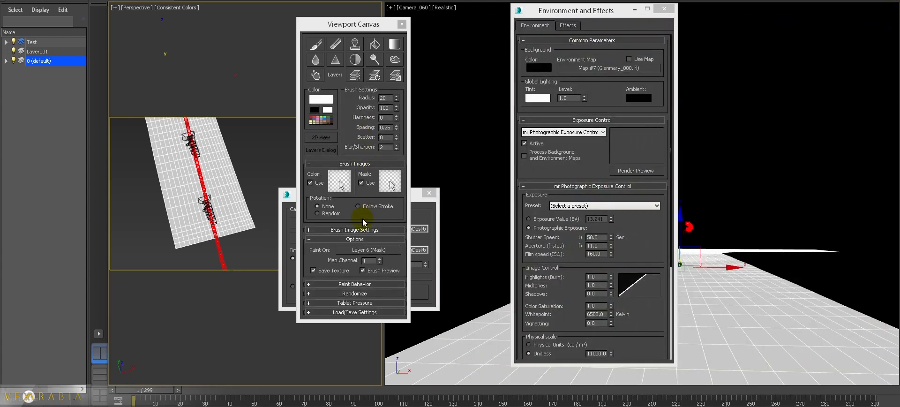
drag(419, 198, 436, 208)
click(446, 203)
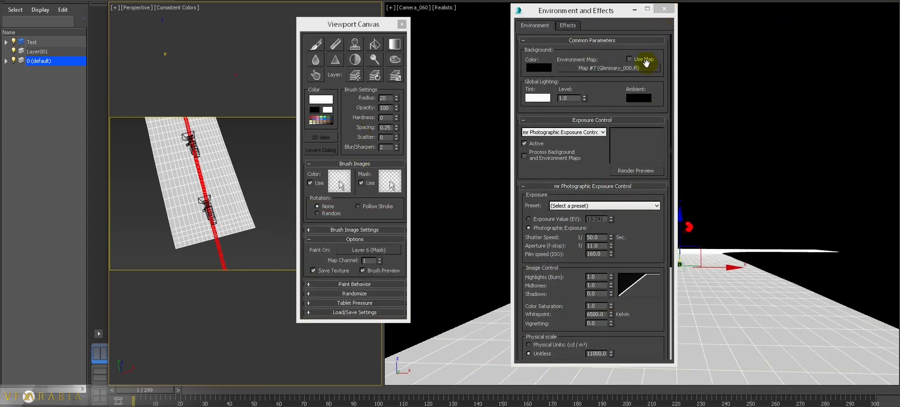
click(665, 8)
Step: Set the Viewport Canvas paint target to the composite map's Layer 5 mask, Glenmary_mask_060.jpg
click(354, 250)
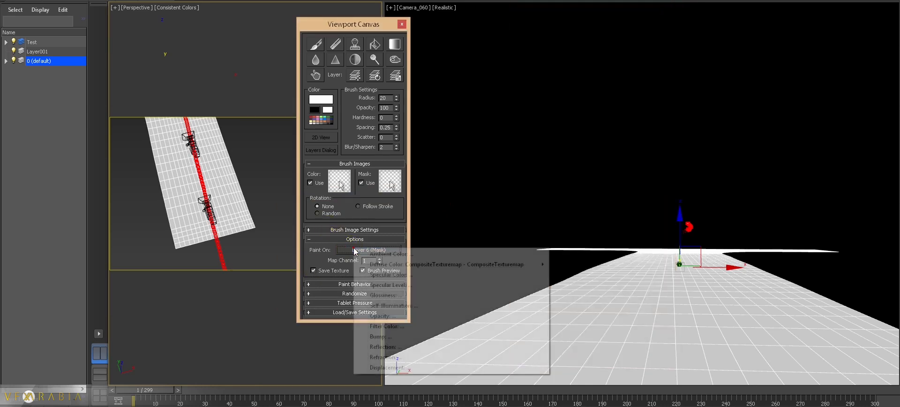
mouse_move(466, 266)
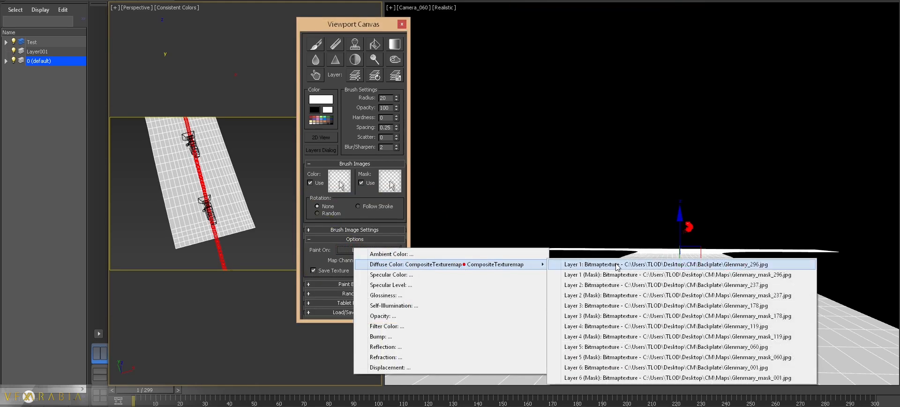
click(777, 358)
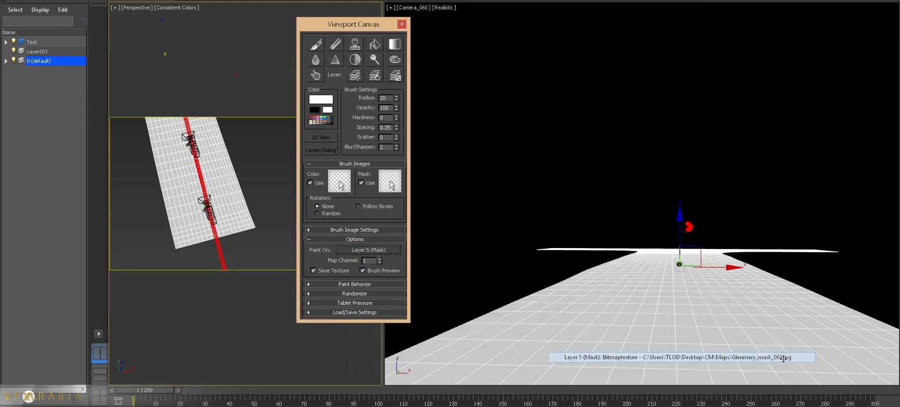
Step: Switch the camera viewport to Camera_119 and back to Camera_060
click(190, 142)
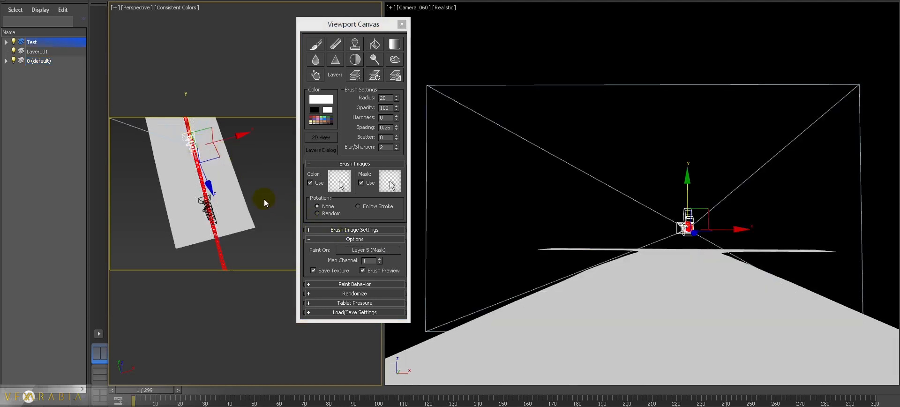
right_click(699, 278)
key(c)
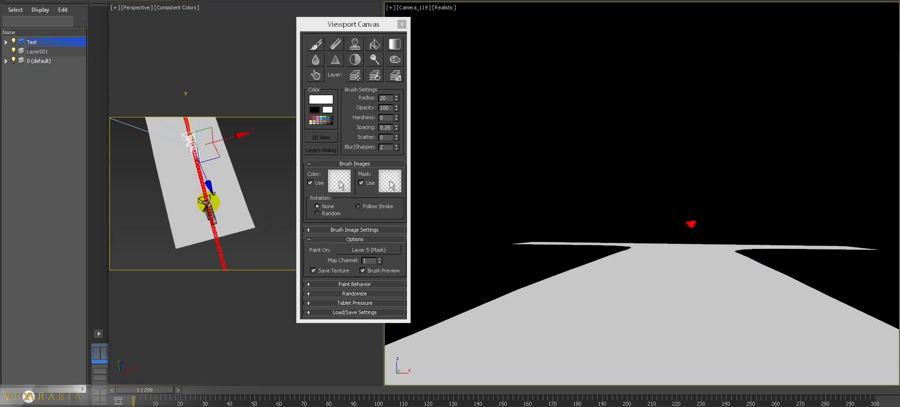
middle_drag(206, 201, 224, 236)
click(224, 239)
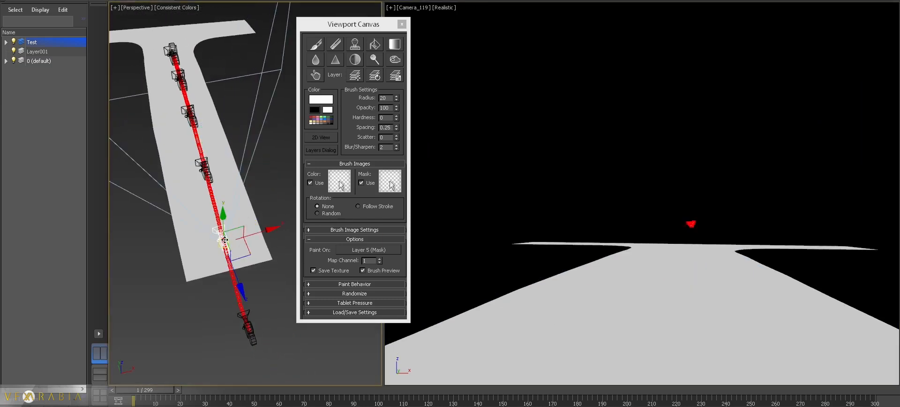
right_click(635, 276)
key(c)
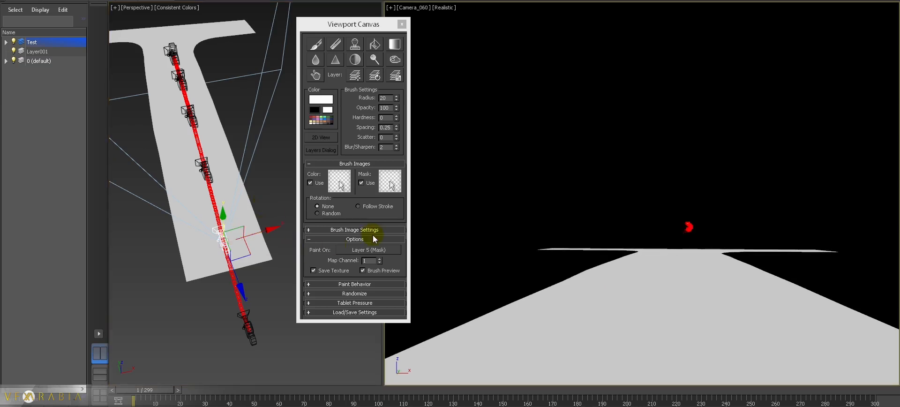
Step: Select the ground and paint white across the near part of the road on the Layer 5 mask with the radius 20 brush
click(315, 44)
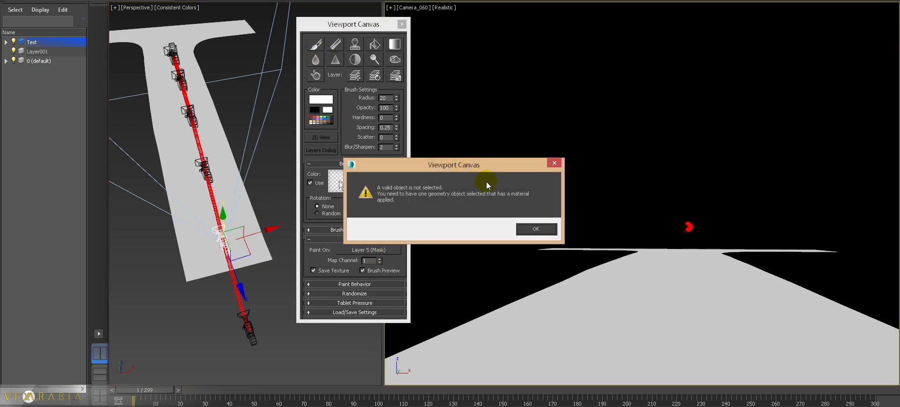
click(534, 230)
click(242, 207)
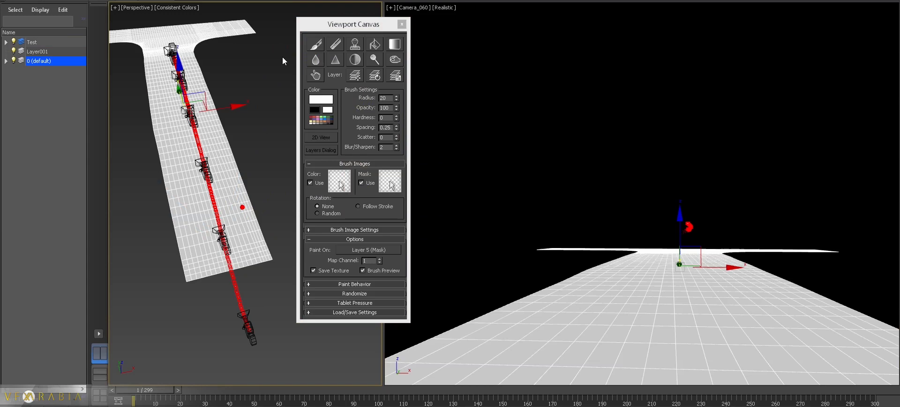
click(321, 44)
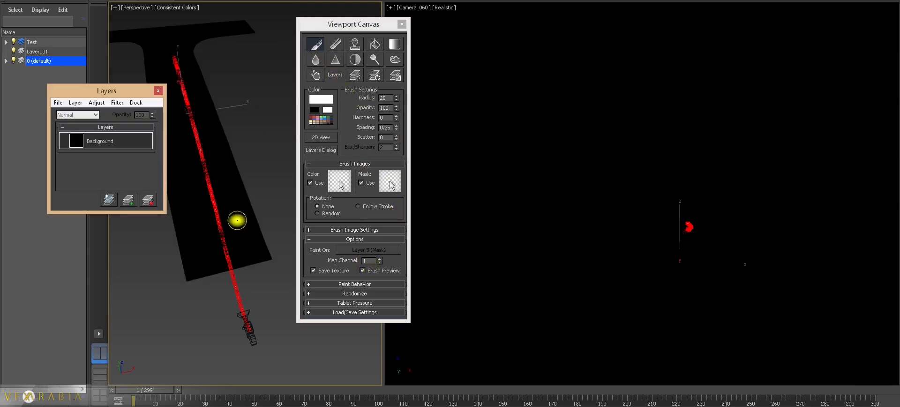
alt+middle_drag(236, 222, 267, 237)
drag(249, 226, 184, 240)
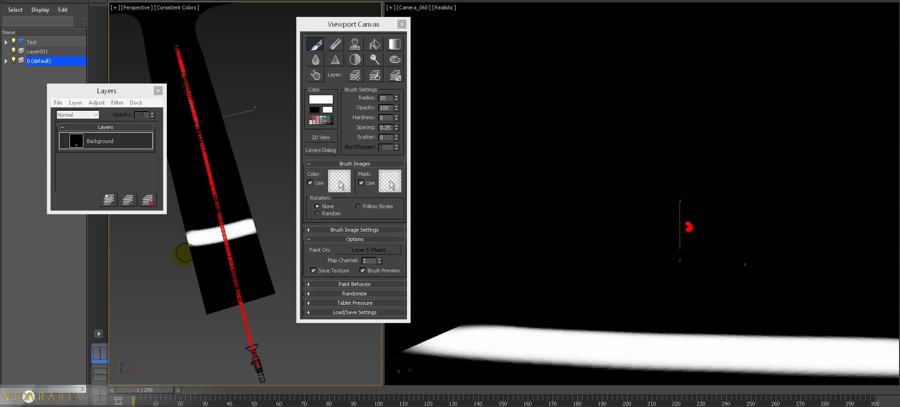
mouse_move(187, 266)
mouse_down()
mouse_move(253, 250)
mouse_move(218, 277)
mouse_move(188, 280)
mouse_up()
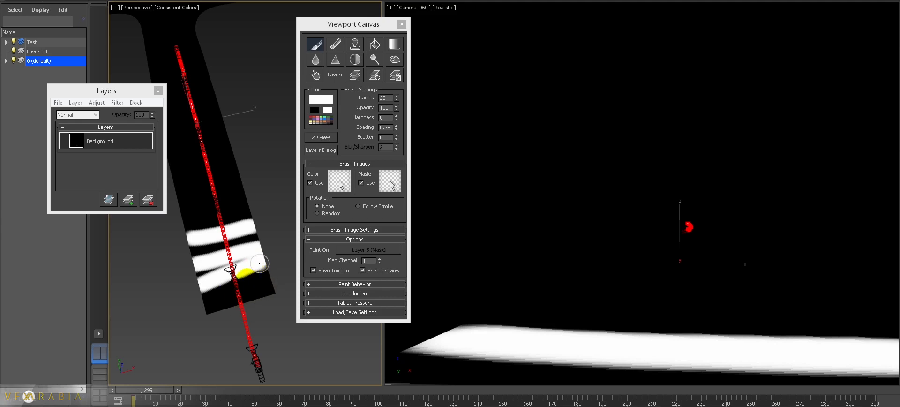
drag(243, 239, 260, 241)
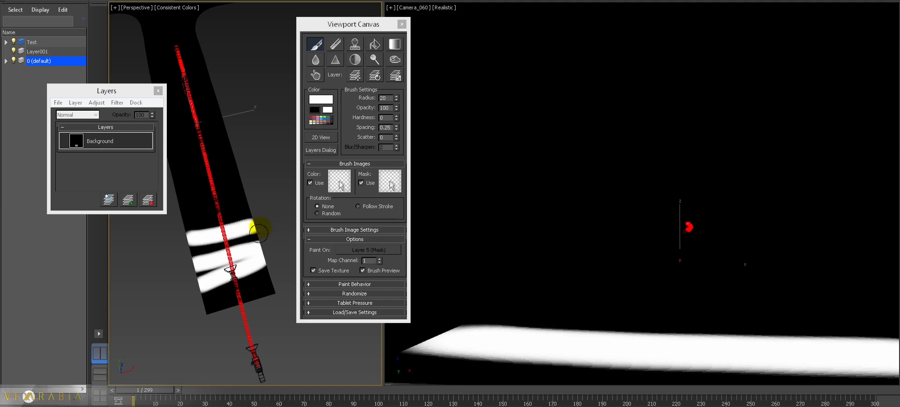
drag(252, 228, 170, 255)
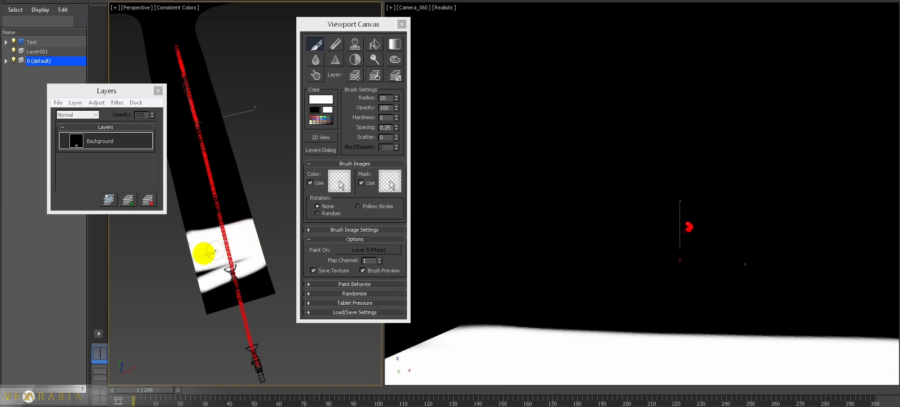
mouse_move(229, 231)
mouse_down()
mouse_move(171, 242)
mouse_move(238, 209)
mouse_move(166, 230)
mouse_move(252, 184)
mouse_up()
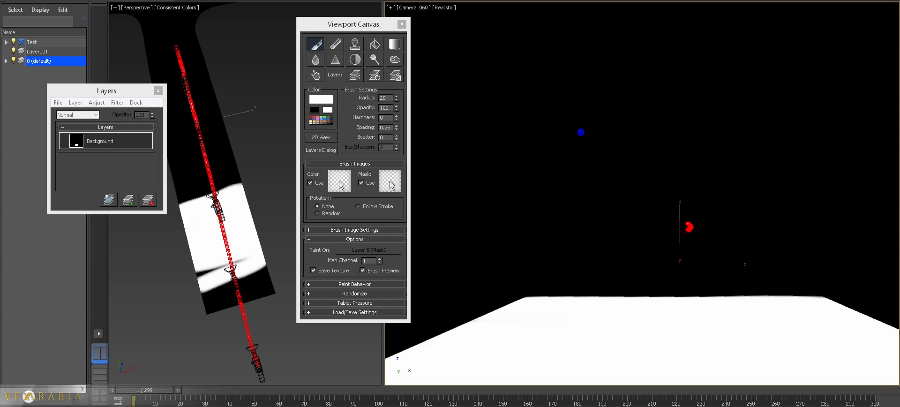
Step: Extend the Layer 5 mask's white area into the foreground of Camera_119, show edged faces in that view and finish painting
key(c)
double_click(428, 142)
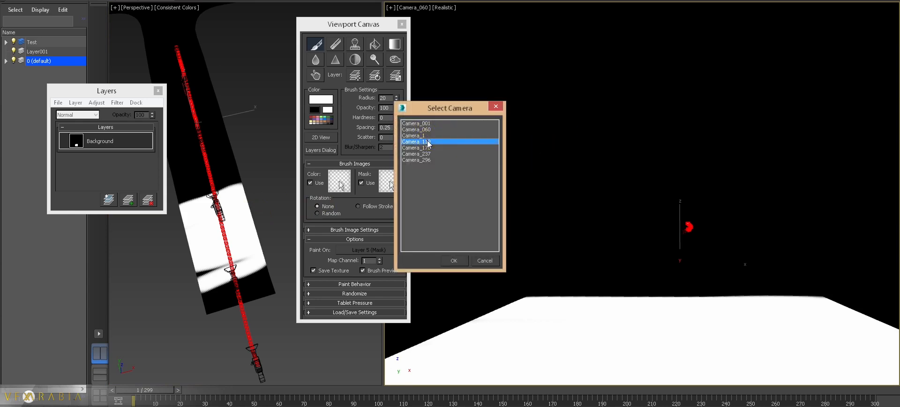
middle_drag(236, 188, 253, 218)
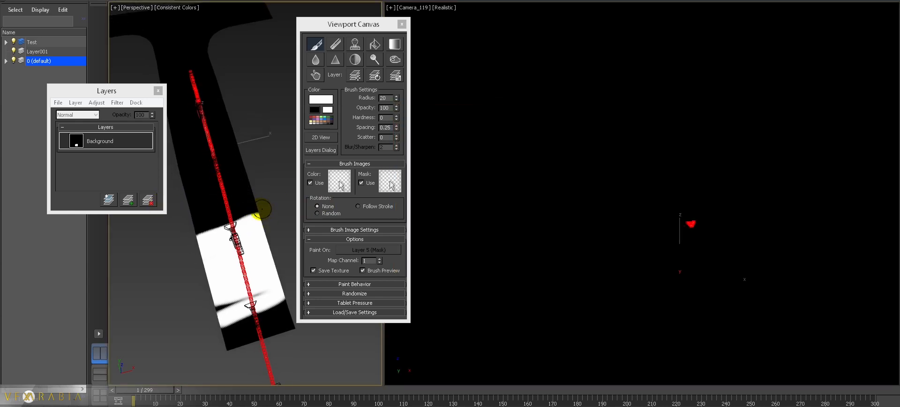
mouse_move(260, 210)
mouse_down()
mouse_move(183, 234)
mouse_move(261, 210)
mouse_move(201, 225)
mouse_move(243, 201)
mouse_move(192, 219)
mouse_move(256, 190)
mouse_up()
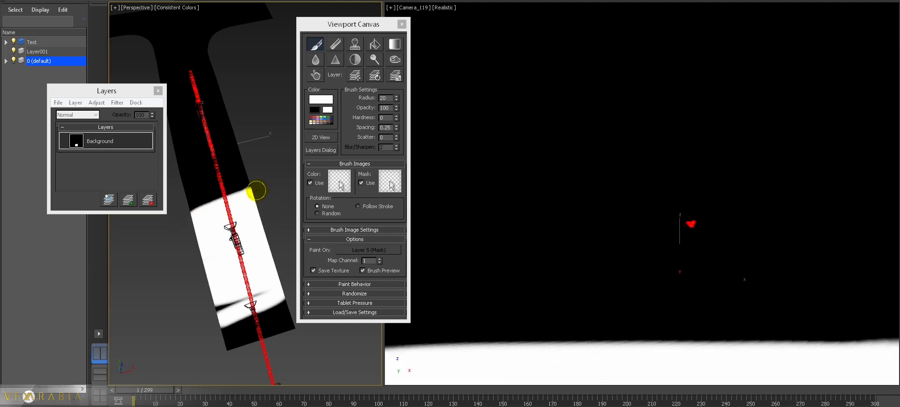
key(F4)
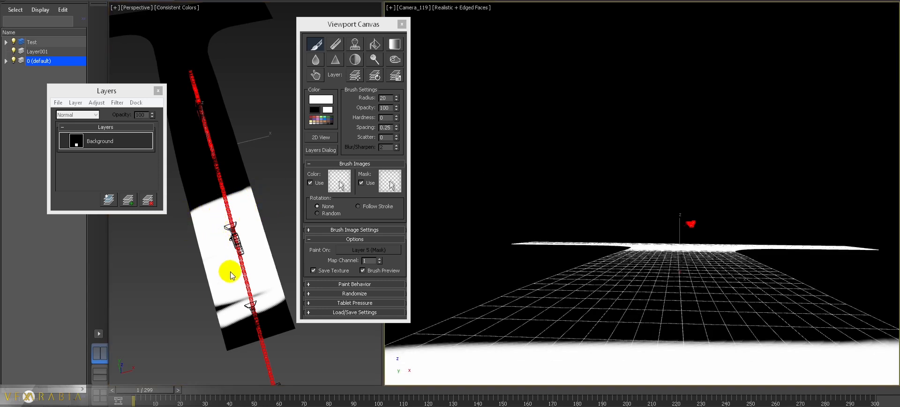
click(174, 245)
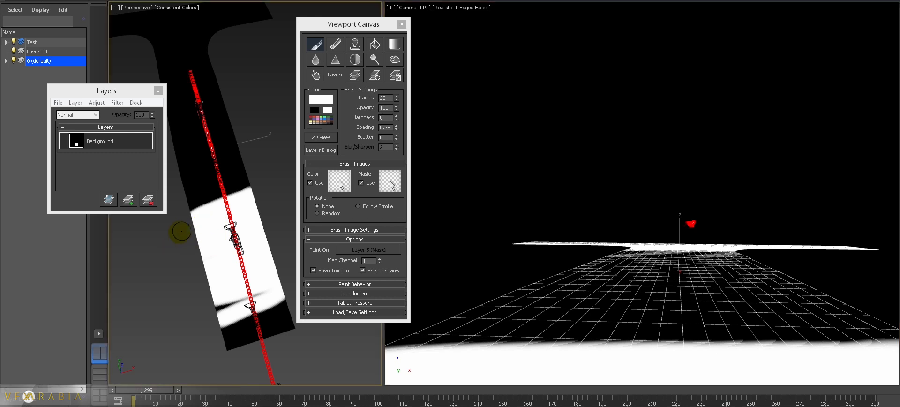
right_click(172, 237)
Step: Set the paint target to Layer 4 (Mask), Glenmary_mask_119.jpg, and paint a white block across the middle of the road
click(362, 254)
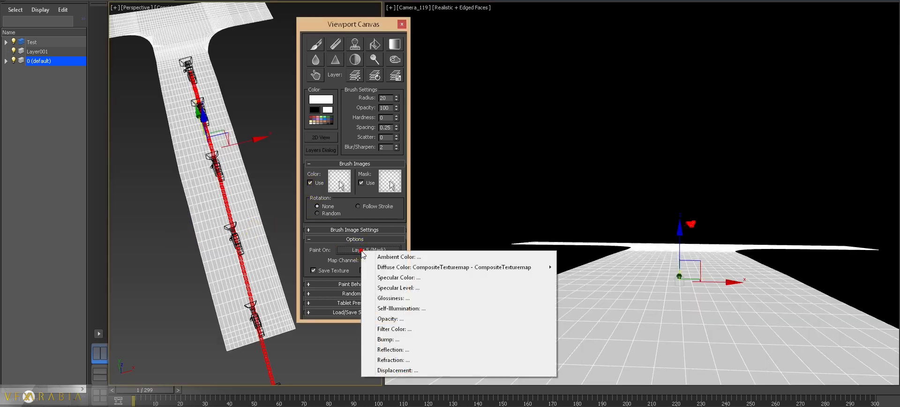
mouse_move(500, 270)
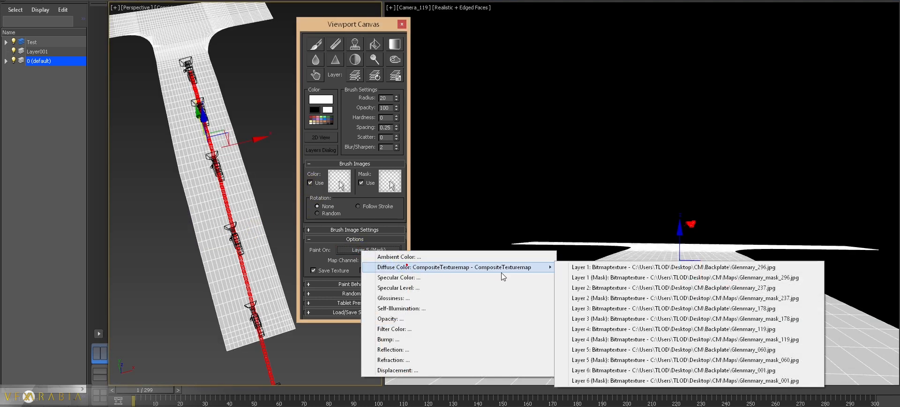
click(795, 340)
mouse_move(198, 177)
alt+middle_down()
mouse_move(197, 220)
mouse_move(207, 225)
alt+middle_up()
click(314, 45)
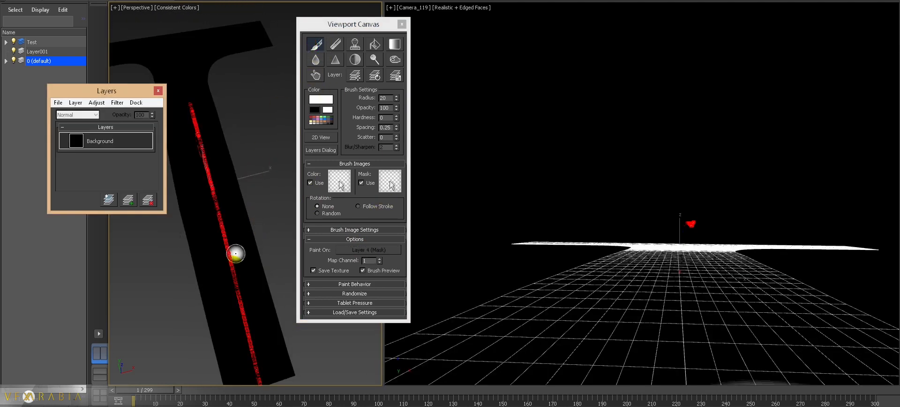
mouse_move(254, 259)
mouse_down()
mouse_move(190, 277)
mouse_move(255, 251)
mouse_move(227, 258)
mouse_move(225, 231)
mouse_move(195, 244)
mouse_move(251, 215)
mouse_move(184, 231)
mouse_move(251, 201)
mouse_move(192, 227)
mouse_move(234, 205)
mouse_move(197, 207)
mouse_move(243, 187)
mouse_up()
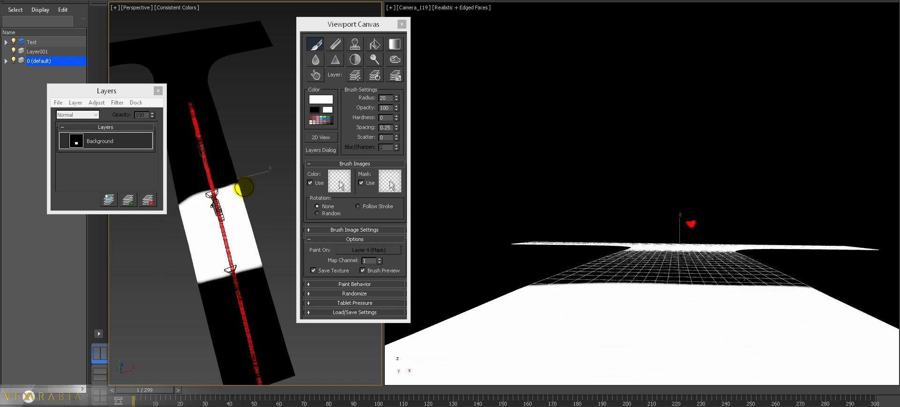
Step: Show Camera_178 in the camera viewport, extend the Layer 4 mask's white area into its foreground and finish painting
key(c)
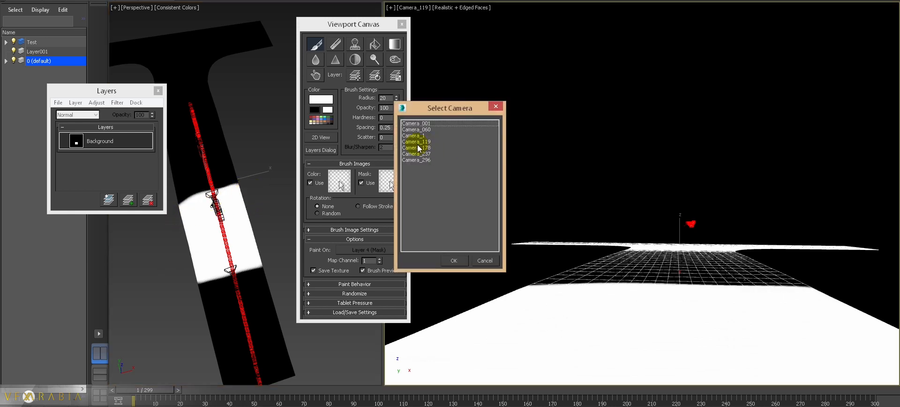
double_click(426, 149)
click(246, 185)
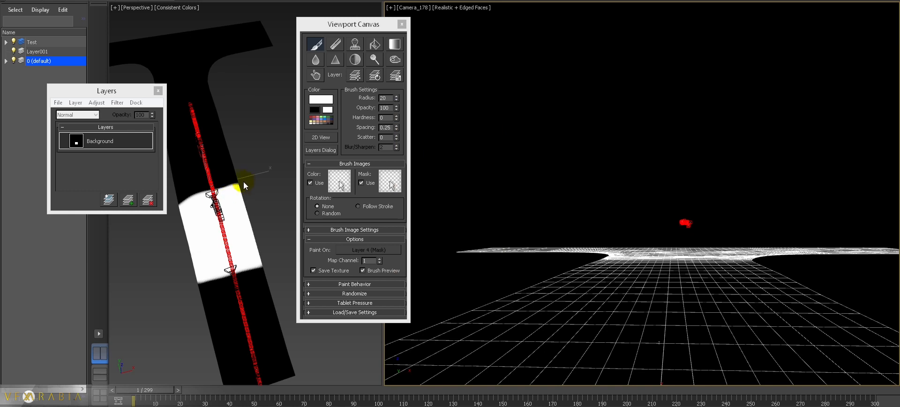
mouse_move(248, 180)
mouse_down()
mouse_move(155, 197)
mouse_move(241, 167)
mouse_up()
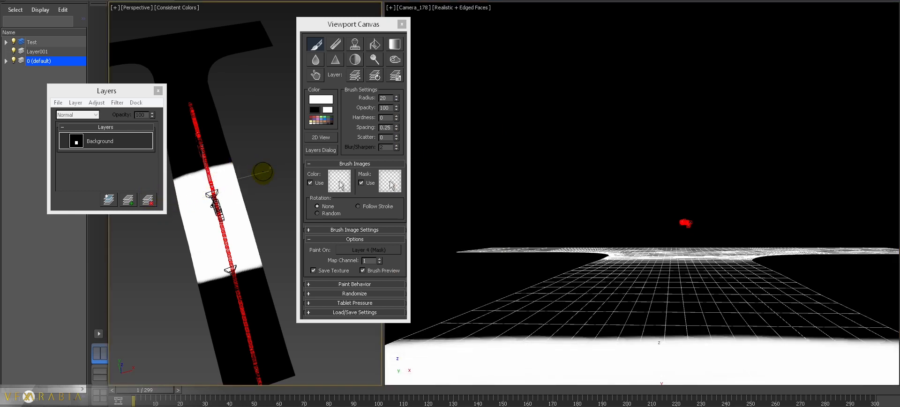
right_click(266, 180)
Step: Show the safe frame in the Perspective viewport around the road and render that view
mouse_move(243, 207)
middle_down()
mouse_move(240, 174)
mouse_move(257, 179)
mouse_move(195, 203)
mouse_move(182, 198)
middle_up()
key(shift+f)
key(shift+q)
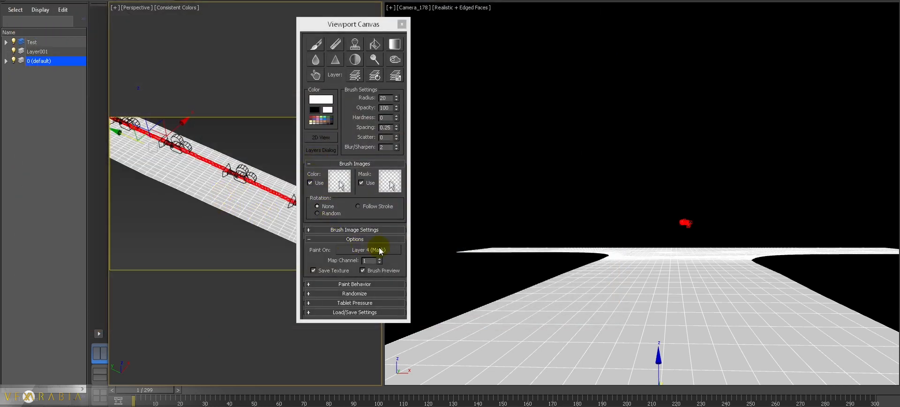
Step: Set the paint target to Layer 5 (Mask), Glenmary_mask_060.jpg, extend its white area across the road, finish painting and render the Perspective view
click(380, 251)
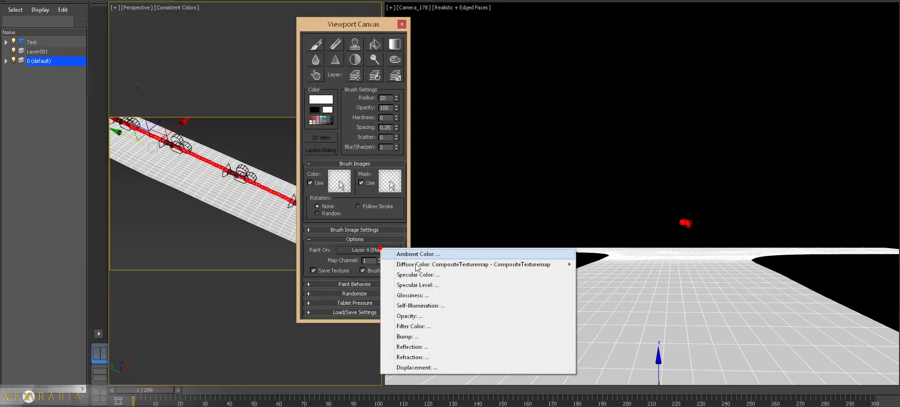
mouse_move(482, 264)
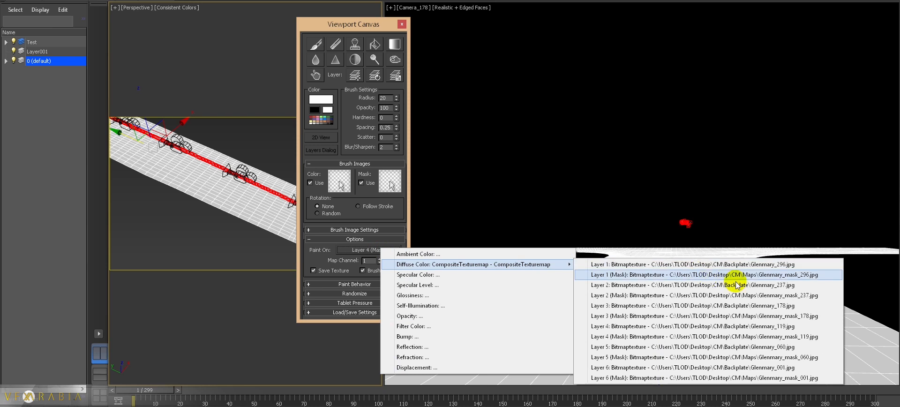
click(826, 360)
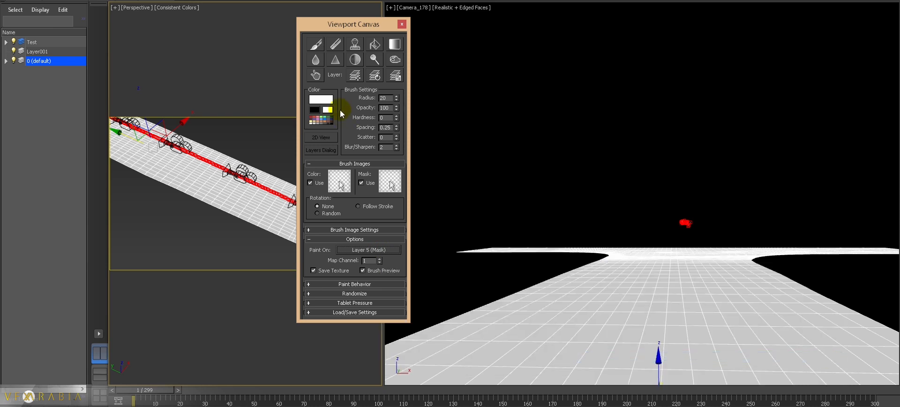
click(315, 44)
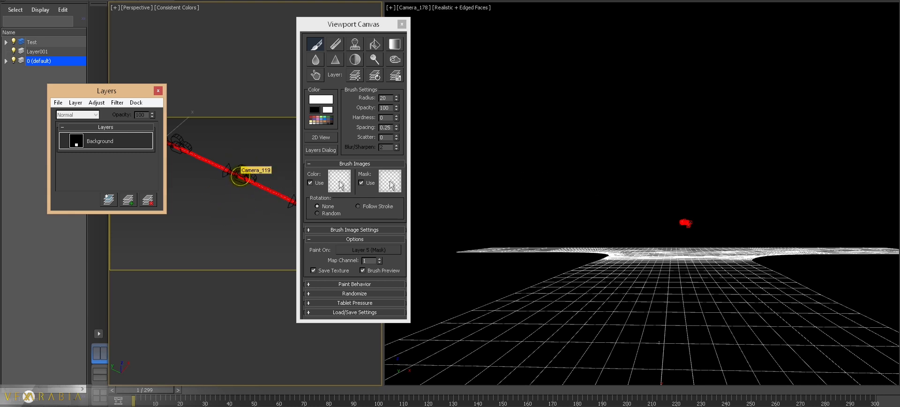
click(241, 176)
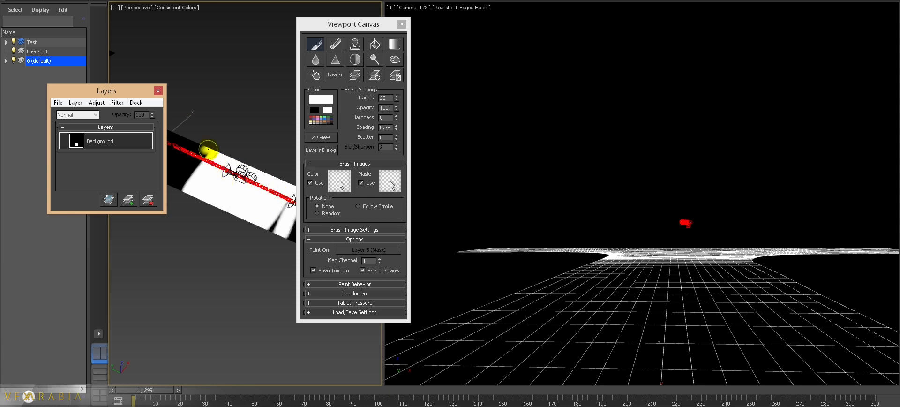
middle_drag(208, 155, 248, 192)
drag(238, 160, 197, 222)
right_click(202, 229)
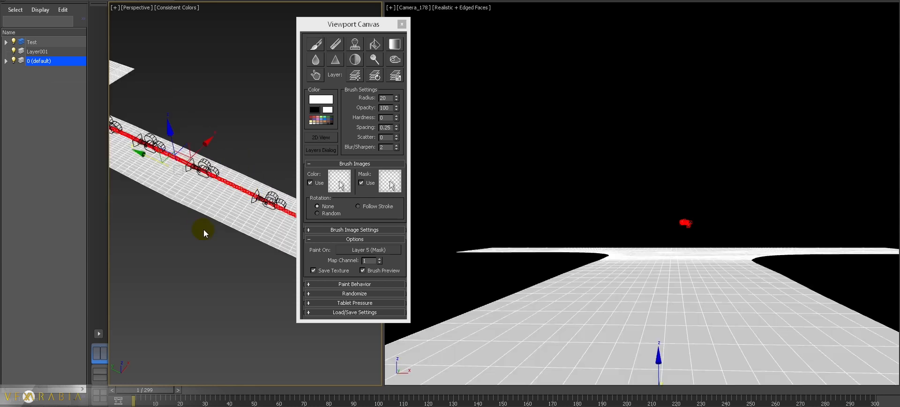
key(shift+q)
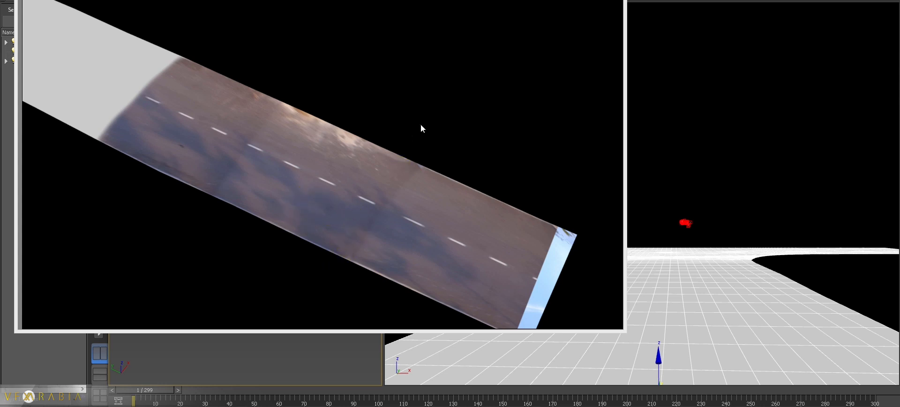
click(614, 1)
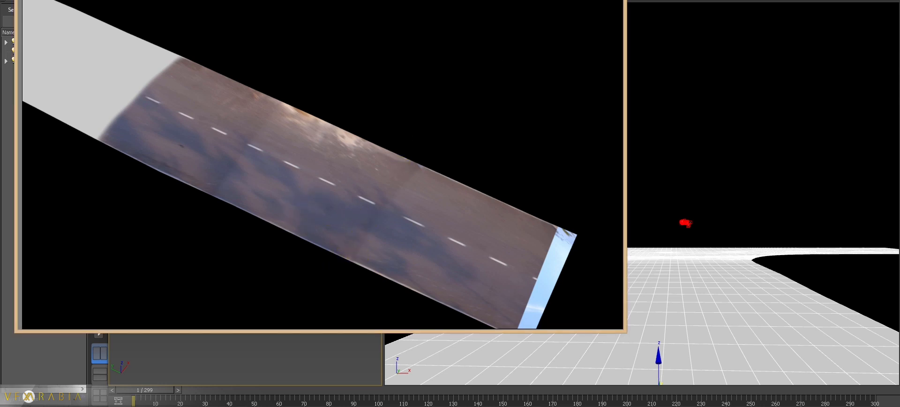
Step: Select the ground in the Perspective viewport and set the paint target to Layer 3 (Mask), Glenmary_mask_178.jpg
alt+middle_drag(222, 134, 214, 178)
click(247, 137)
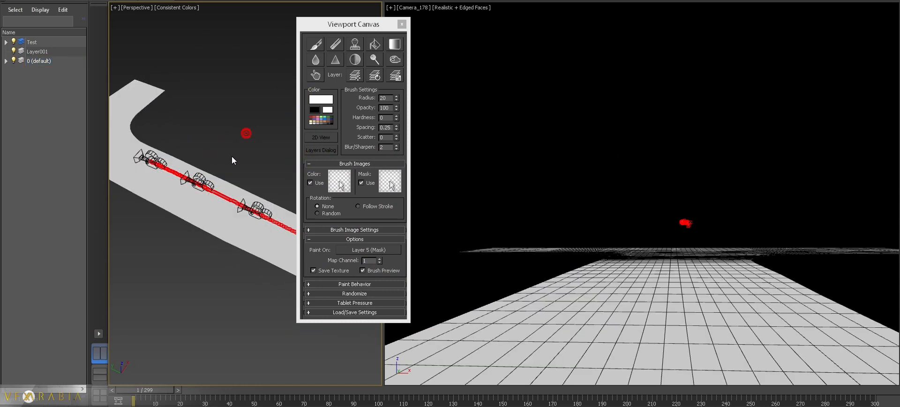
click(202, 184)
click(349, 247)
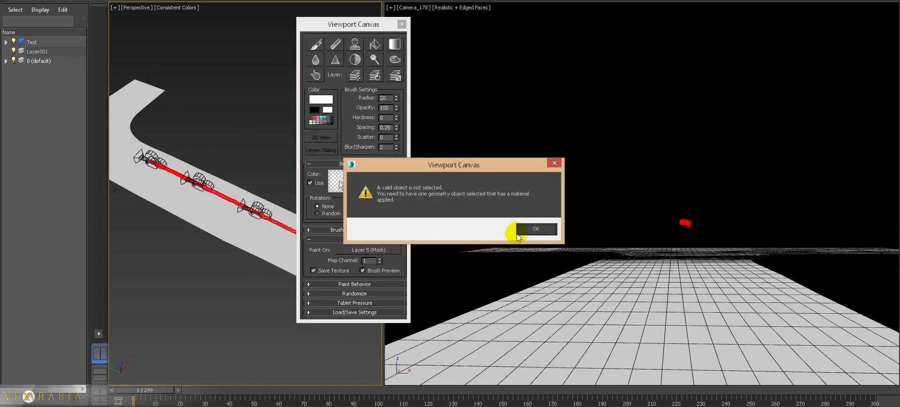
click(521, 228)
click(233, 239)
click(369, 249)
click(490, 270)
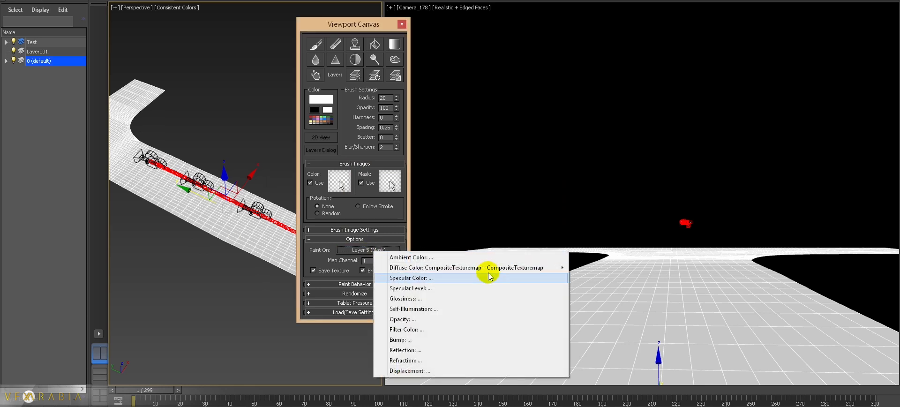
click(732, 319)
click(734, 322)
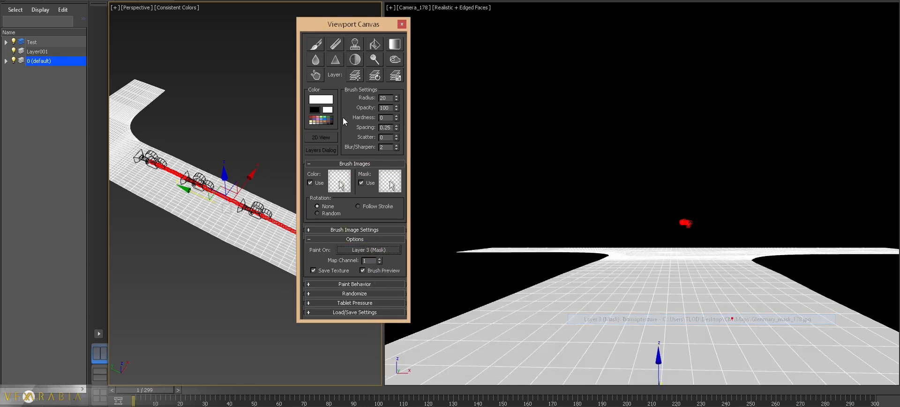
Step: Paint the Layer 3 mask white over the foreground of Camera_178 and across the matching stretch of road in the Perspective viewport
click(316, 44)
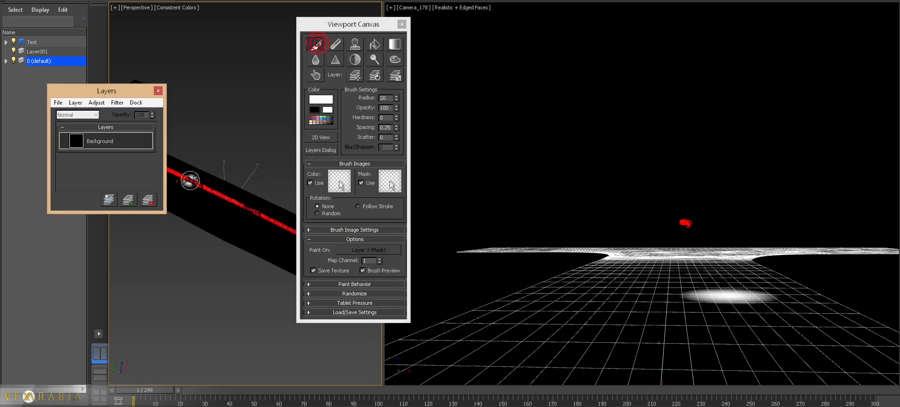
click(556, 261)
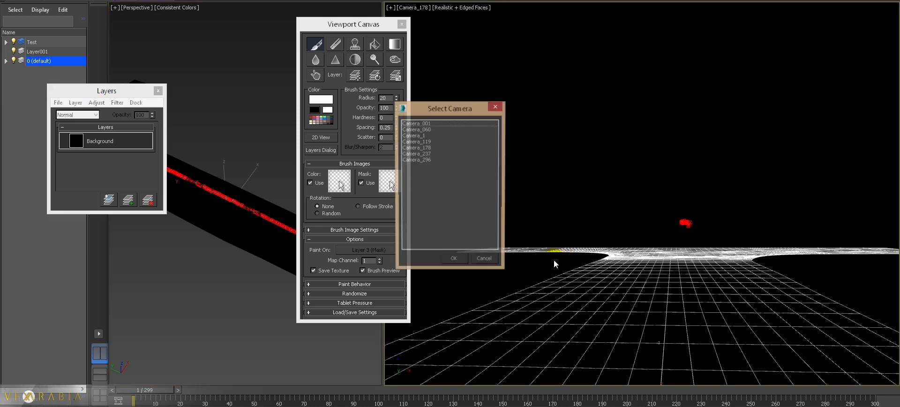
double_click(415, 149)
mouse_move(467, 363)
mouse_down()
mouse_move(586, 360)
mouse_move(488, 368)
mouse_up()
mouse_move(219, 267)
middle_down()
mouse_move(271, 268)
mouse_move(189, 228)
middle_up()
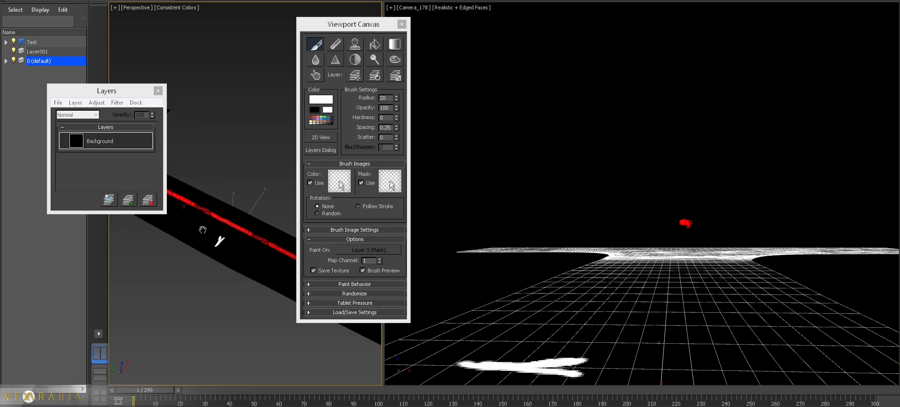
mouse_move(235, 210)
mouse_down()
mouse_move(196, 253)
mouse_move(227, 195)
mouse_move(208, 176)
mouse_move(181, 221)
mouse_move(187, 193)
mouse_move(154, 230)
mouse_up()
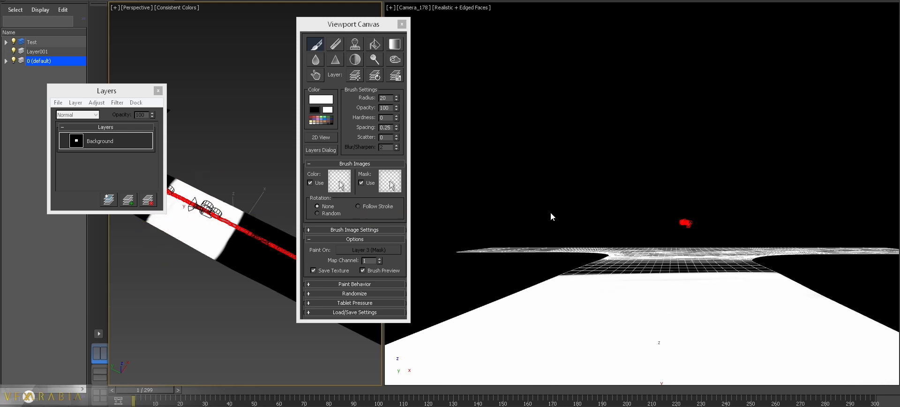
Step: Show Camera_237 in the camera viewport, finish painting the Layer 3 mask and render the Perspective view around the road
key(c)
click(424, 154)
double_click(424, 153)
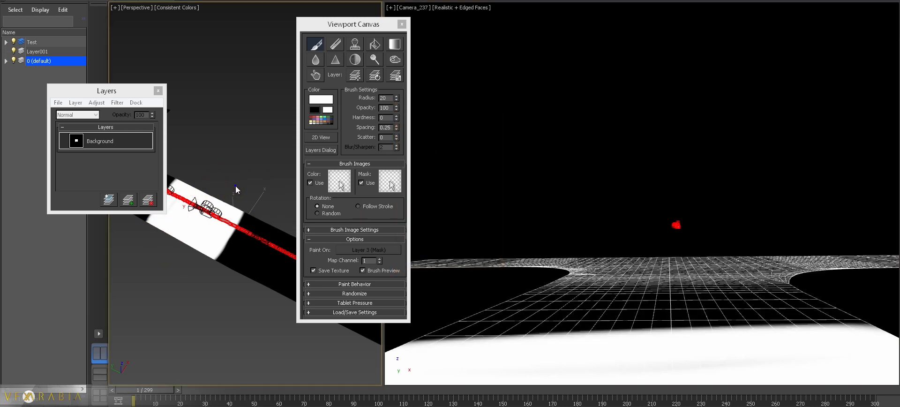
right_click(255, 141)
middle_drag(260, 195, 213, 184)
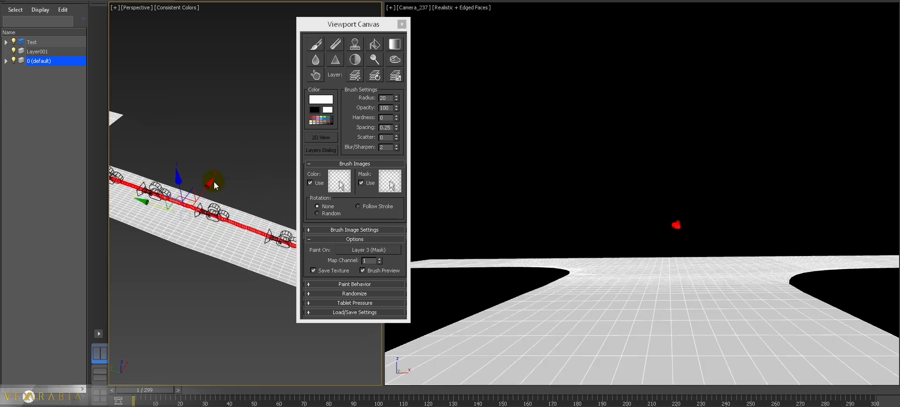
key(shift+q)
Step: Set the paint target to Layer 4 (Mask), Glenmary_mask_119.jpg, touch up its white area, finish painting and render the Perspective view again
click(377, 250)
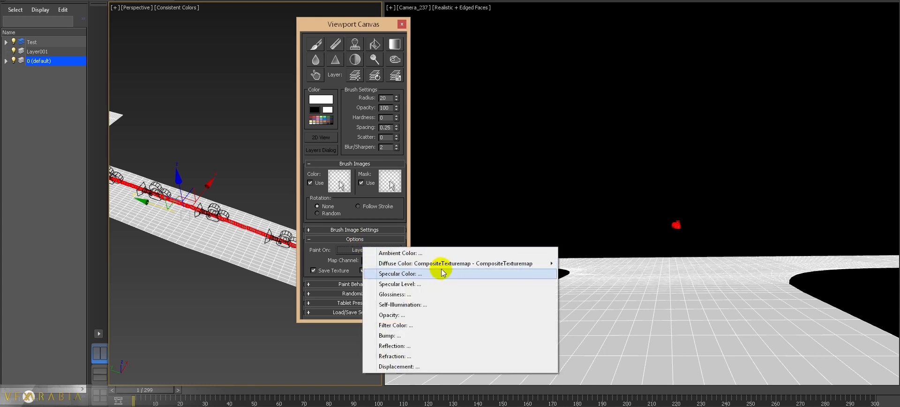
mouse_move(436, 264)
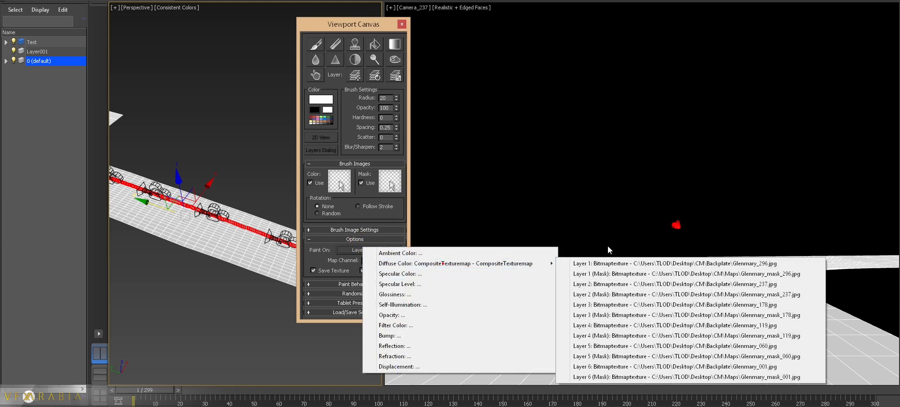
click(758, 336)
click(317, 44)
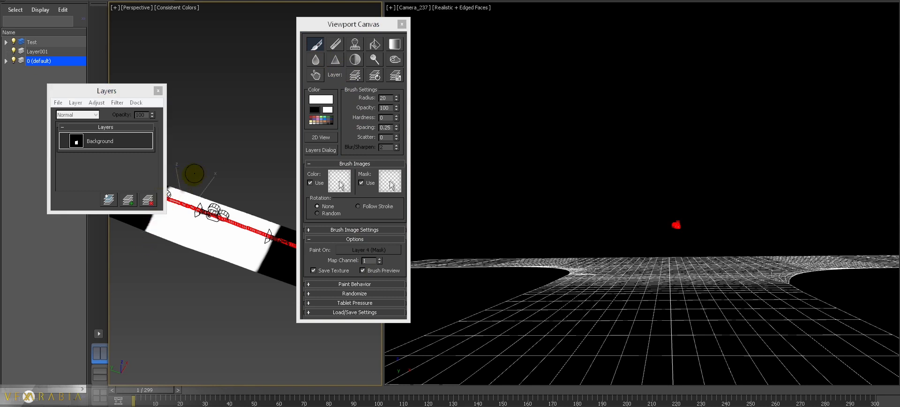
right_click(219, 173)
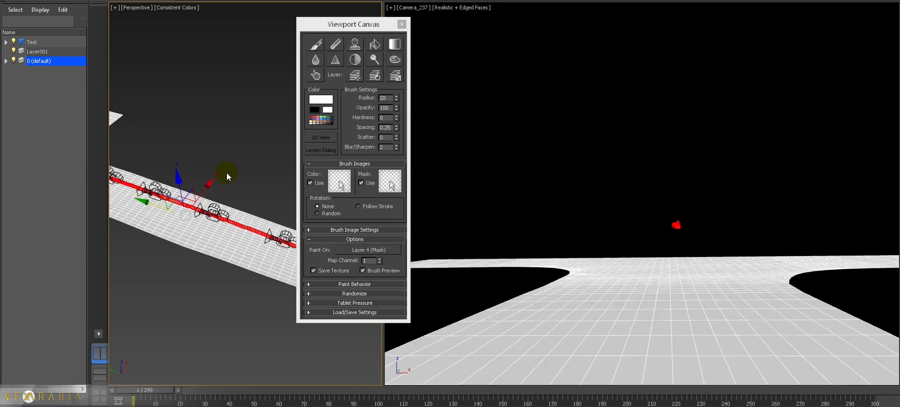
key(shift+q)
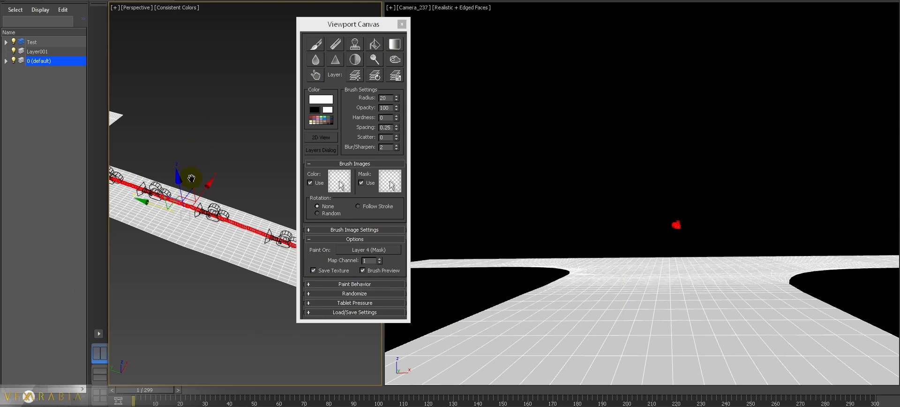
Step: Deselect the ground and examine the whole road with its row of projection cameras in the Perspective viewport
alt+middle_drag(190, 179, 187, 199)
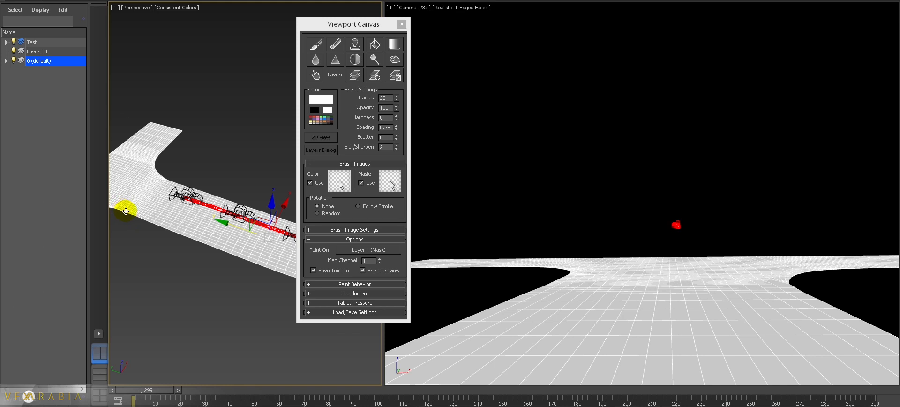
click(163, 240)
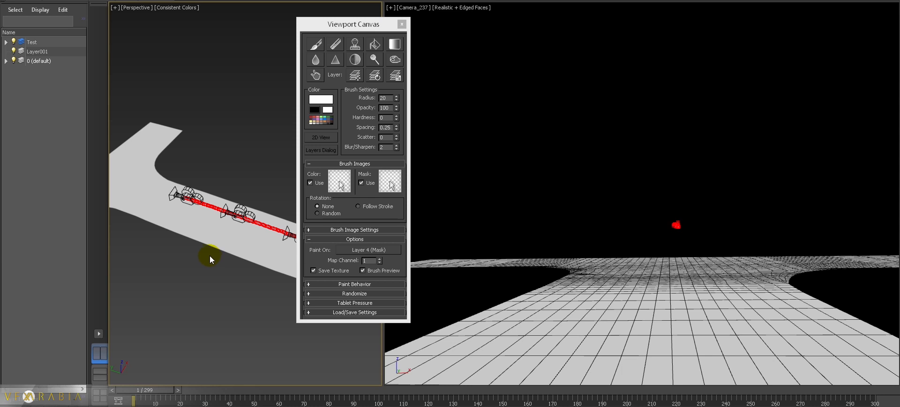
middle_drag(233, 228, 204, 209)
scroll(203, 208, down, 3)
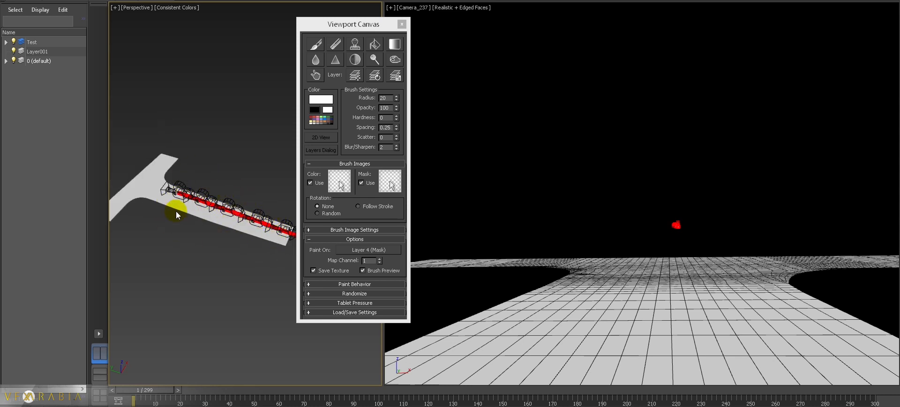
middle_drag(164, 172, 195, 180)
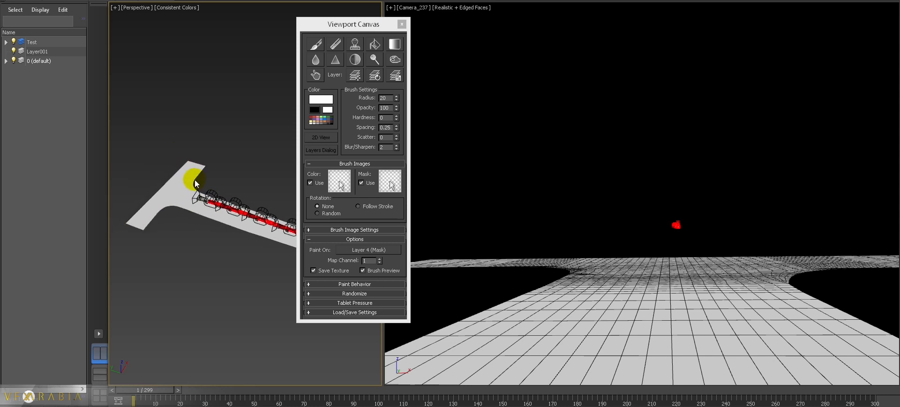
scroll(195, 182, up, 2)
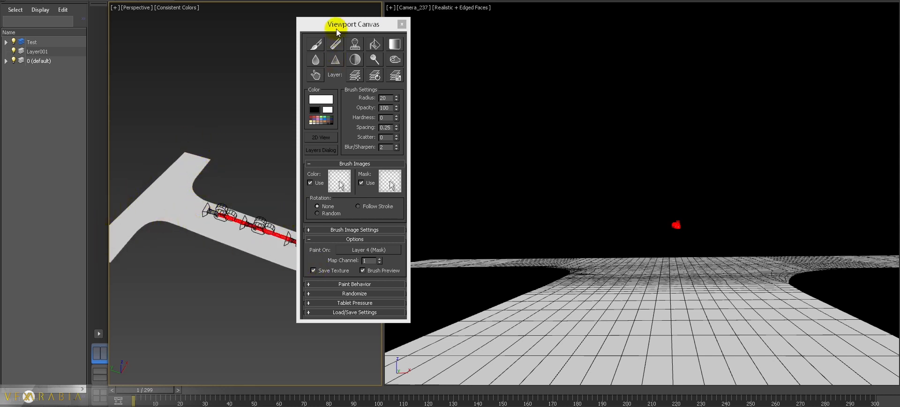
drag(336, 27, 419, 44)
mouse_move(285, 251)
middle_down()
mouse_move(233, 239)
mouse_move(226, 247)
middle_up()
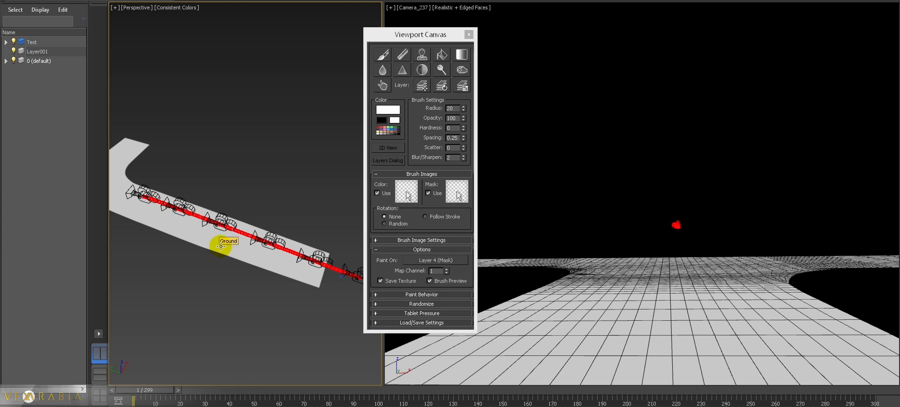
middle_drag(217, 247, 267, 223)
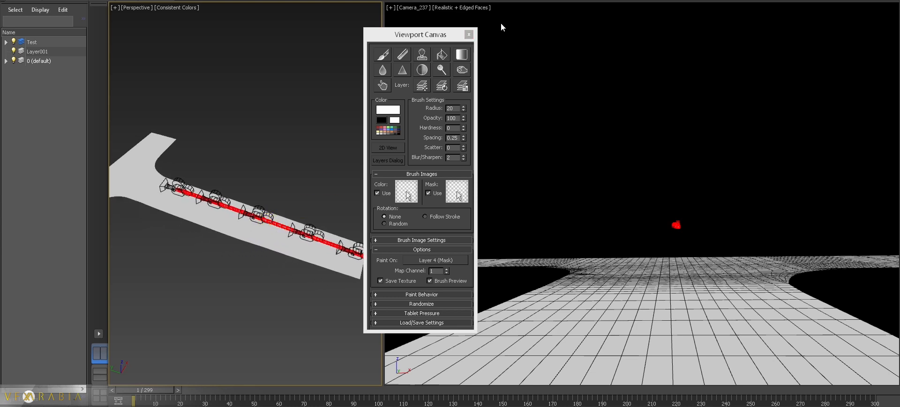
Step: Close Viewport Canvas, then open and dismiss the MAXScript Listener
click(469, 34)
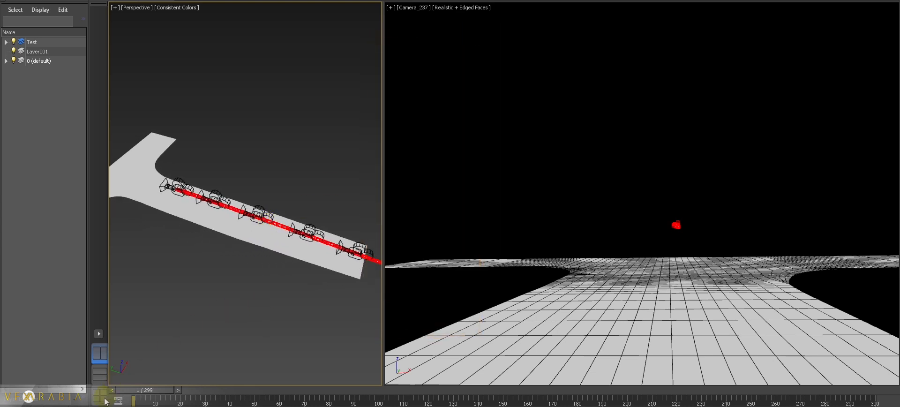
key(F11)
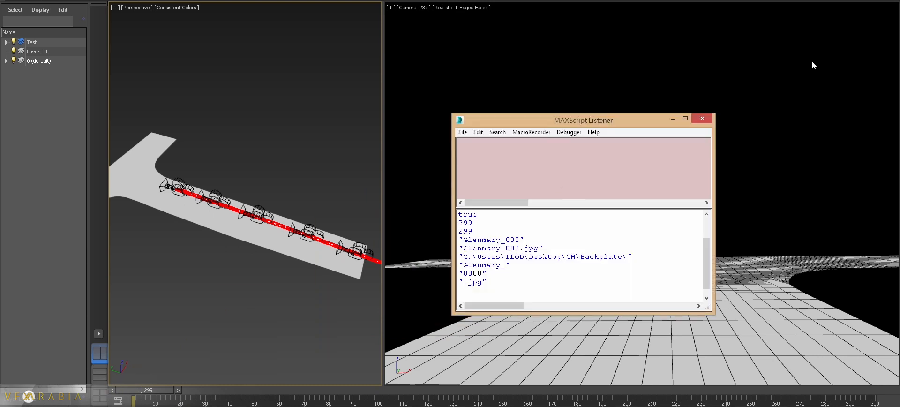
click(701, 117)
Step: Switch to the MAXScript editor, run CM user interface v011.ms, minimize the editor and place the Camera map dialog over the viewports
key(alt+Tab)
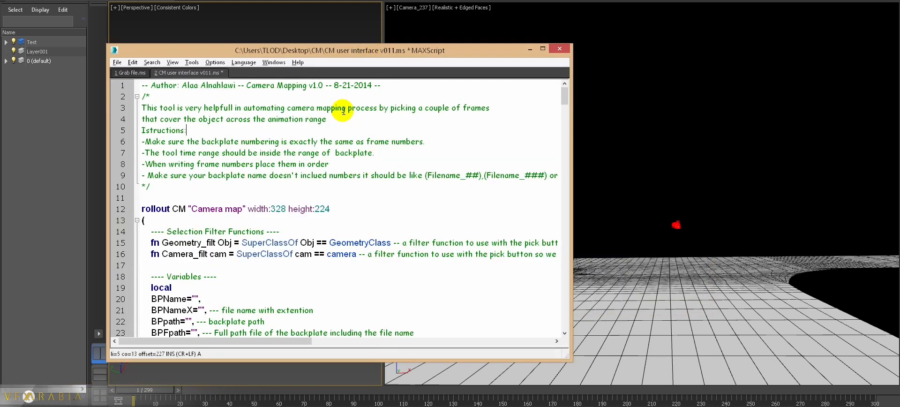
click(339, 162)
key(ctrl+e)
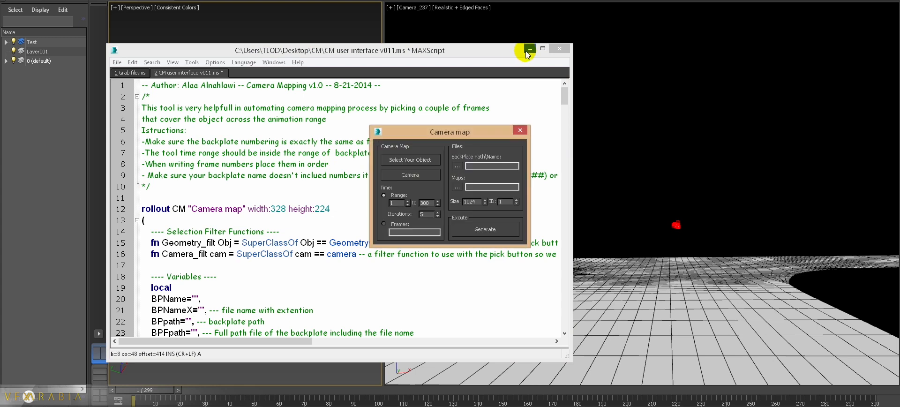
click(529, 49)
drag(450, 130, 419, 84)
click(393, 120)
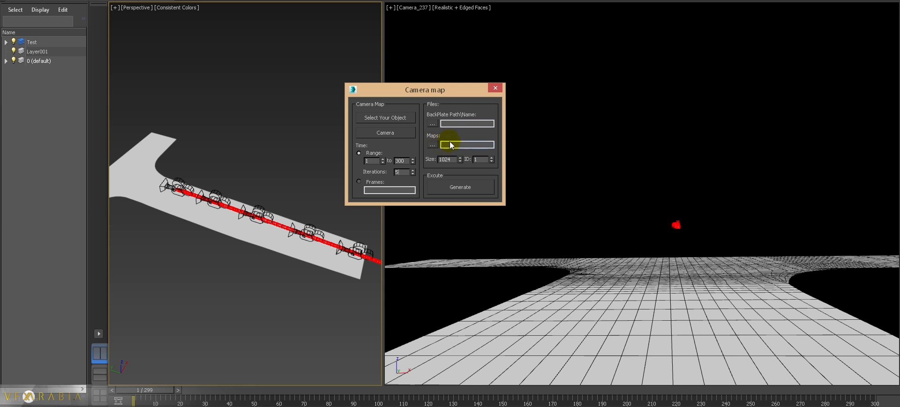
Step: Review the map Size and ID settings, and inspect the mask images in the CM project's Maps folder in File Explorer, minimizing its window when done
double_click(450, 160)
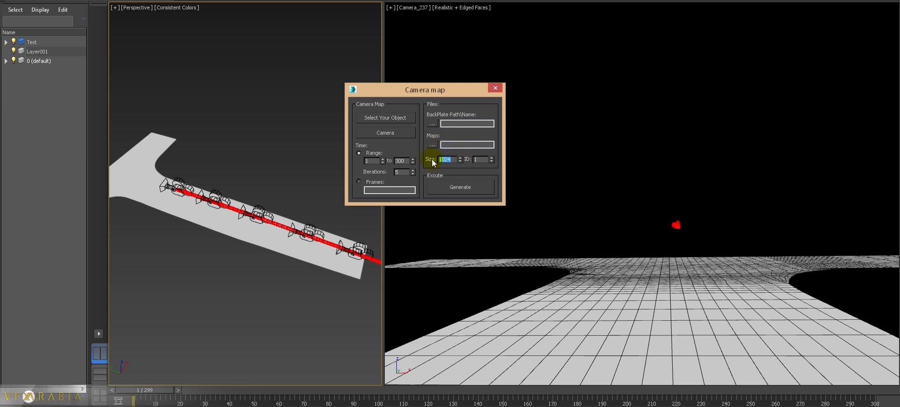
click(477, 161)
click(100, 404)
click(61, 375)
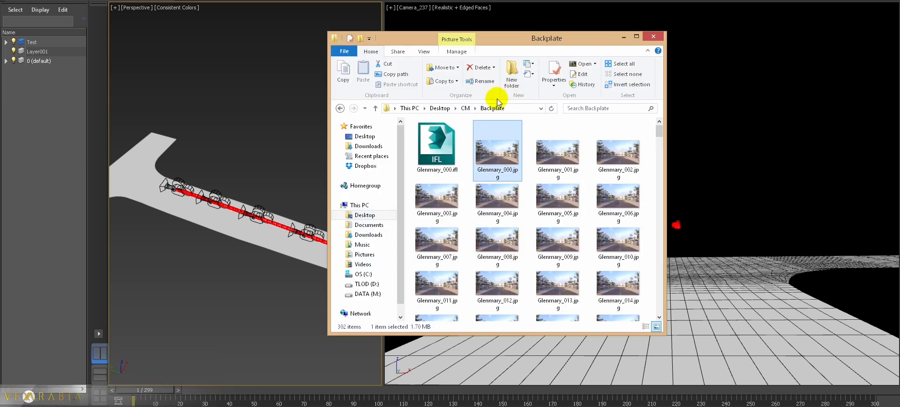
click(466, 108)
double_click(434, 173)
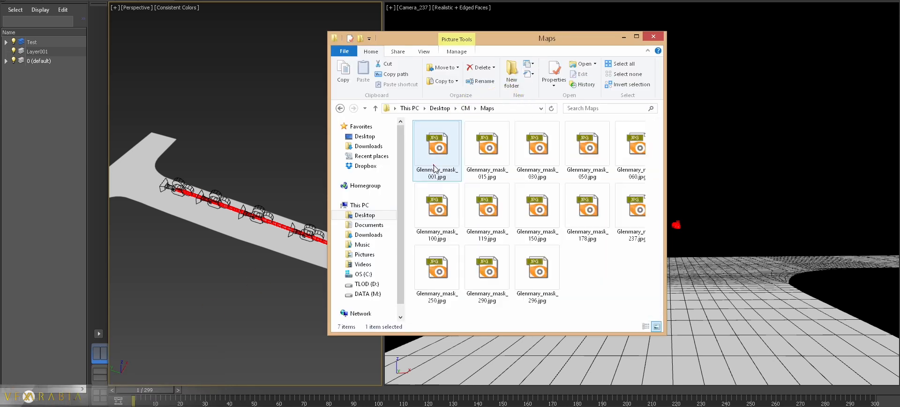
click(487, 206)
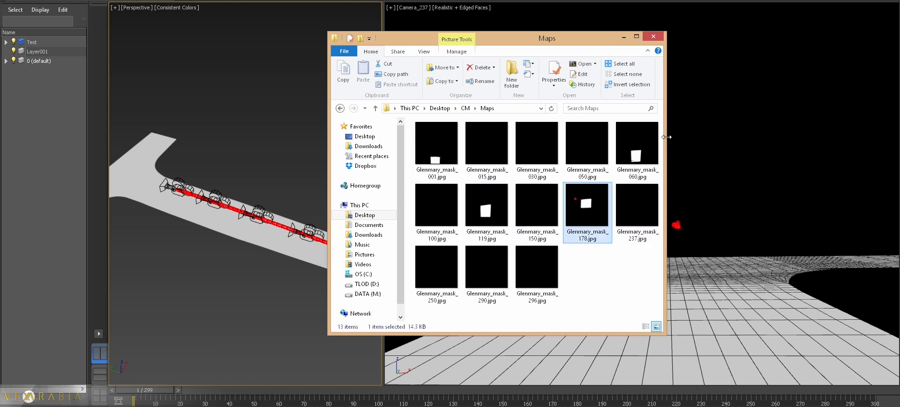
click(635, 141)
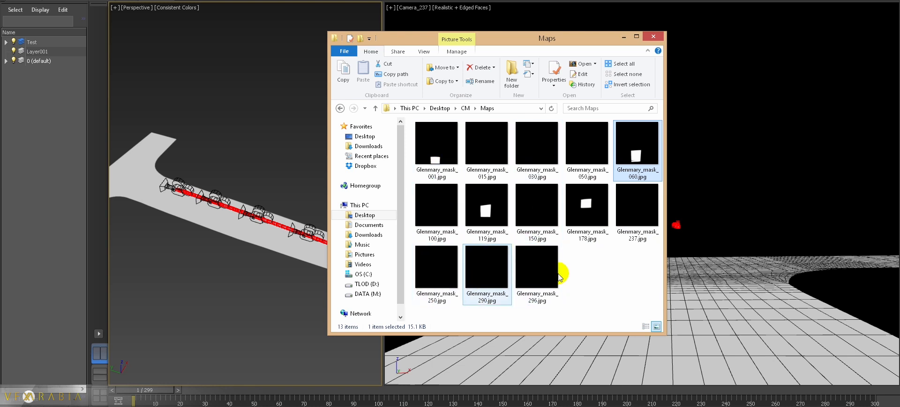
click(624, 36)
click(306, 108)
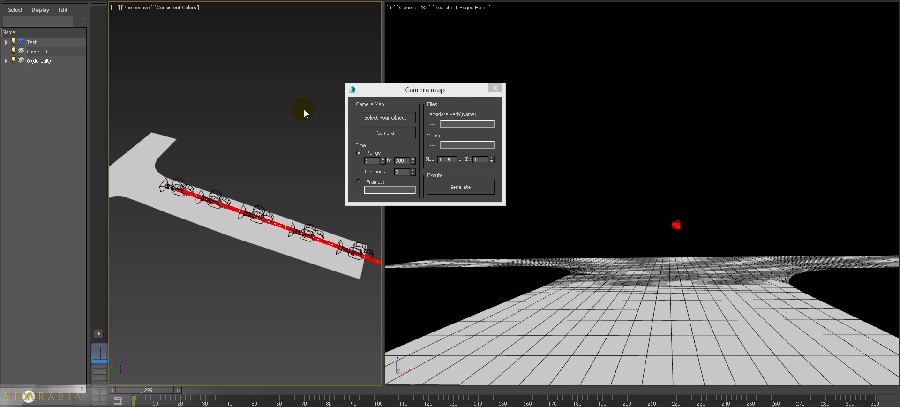
Step: Open the Slate Material Editor, widen its window and examine the bitmaps feeding the Composite map's layers and masks
key(m)
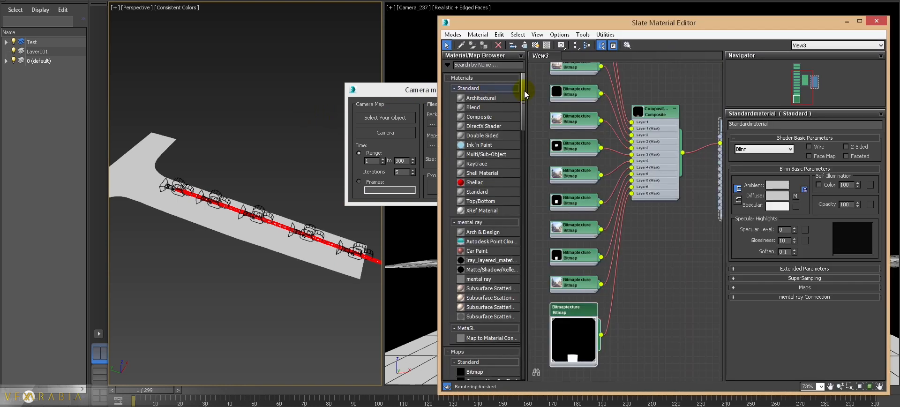
drag(435, 104, 304, 104)
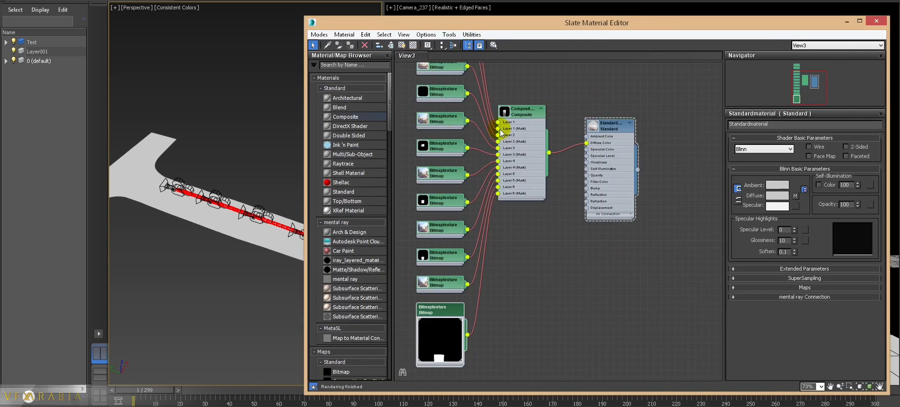
middle_drag(528, 89, 578, 219)
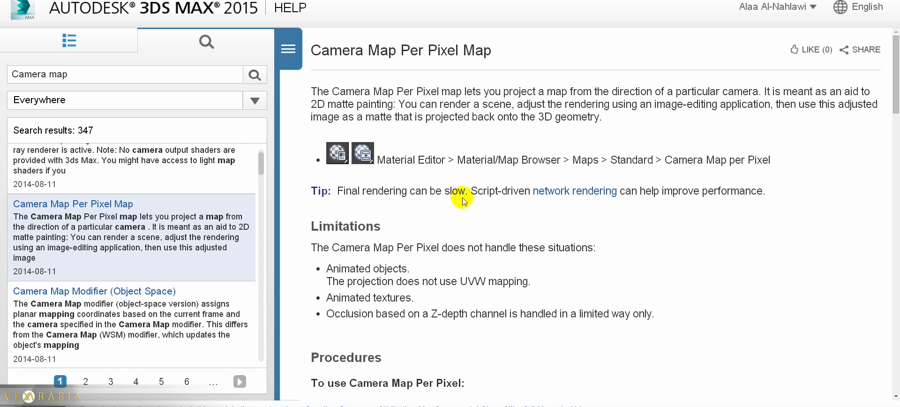
Step: Switch to the 3ds Max 2015 Help page on Camera Map Per Pixel Map and read its Limitations section, highlighting the animated objects entry
drag(306, 225, 374, 228)
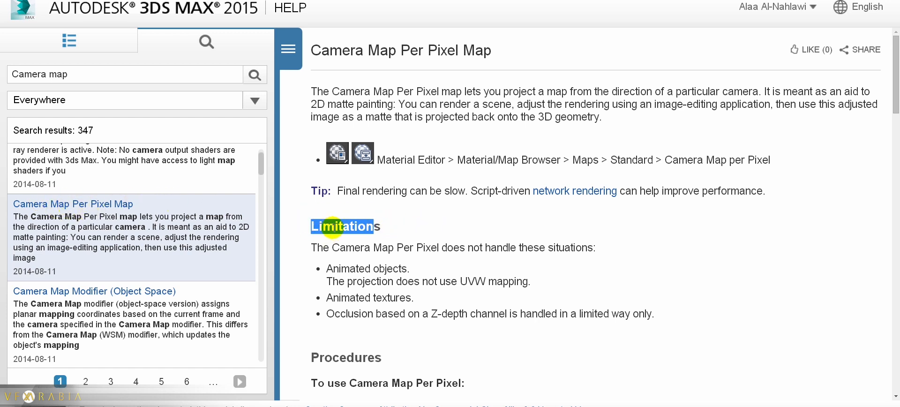
click(380, 243)
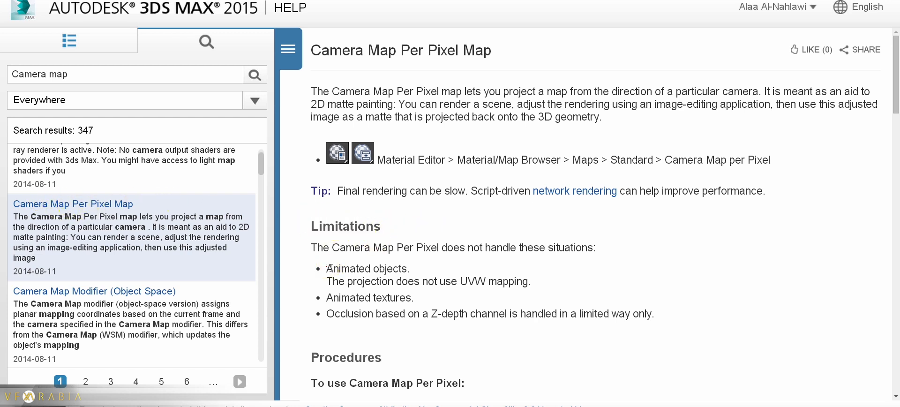
drag(327, 269, 407, 263)
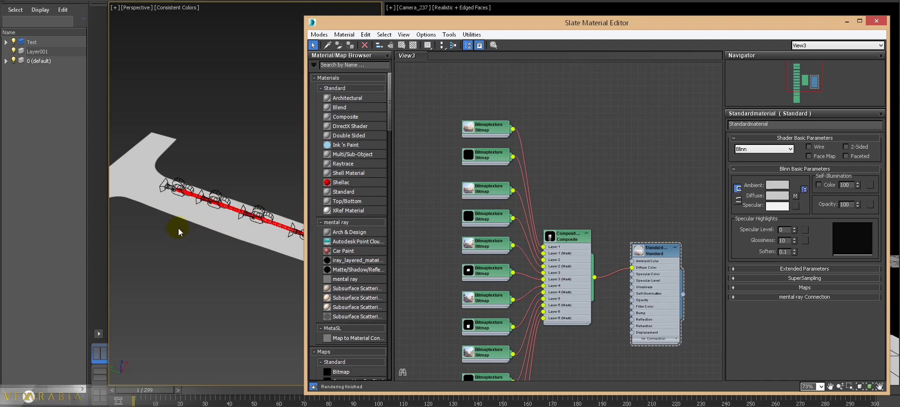
Step: Return to 3ds Max, minimize the Slate Material Editor and move the Camera map dialog over the Perspective viewport, clear of the road and cameras
click(848, 22)
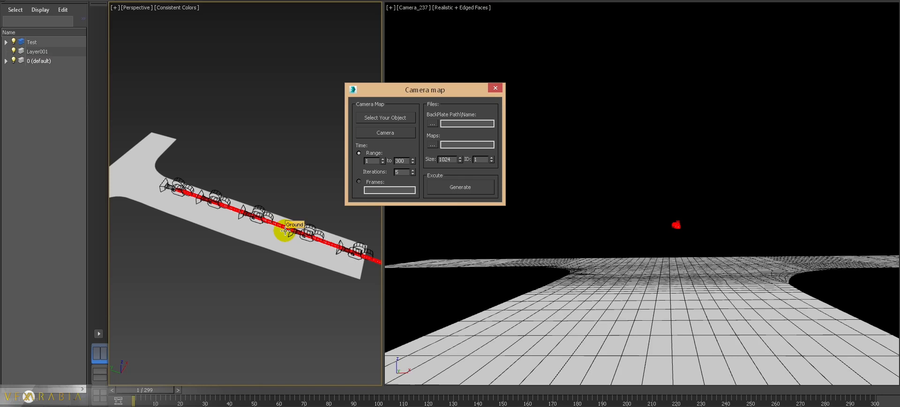
click(278, 269)
drag(173, 285, 302, 160)
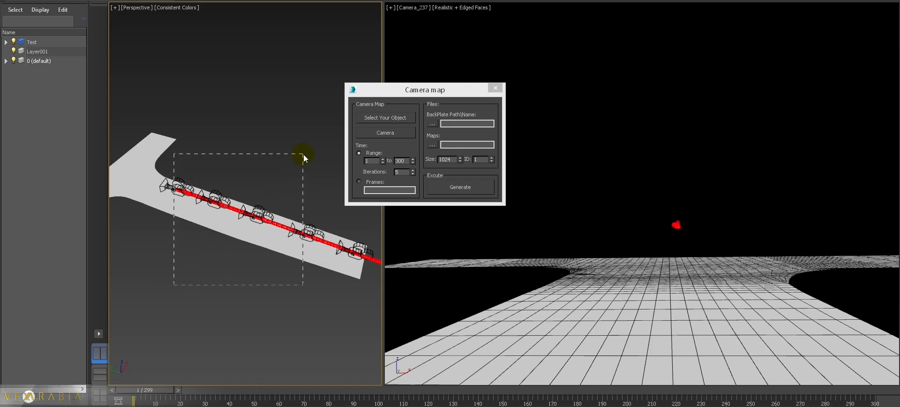
click(266, 268)
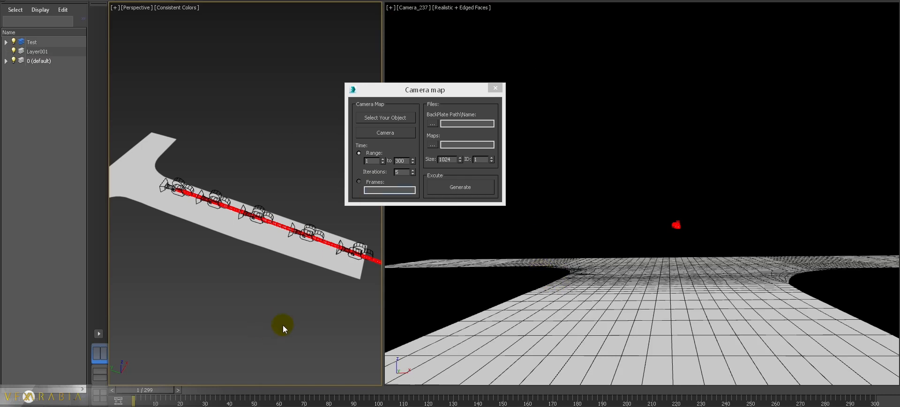
drag(416, 91, 284, 20)
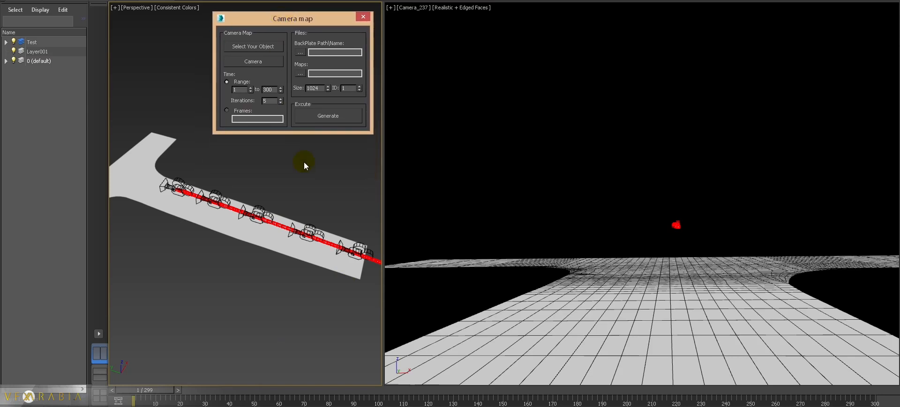